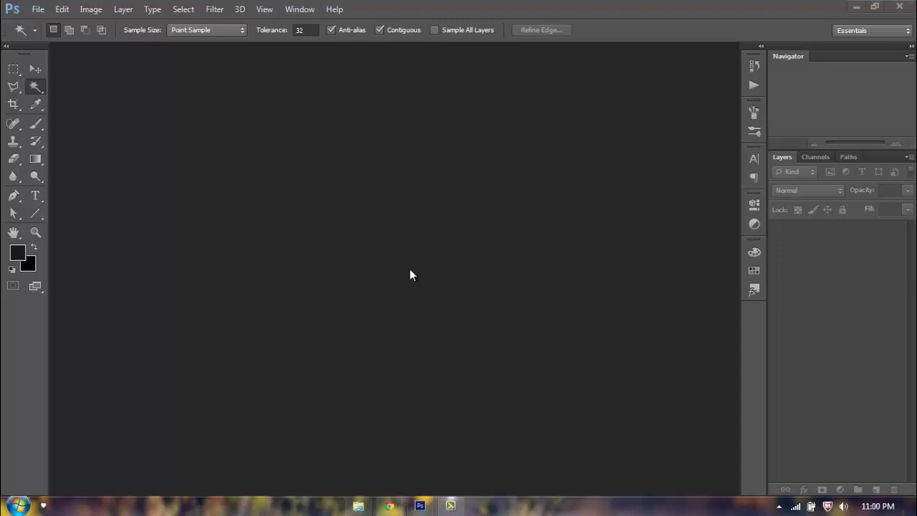
# Switch to the open resource pack folder in Windows Explorer and look over the NaEun1, NaEun2, TaeMin and JaeHyo photos.
pyautogui.click(358, 506)
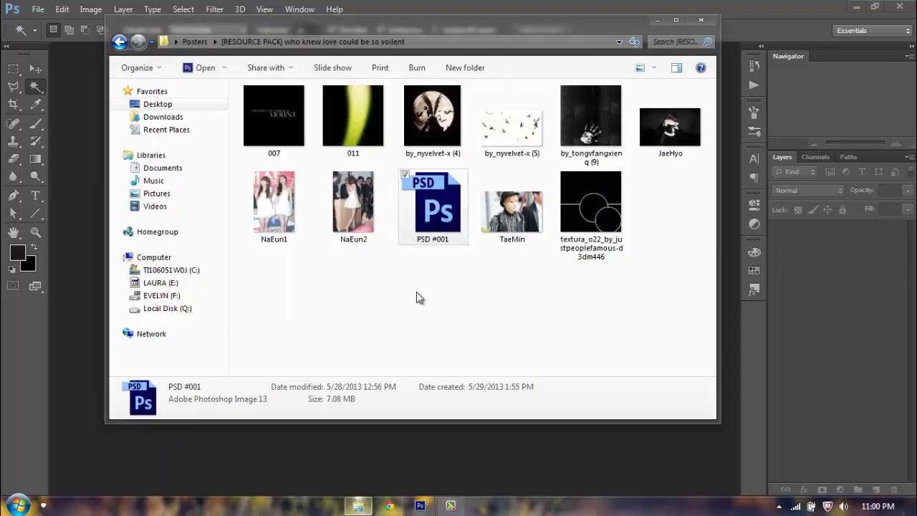
pyautogui.moveTo(692, 326); pyautogui.dragTo(395, 265)
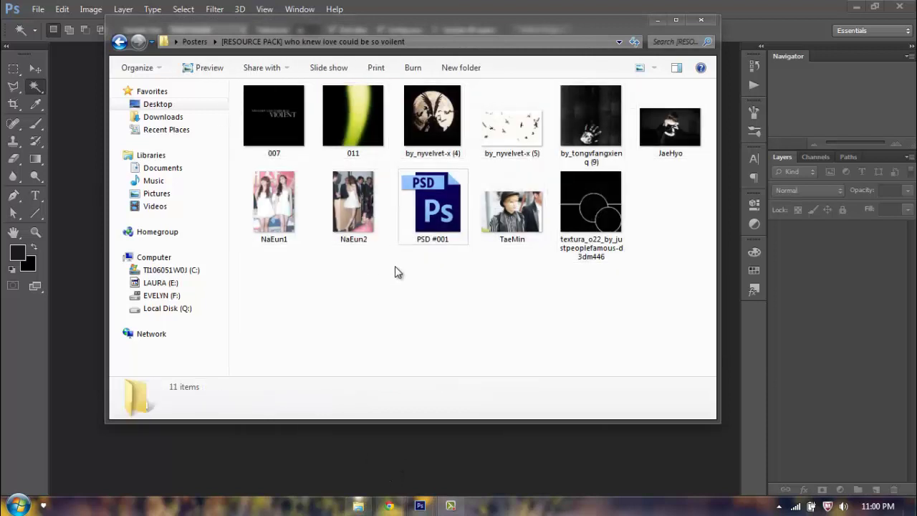
pyautogui.click(267, 214)
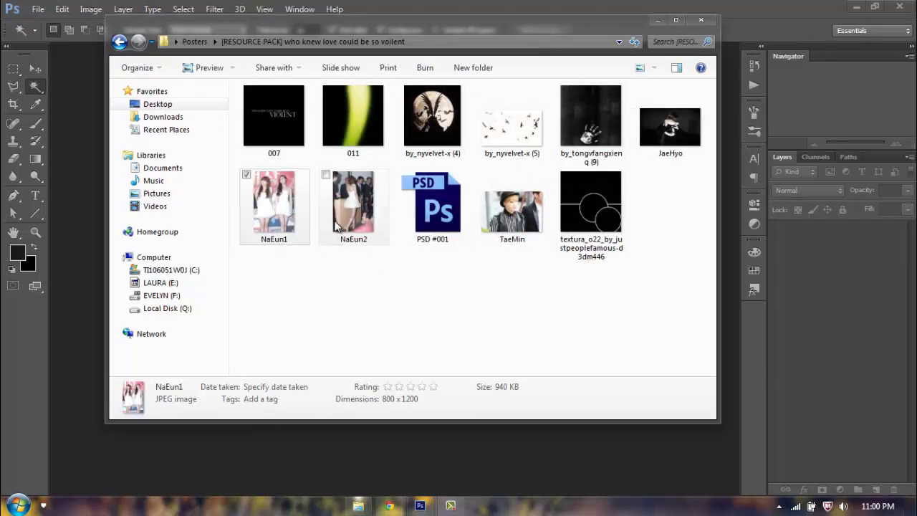
pyautogui.click(372, 208)
pyautogui.click(509, 215)
pyautogui.click(665, 127)
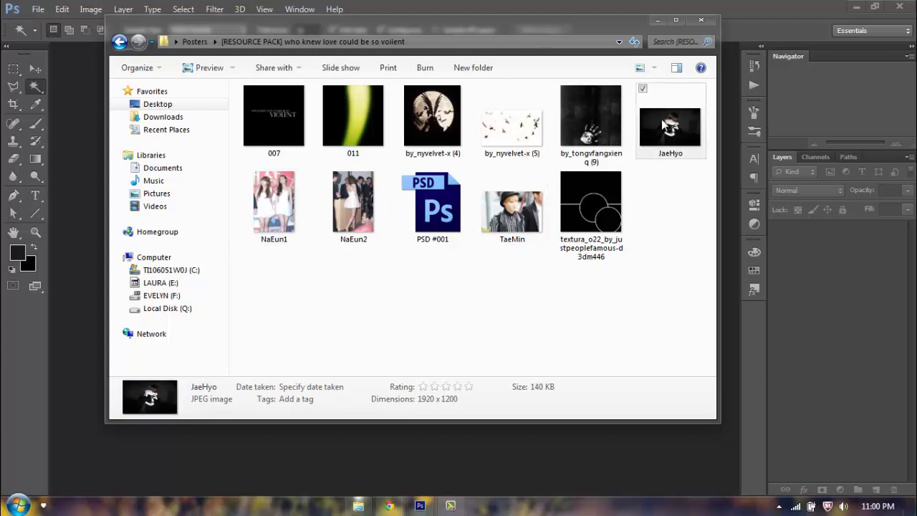
# Preview the quote image 007 and browse the following texture images through by_tongvfangxienq (9), closing the preview at the end.
pyautogui.click(277, 129)
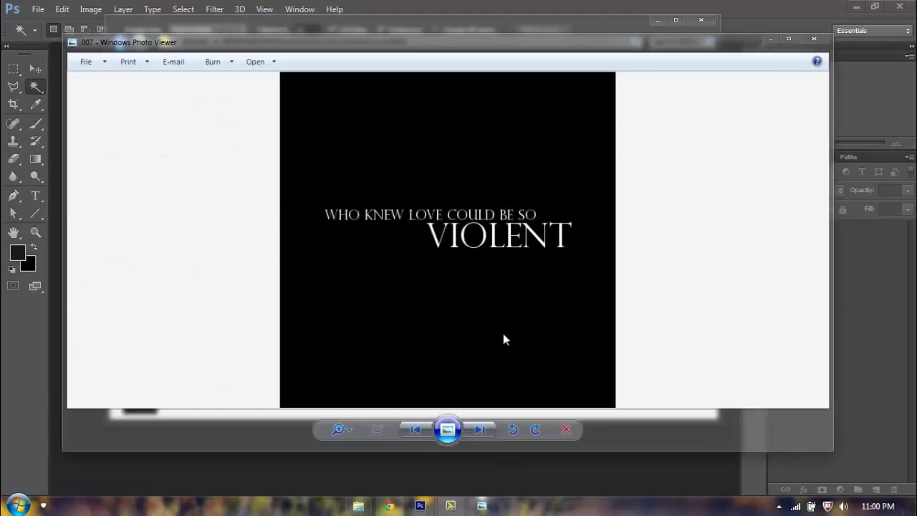
pyautogui.click(477, 431)
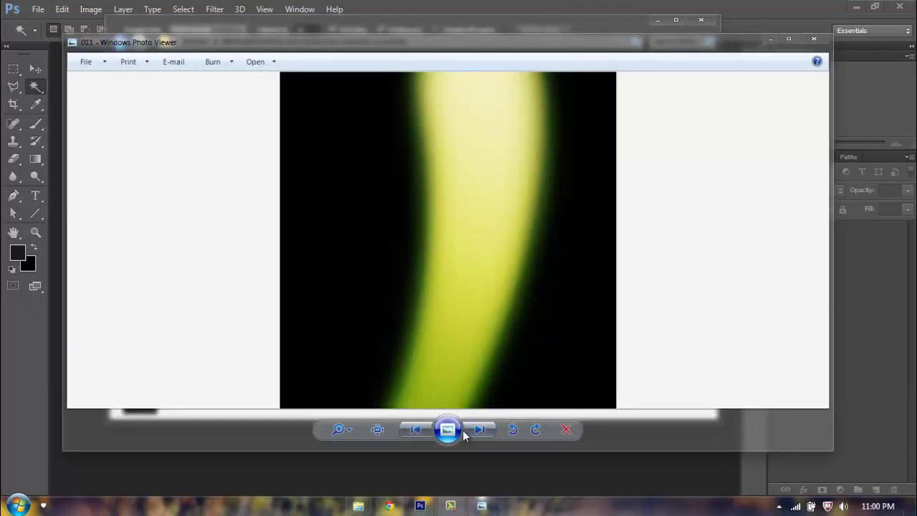
pyautogui.click(474, 430)
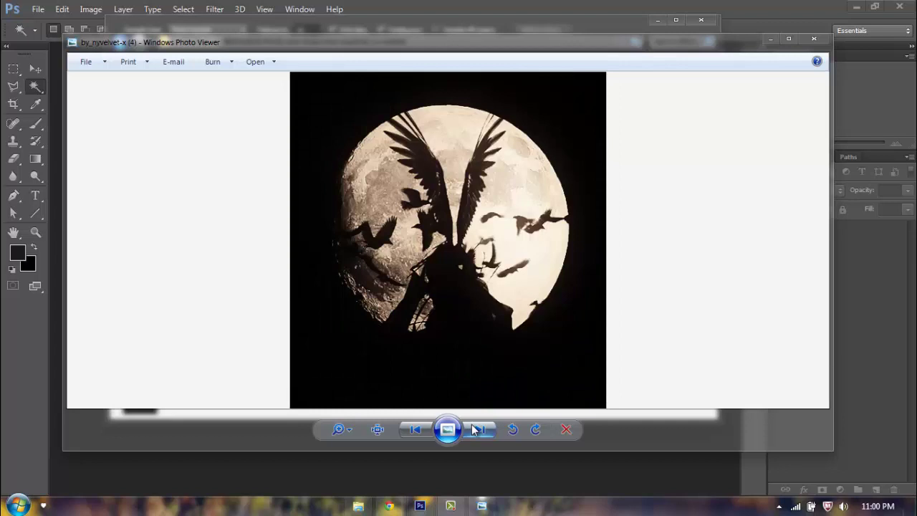
pyautogui.click(474, 430)
pyautogui.click(474, 430)
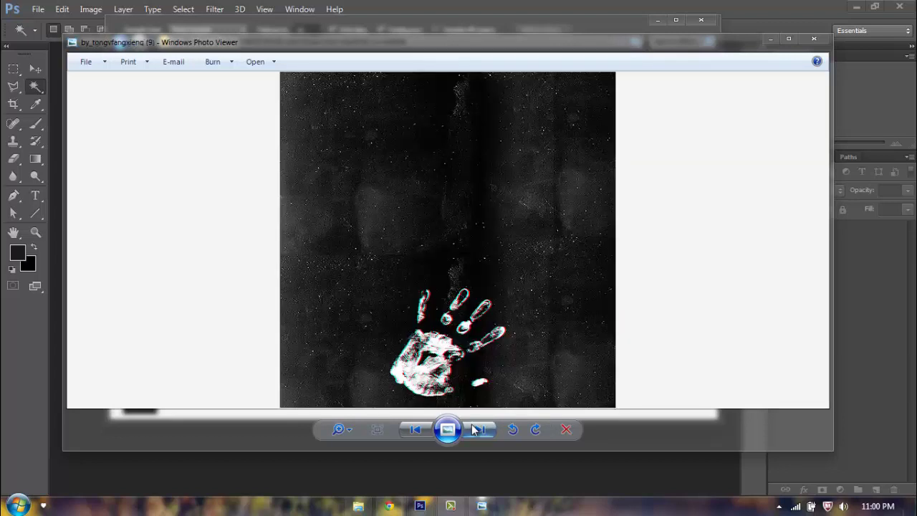
pyautogui.click(814, 39)
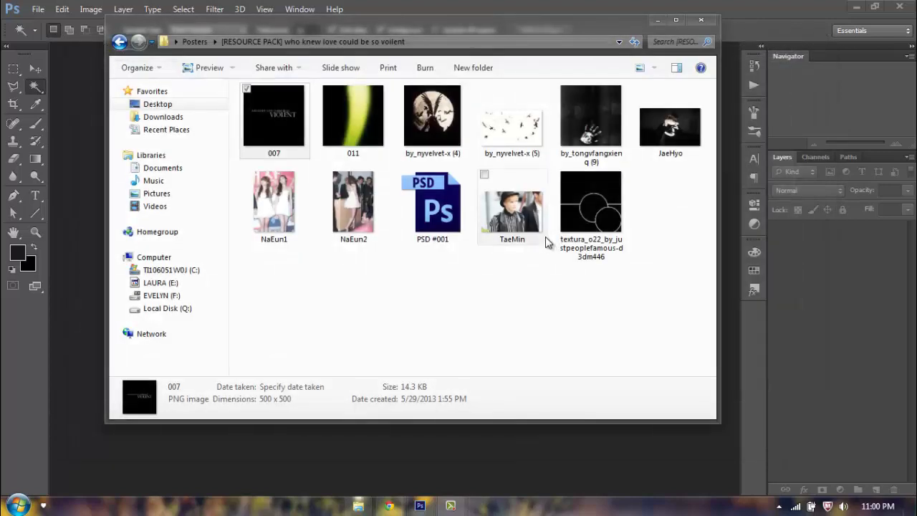
# Preview the textura_o22_by_justpeoplefamous-d3dm446 circle texture, close the preview and open the file in Photoshop.
pyautogui.click(576, 218)
pyautogui.doubleClick(573, 222)
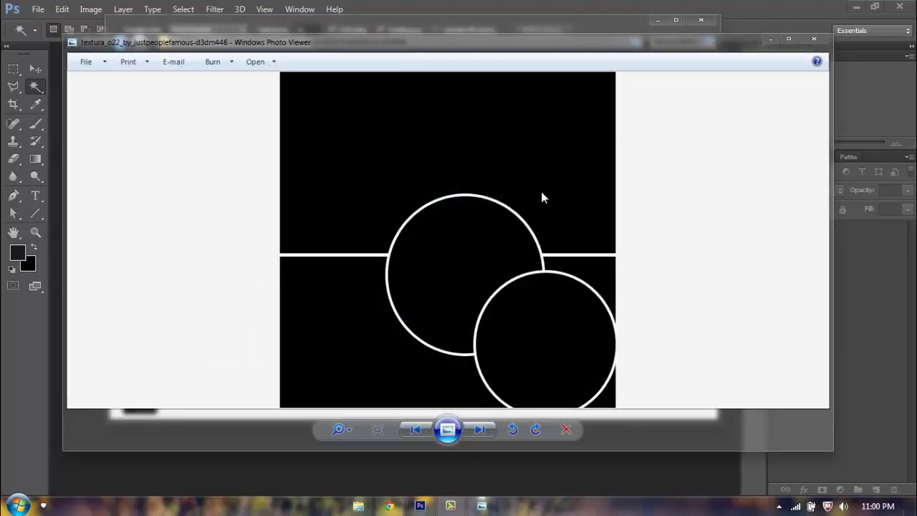
pyautogui.click(807, 45)
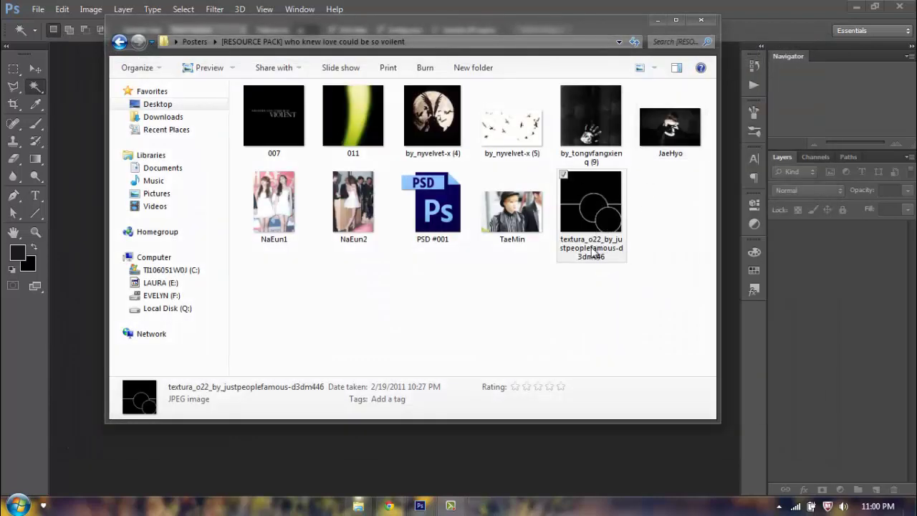
pyautogui.moveTo(595, 248); pyautogui.dragTo(472, 449)
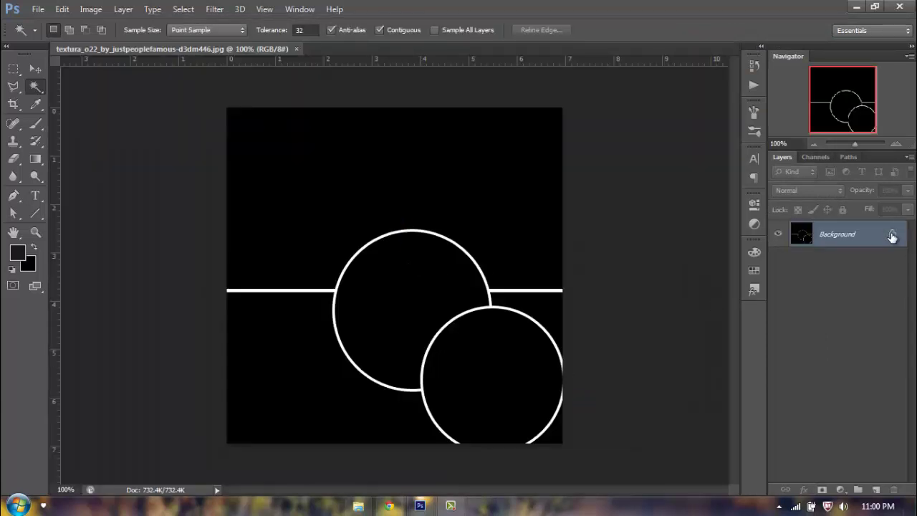
# Convert the locked Background into a regular layer with the Blue colour label.
pyautogui.doubleClick(891, 237)
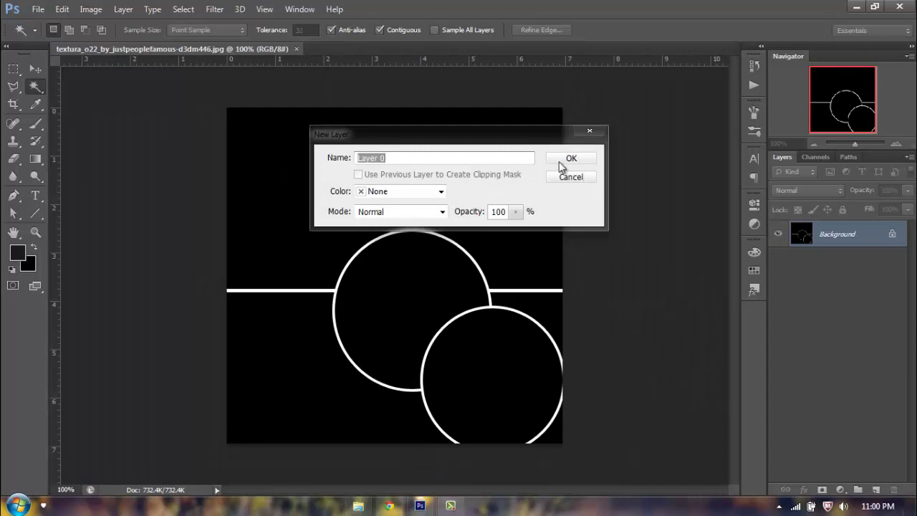
pyautogui.click(436, 192)
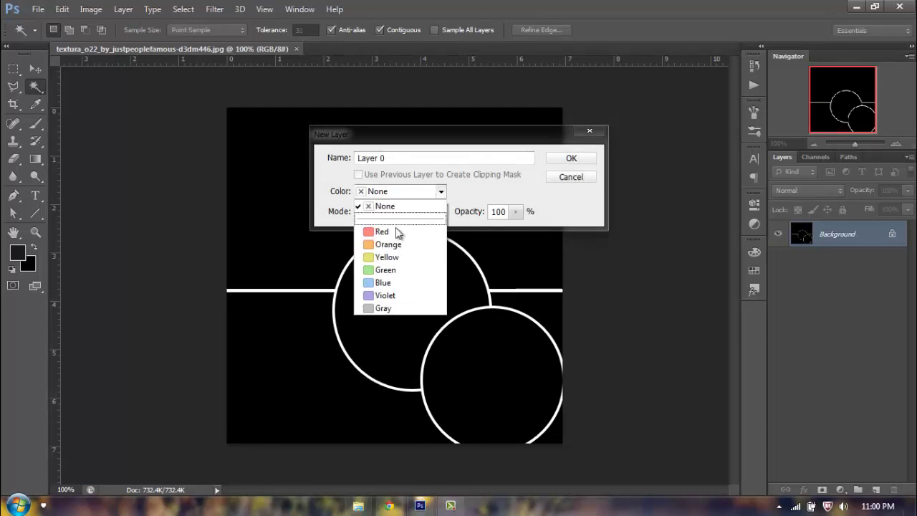
pyautogui.click(380, 283)
pyautogui.click(576, 160)
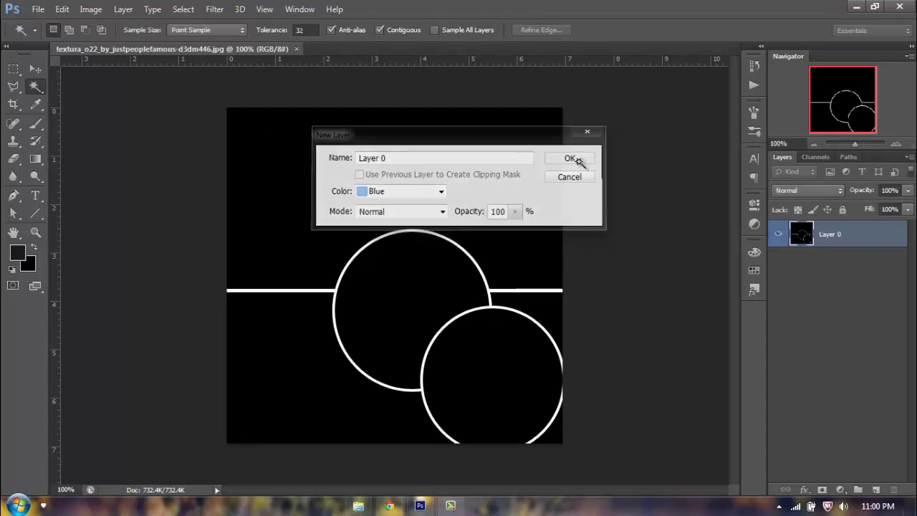
# Rename the converted texture layer as background.
pyautogui.doubleClick(829, 235)
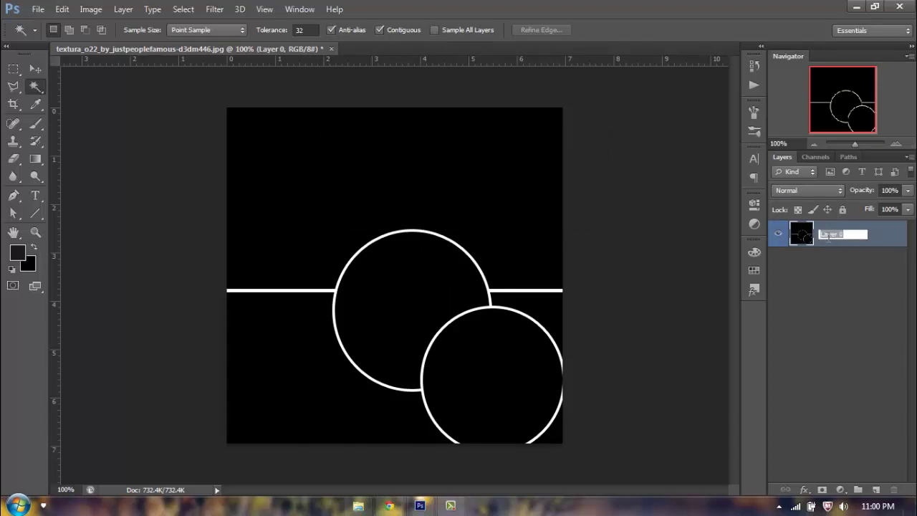
pyautogui.write('background')
pyautogui.press('Return')
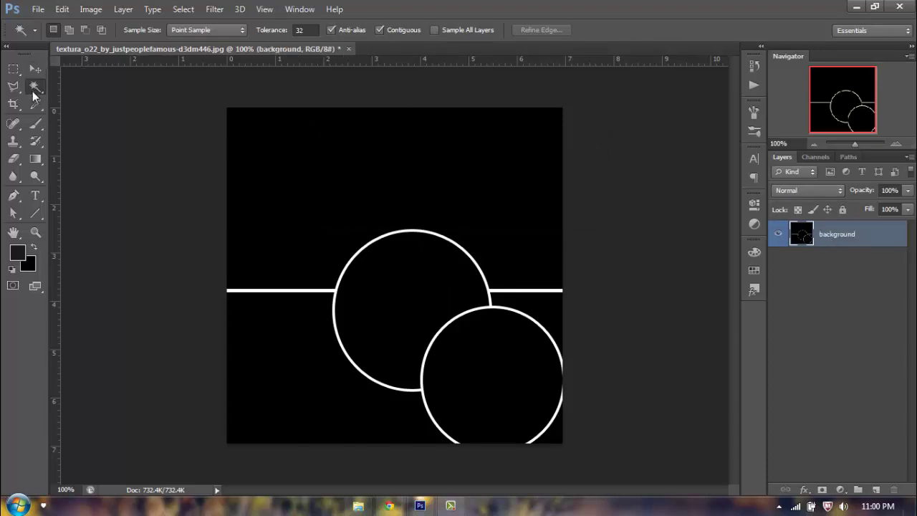
# Cut the black area above the white line onto its own layer using a Magic Wand selection, and hide that layer.
pyautogui.rightClick(33, 93)
pyautogui.click(77, 101)
pyautogui.click(513, 188)
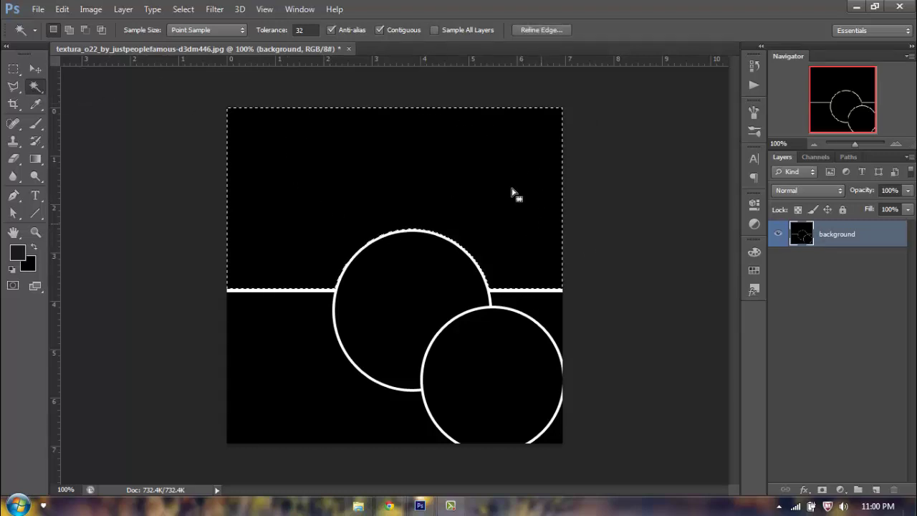
pyautogui.rightClick(345, 160)
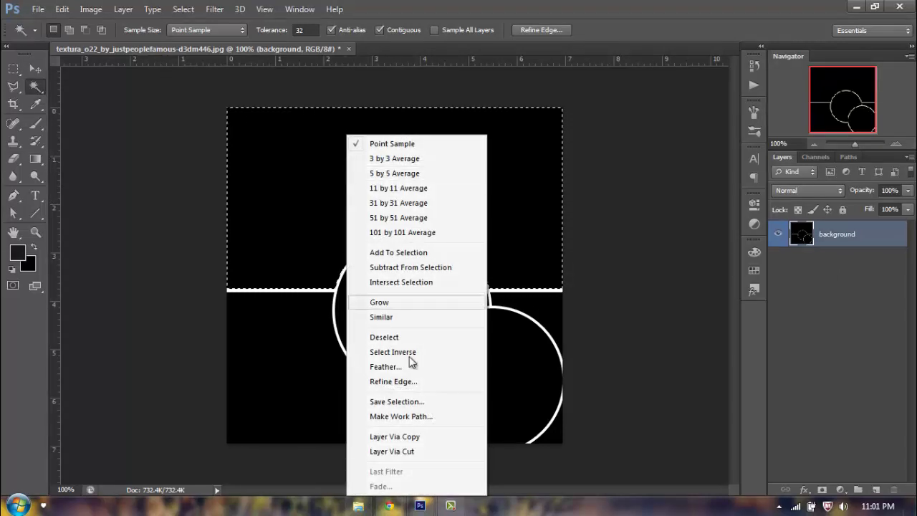
pyautogui.click(421, 451)
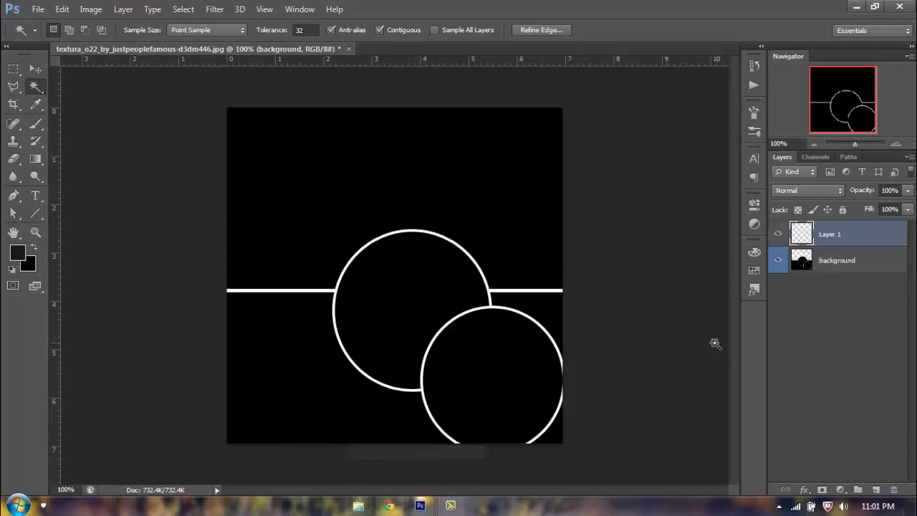
pyautogui.click(778, 237)
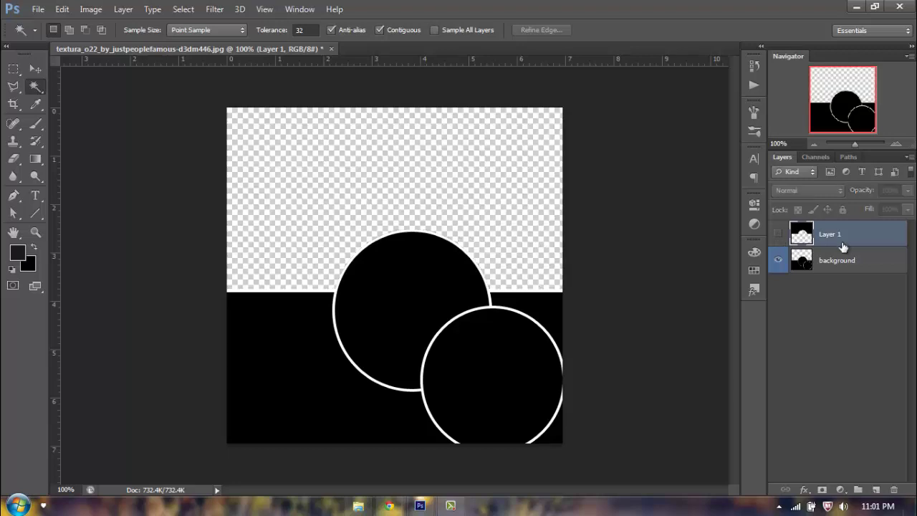
# On the background layer, select all black areas below the line outside the circles and cut them onto a new layer.
pyautogui.click(801, 264)
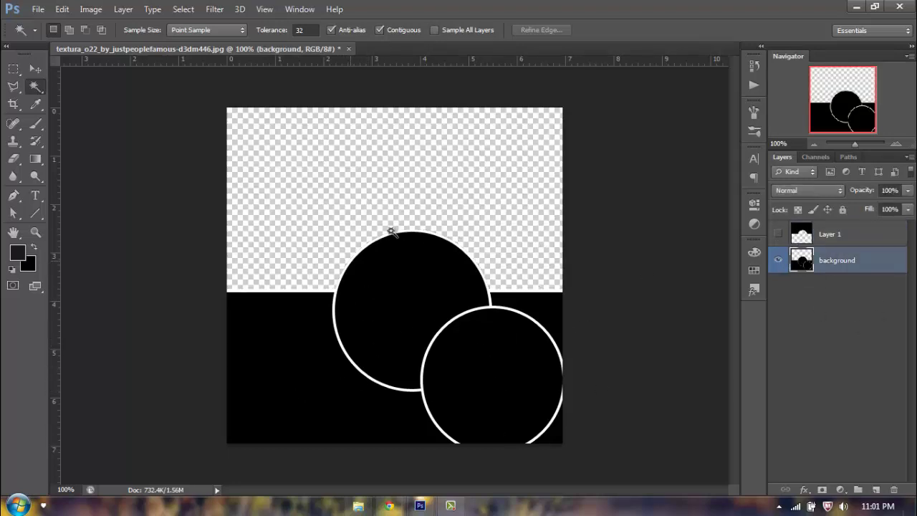
pyautogui.click(260, 377)
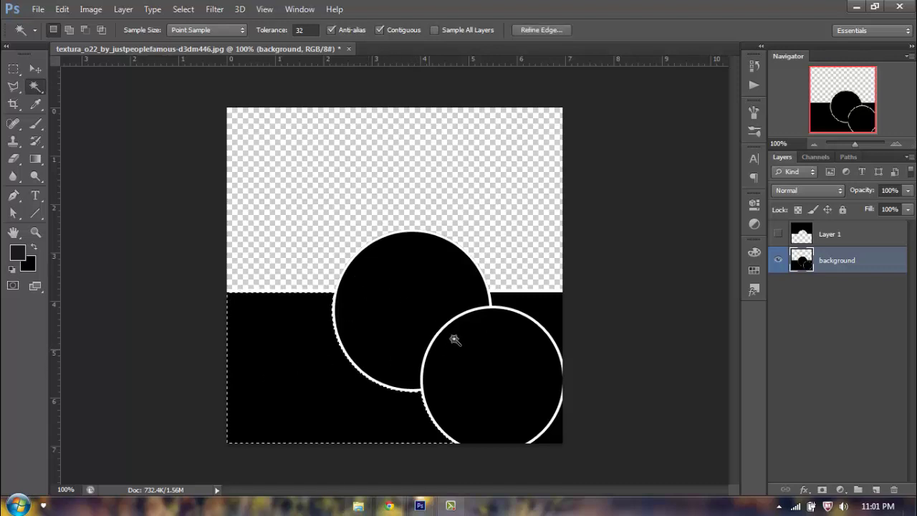
pyautogui.press('shift')
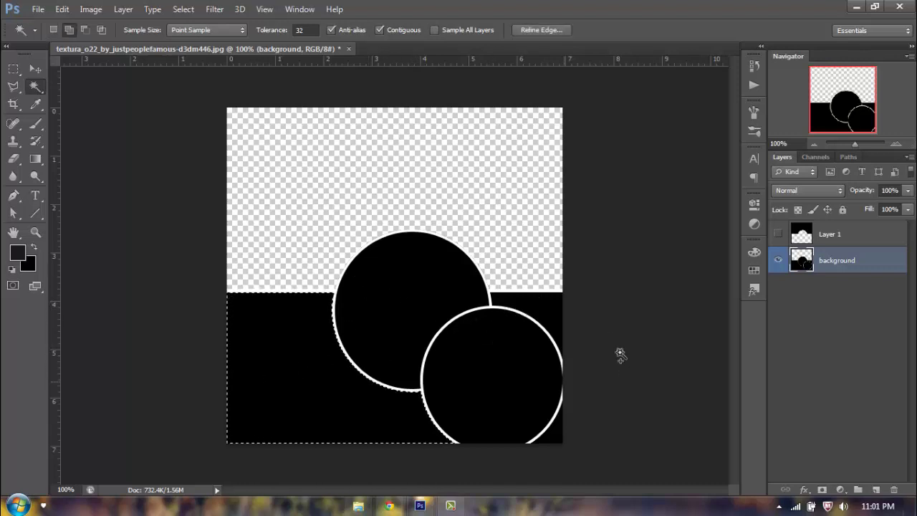
pyautogui.keyDown('shift'); pyautogui.click(542, 309); pyautogui.keyUp('shift')
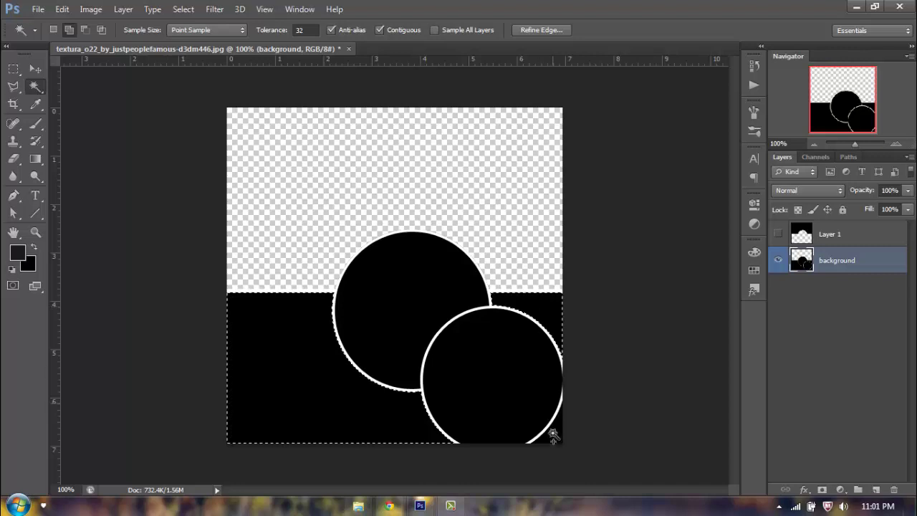
pyautogui.keyDown('shift'); pyautogui.click(558, 435); pyautogui.keyUp('shift')
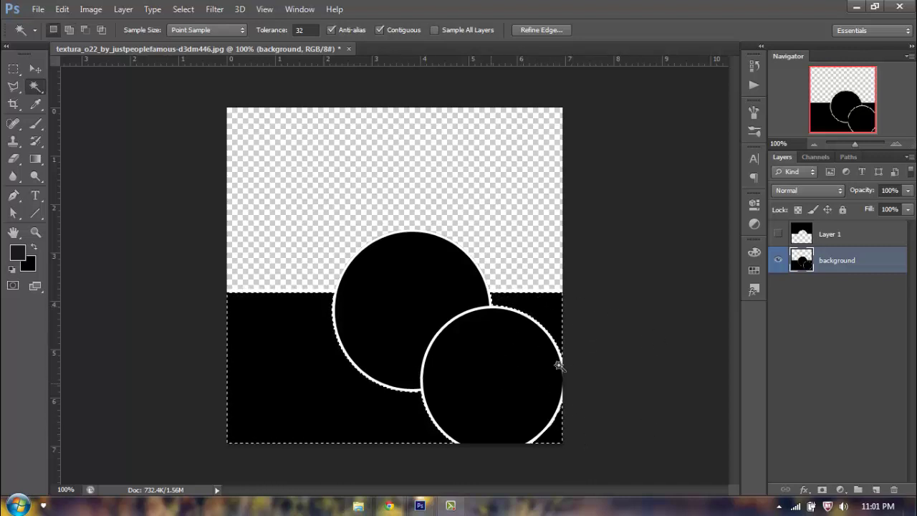
pyautogui.rightClick(287, 366)
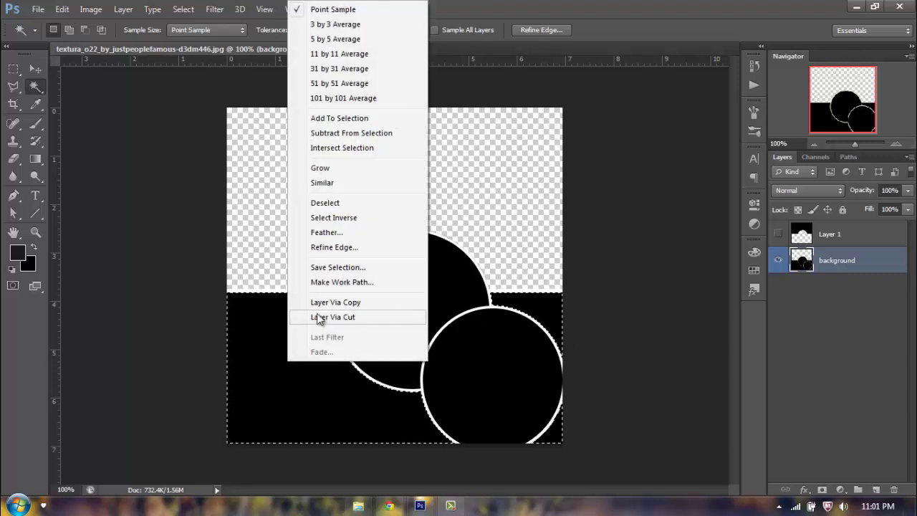
pyautogui.click(328, 315)
# Select the larger circle's black fill on the background layer and cut it onto a new layer.
pyautogui.click(835, 290)
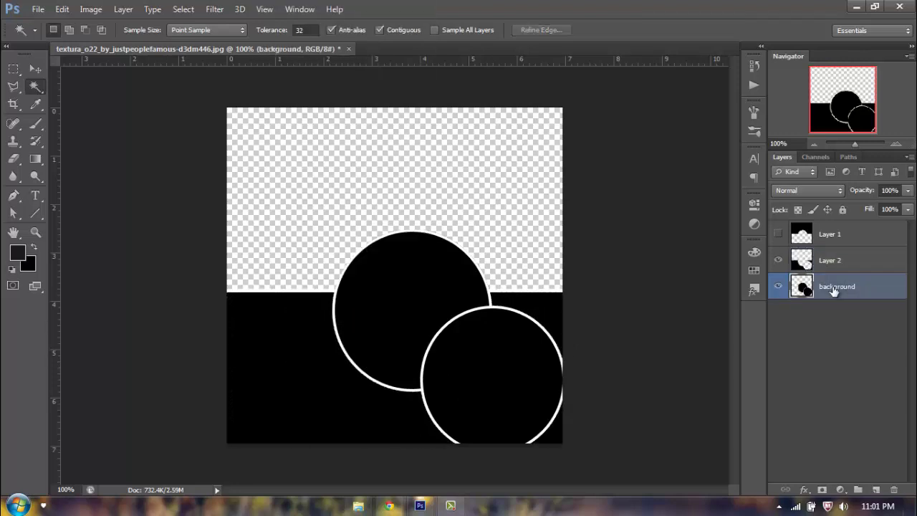
pyautogui.click(369, 312)
pyautogui.rightClick(398, 287)
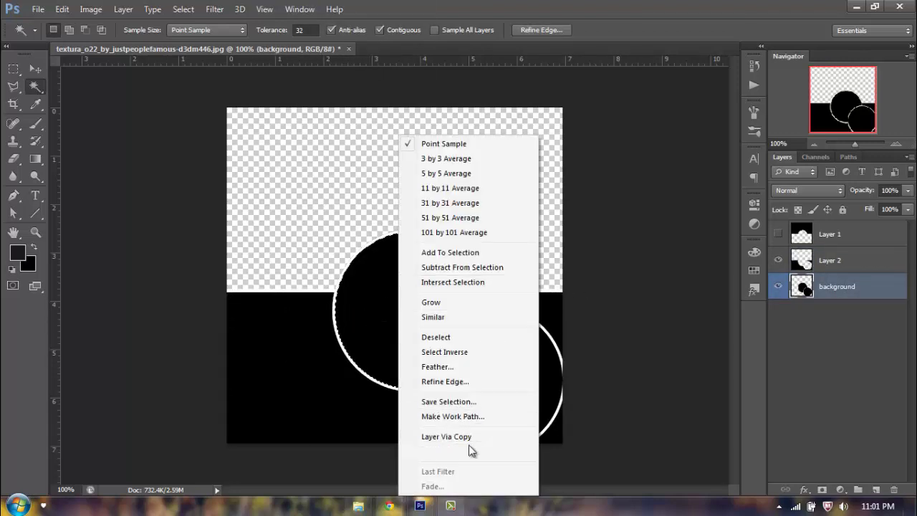
pyautogui.click(444, 452)
# Select the smaller circle's black fill on the background layer and cut it onto a new layer.
pyautogui.click(835, 316)
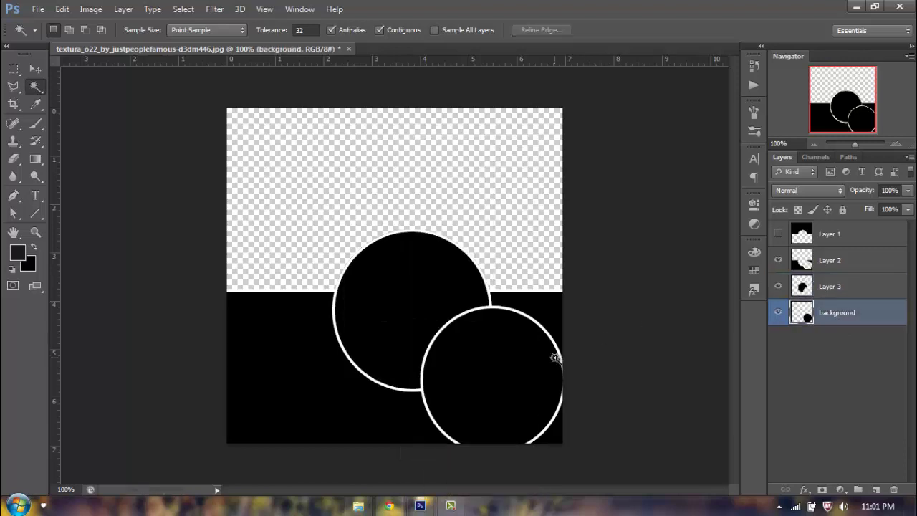
pyautogui.click(516, 364)
pyautogui.rightClick(513, 364)
pyautogui.click(576, 319)
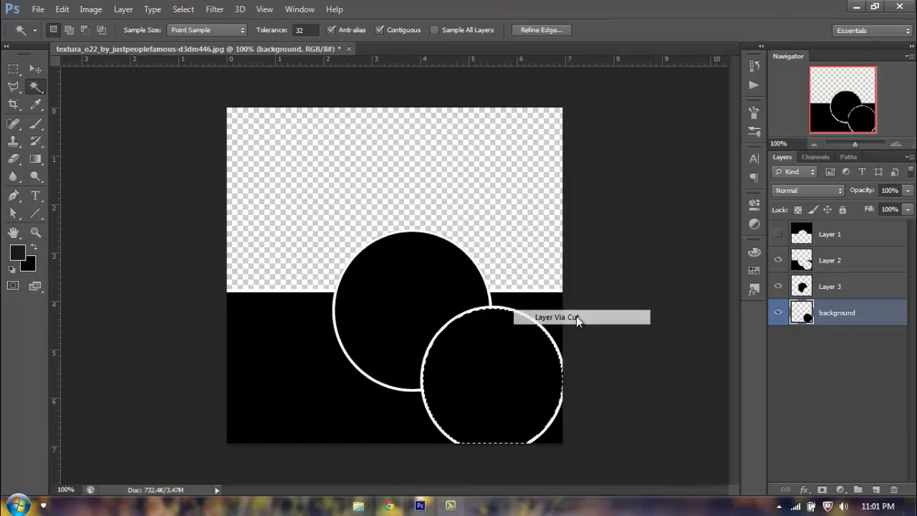
# Hide the background layer, show Layer 1 again and go through the four cut layers one by one.
pyautogui.click(776, 341)
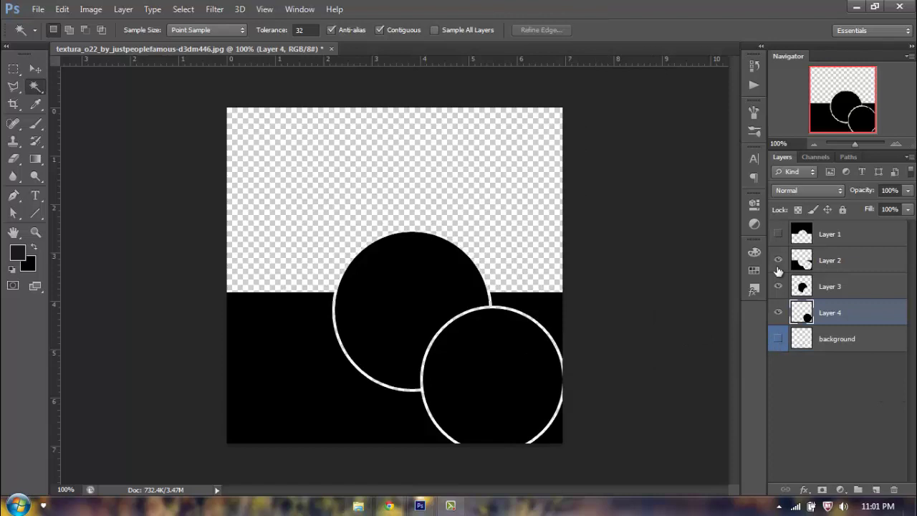
pyautogui.click(847, 235)
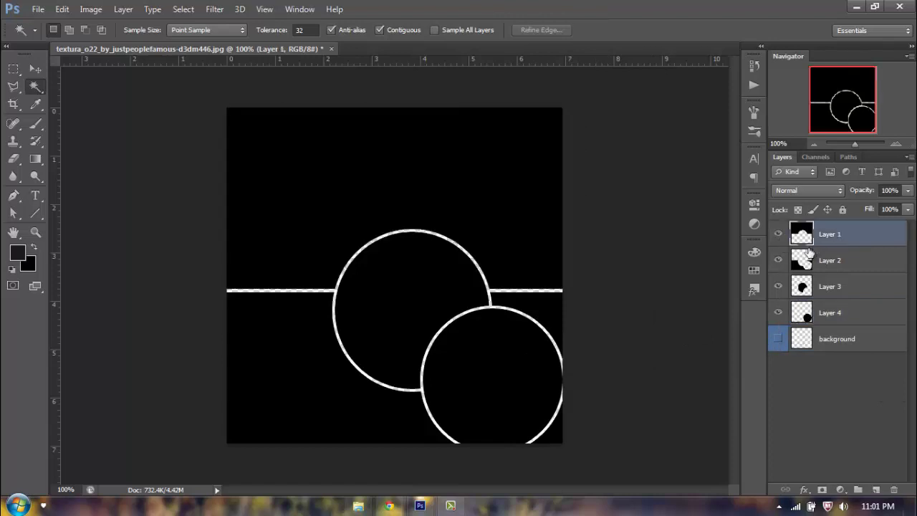
pyautogui.click(824, 263)
pyautogui.click(831, 288)
pyautogui.click(838, 315)
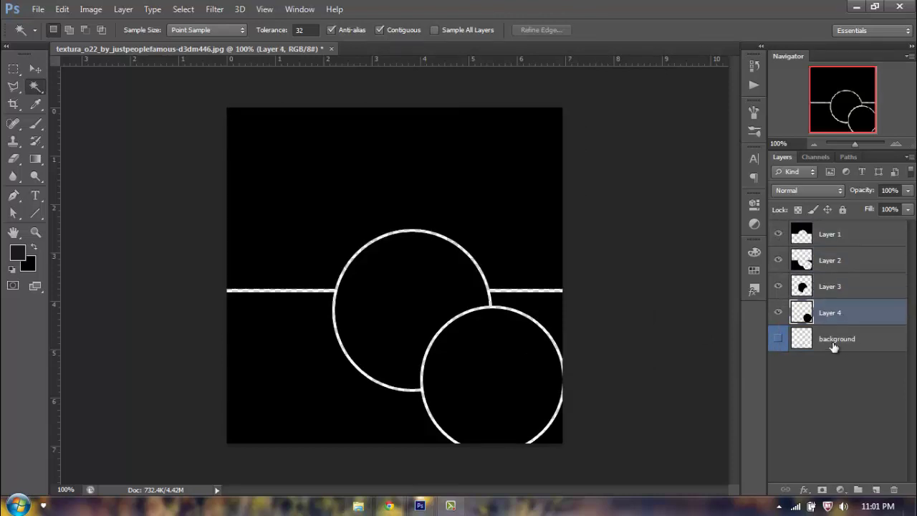
# Select the background layer and toggle its visibility to check what remains on it.
pyautogui.click(824, 340)
pyautogui.click(778, 341)
pyautogui.click(778, 341)
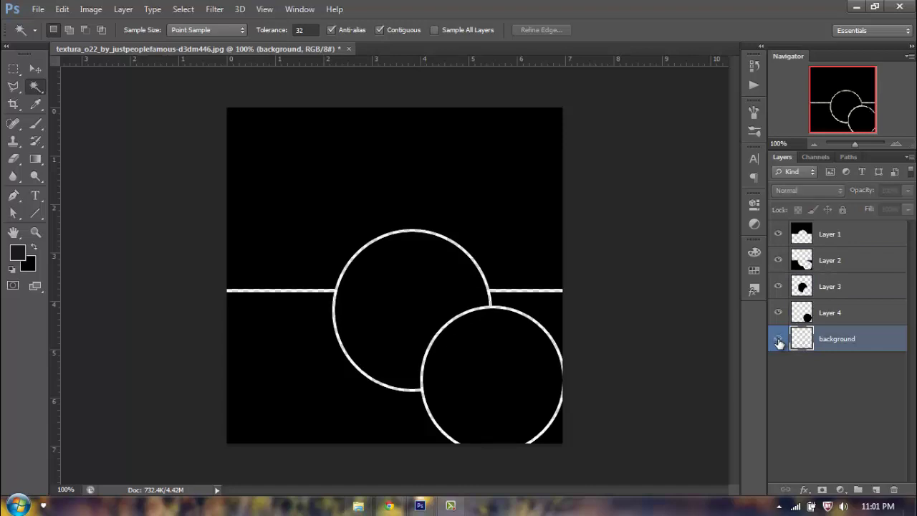
# Show the background layer again and place the TaeMin photo from the resource pack folder into the document.
pyautogui.click(777, 341)
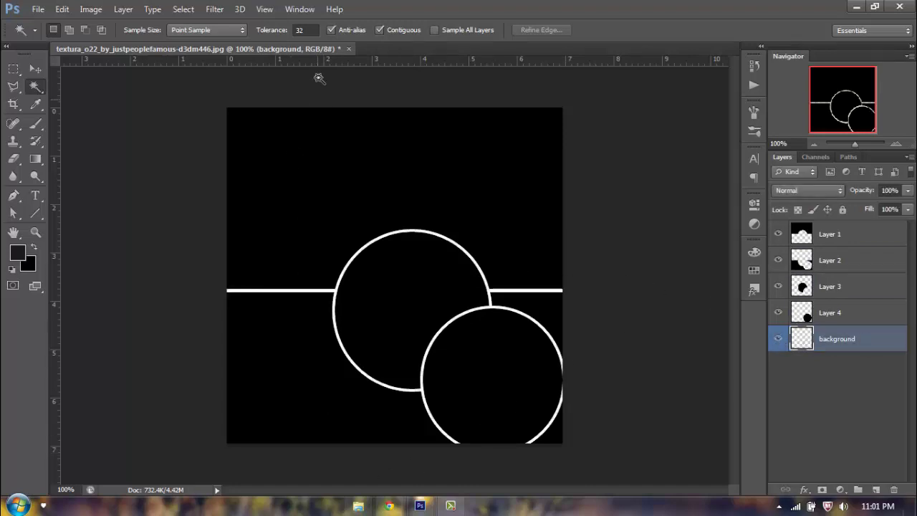
pyautogui.click(358, 506)
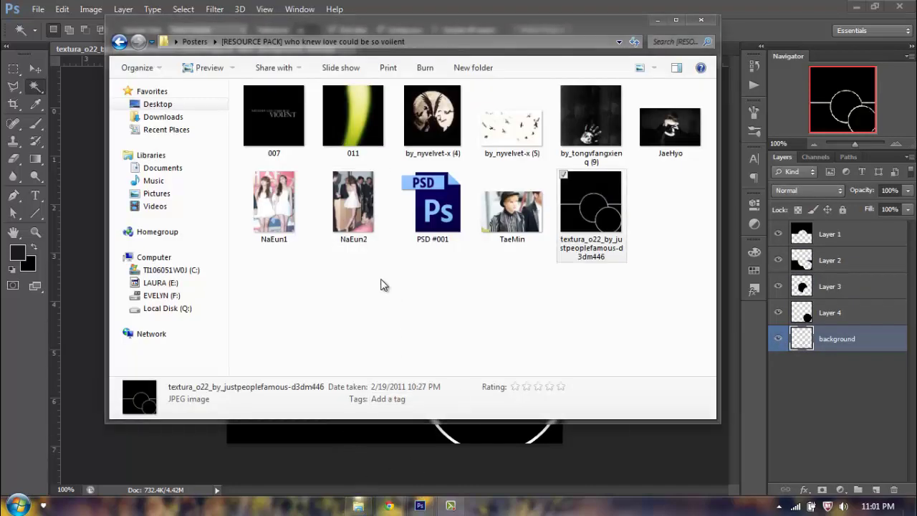
pyautogui.click(512, 208)
pyautogui.moveTo(502, 27); pyautogui.dragTo(530, 205)
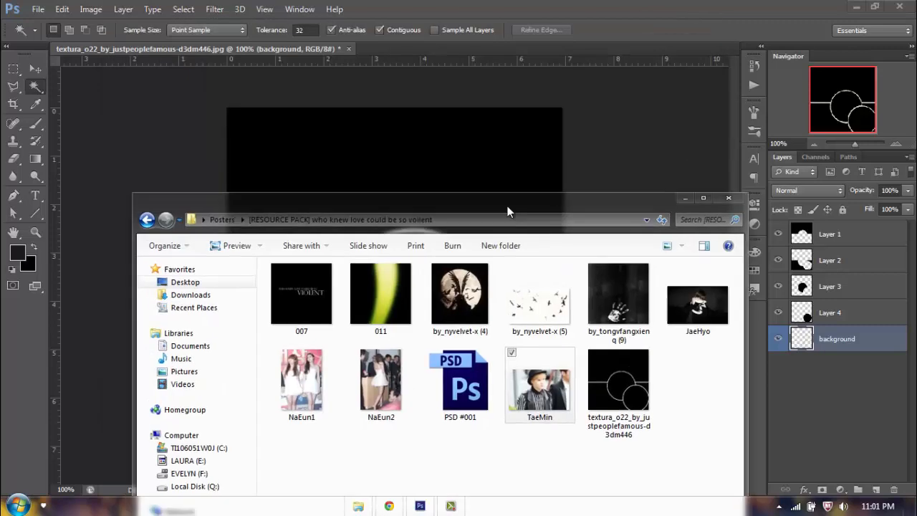
pyautogui.moveTo(540, 360); pyautogui.dragTo(385, 174)
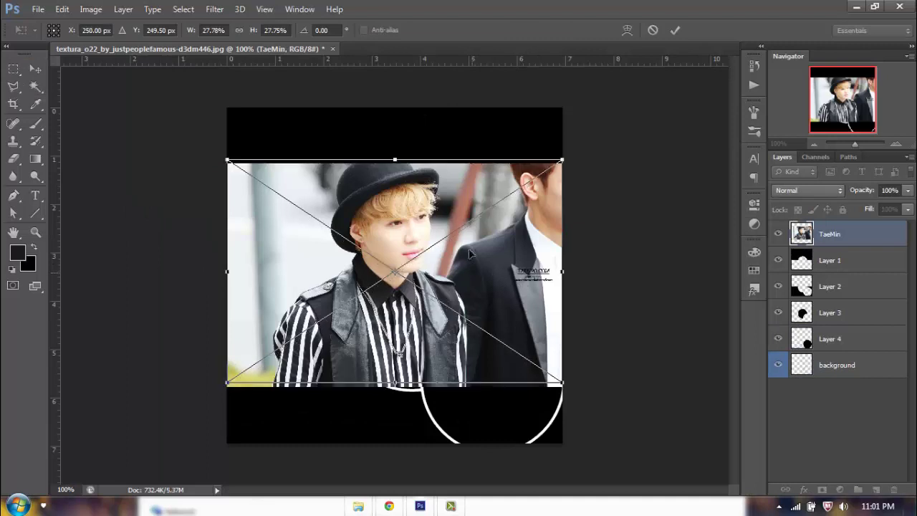
# Scale the placed TaeMin photo proportionally to 35% and position it at X 216 px, Y 184 px.
pyautogui.moveTo(473, 266); pyautogui.dragTo(472, 206)
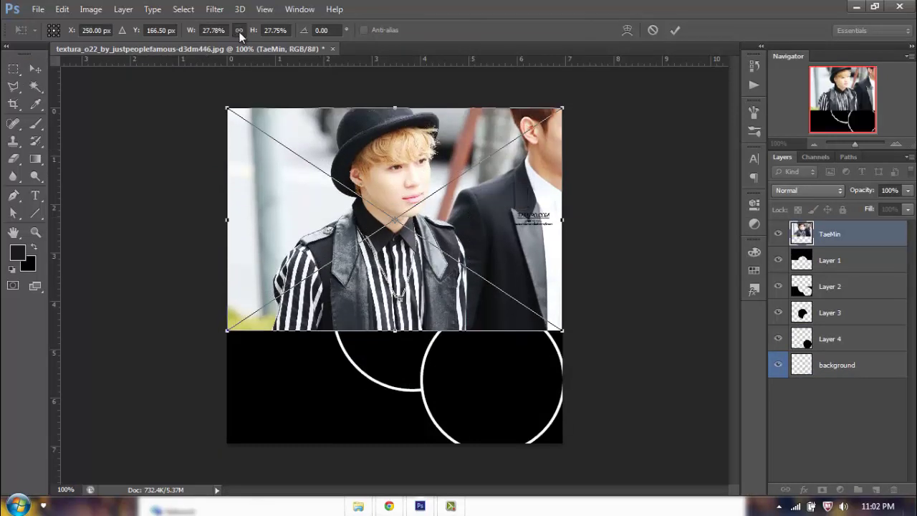
pyautogui.click(266, 29)
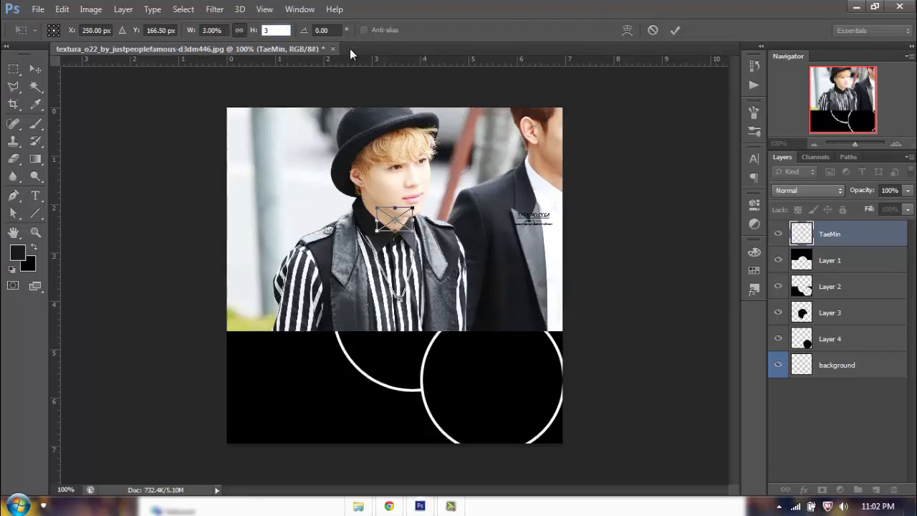
pyautogui.write('35')
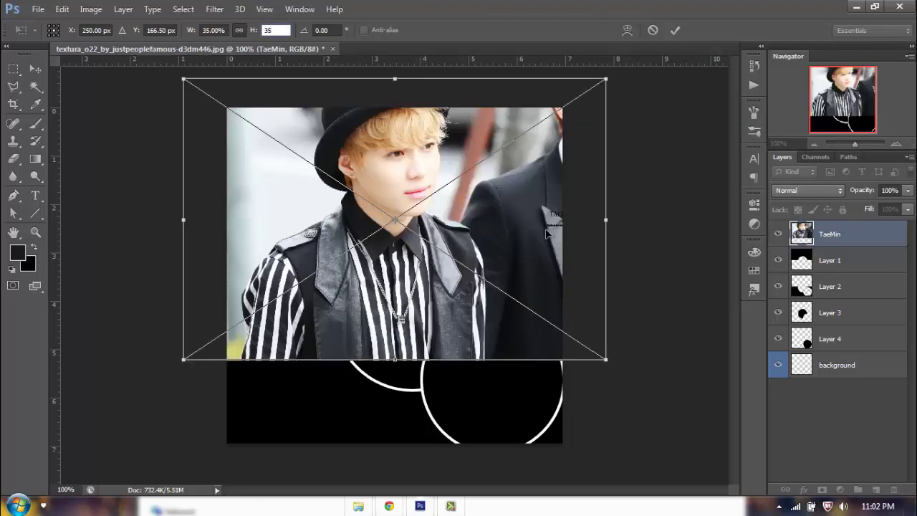
pyautogui.moveTo(546, 233); pyautogui.dragTo(521, 244)
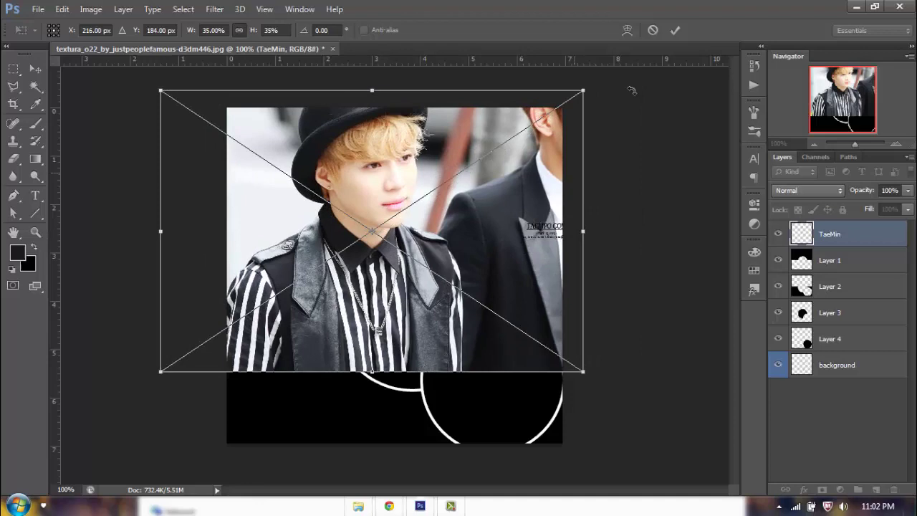
pyautogui.click(673, 31)
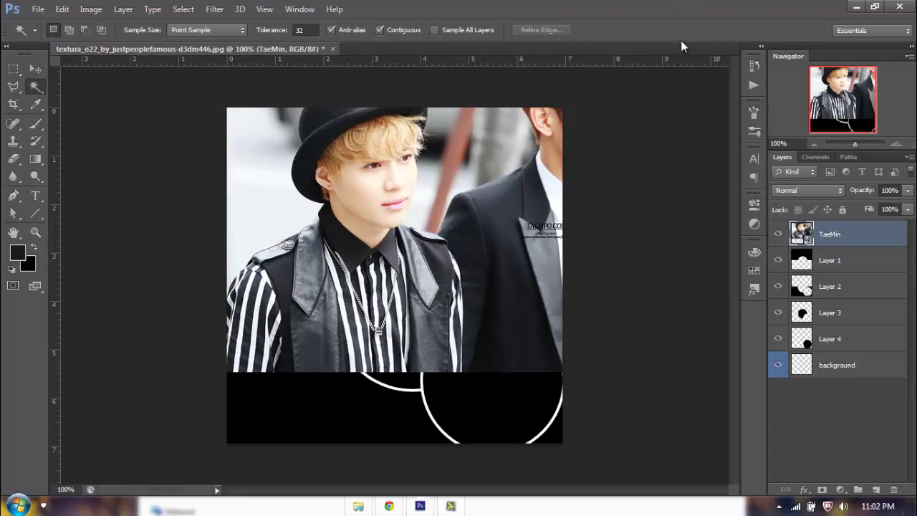
# Flip the TaeMin photo horizontally and move it right until the face sits over the canvas's upper right half.
pyautogui.click(62, 8)
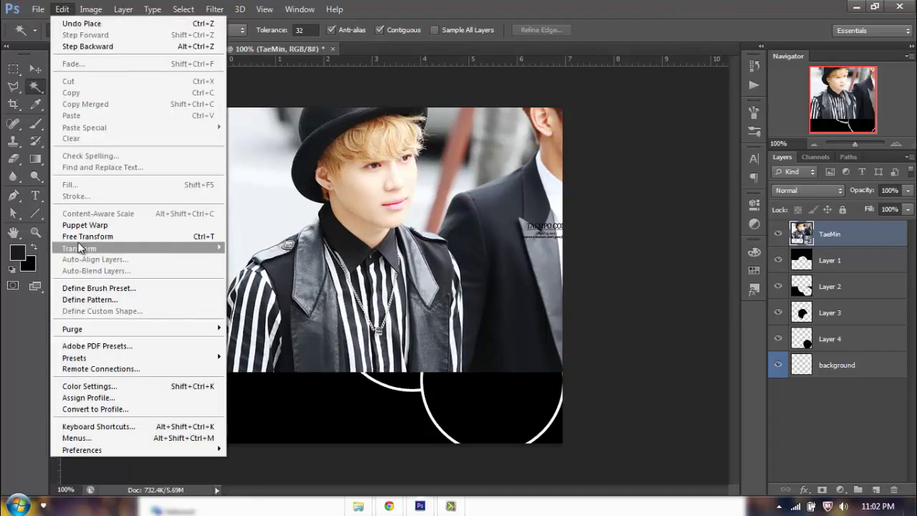
pyautogui.moveTo(79, 248)
pyautogui.click(240, 379)
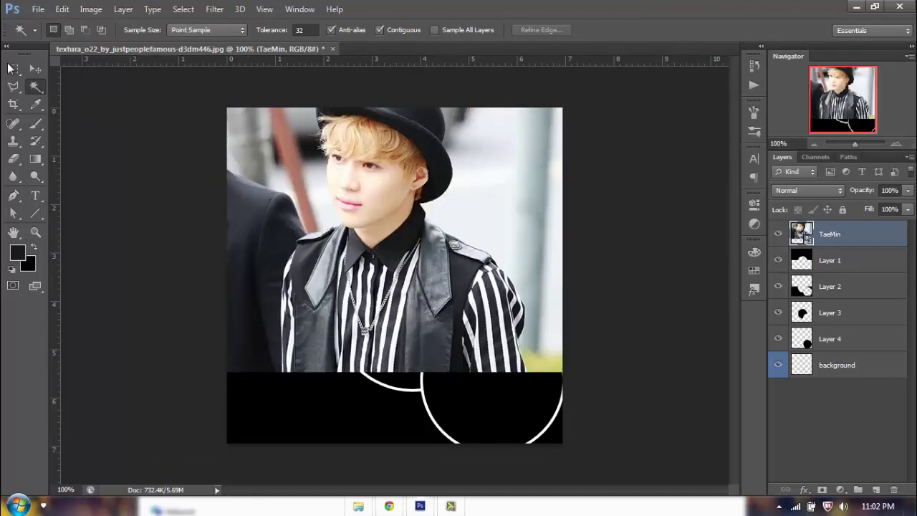
pyautogui.click(35, 68)
pyautogui.moveTo(375, 236); pyautogui.dragTo(520, 235)
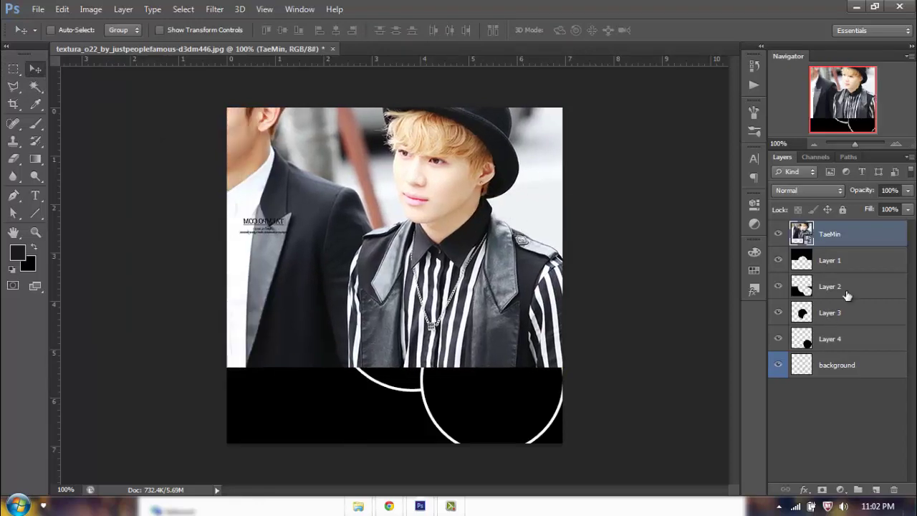
# Toggle the visibility of the TaeMin photo and Layer 1 to check which area Layer 1 covers.
pyautogui.rightClick(852, 237)
pyautogui.press('Escape')
pyautogui.click(778, 233)
pyautogui.click(778, 261)
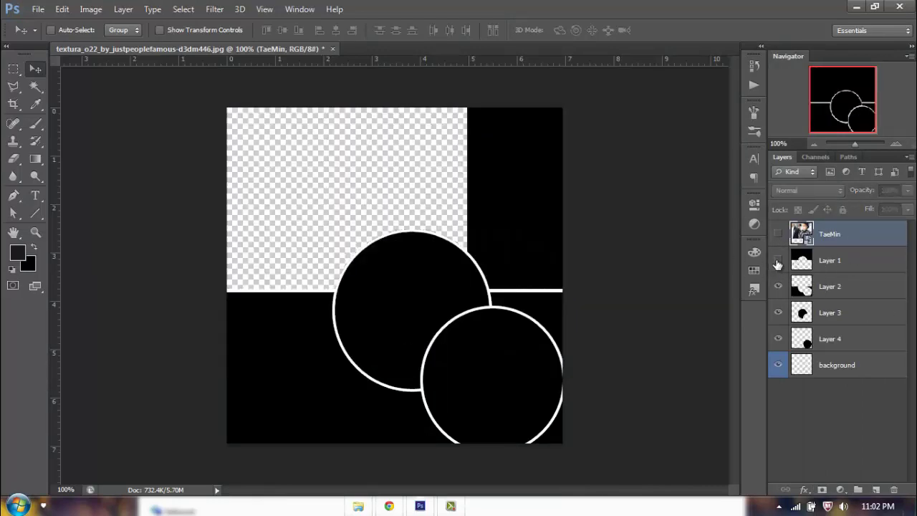
pyautogui.click(778, 262)
pyautogui.click(778, 261)
pyautogui.click(777, 262)
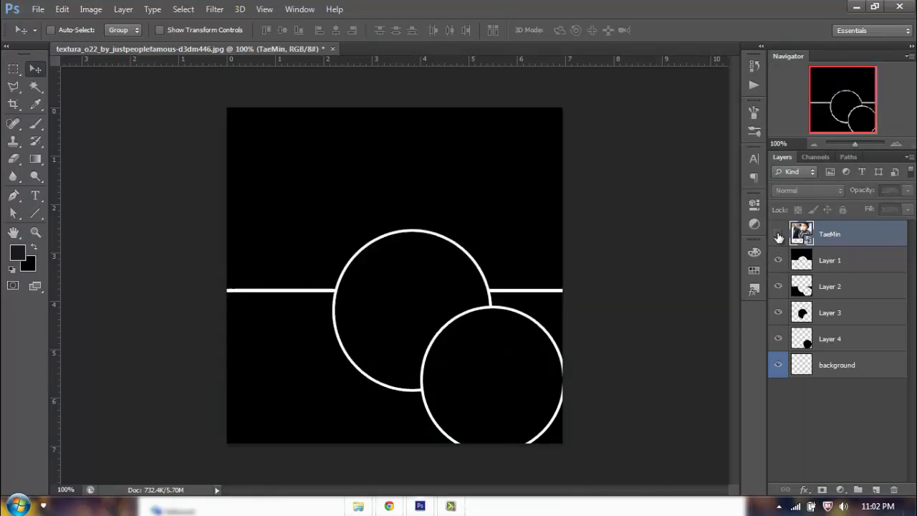
pyautogui.click(778, 233)
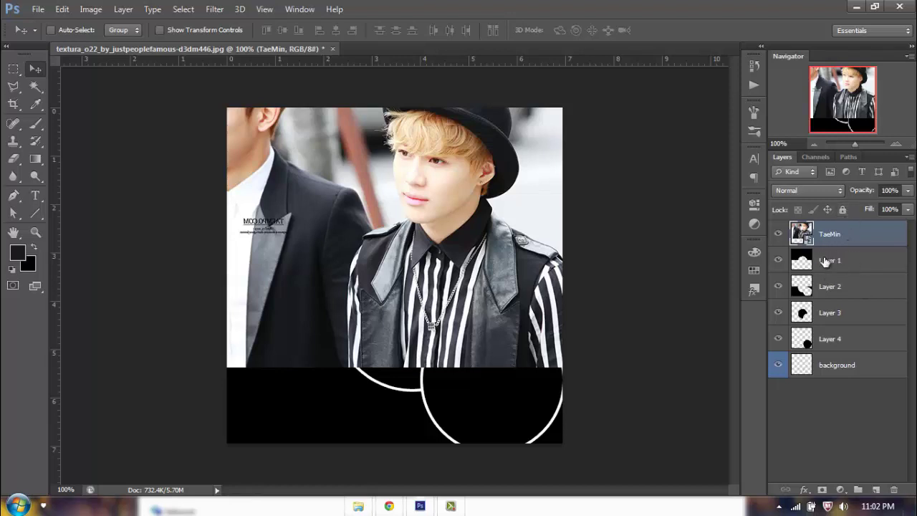
# Create a clipping mask that confines the TaeMin photo to the black upper area of Layer 1.
pyautogui.rightClick(875, 233)
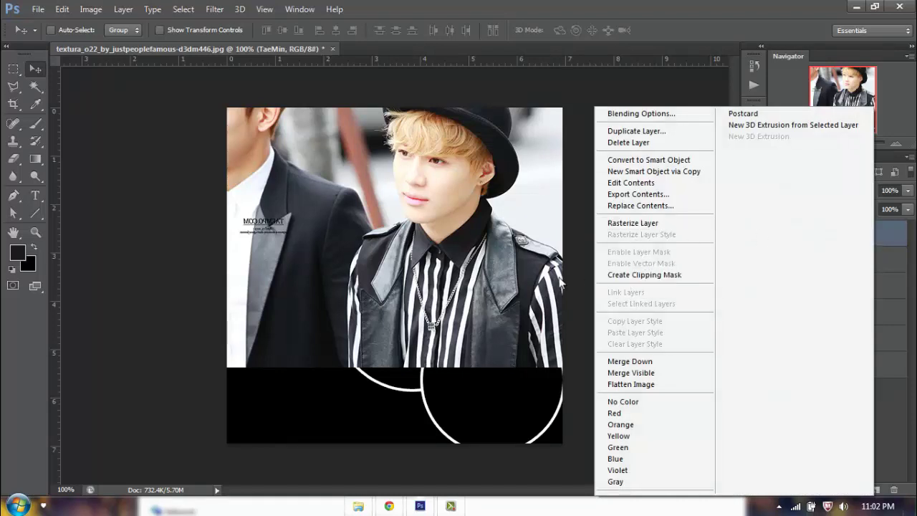
pyautogui.click(572, 266)
pyautogui.click(123, 8)
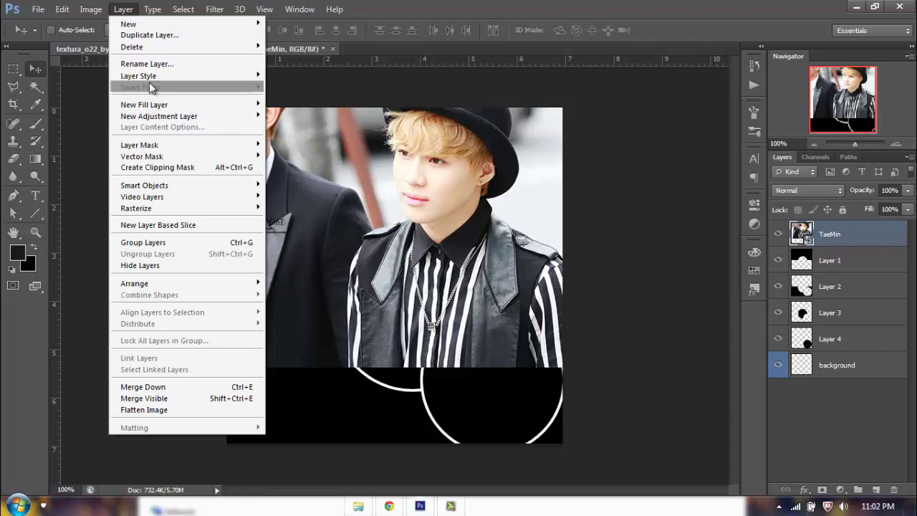
pyautogui.click(190, 168)
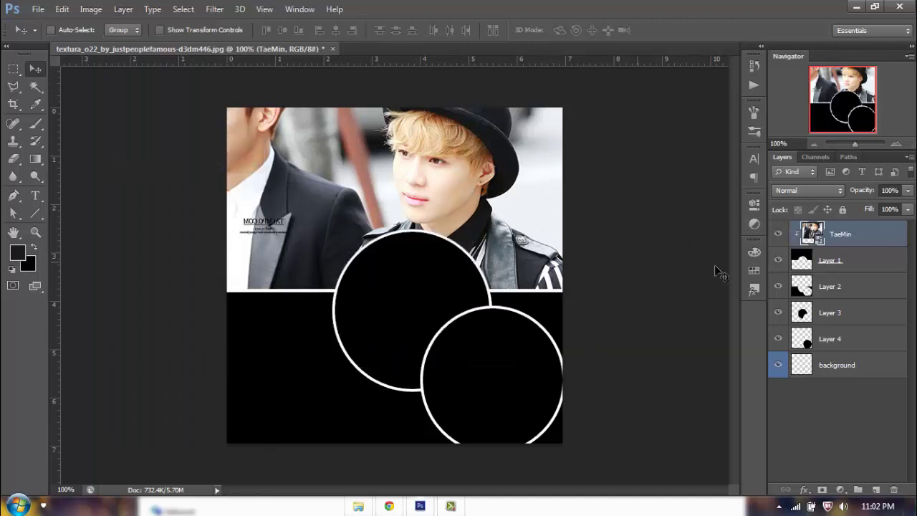
# Choose the Clone Stamp tool for the watermark on the jacket lapel and rasterize the TaeMin layer.
pyautogui.click(35, 231)
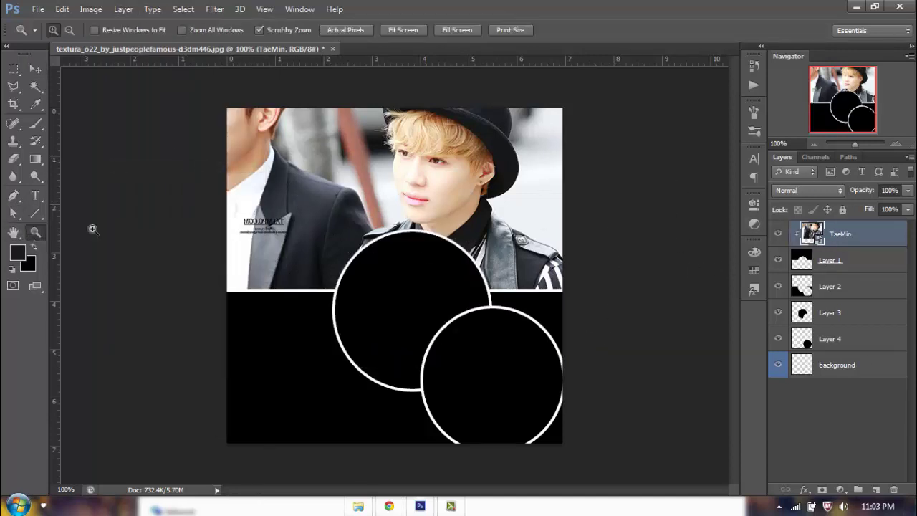
pyautogui.click(184, 215)
pyautogui.click(150, 217)
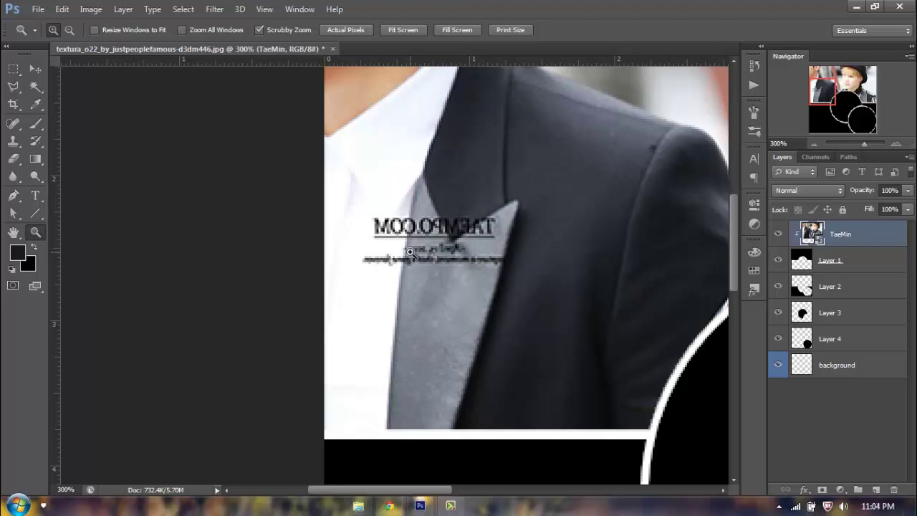
pyautogui.click(19, 145)
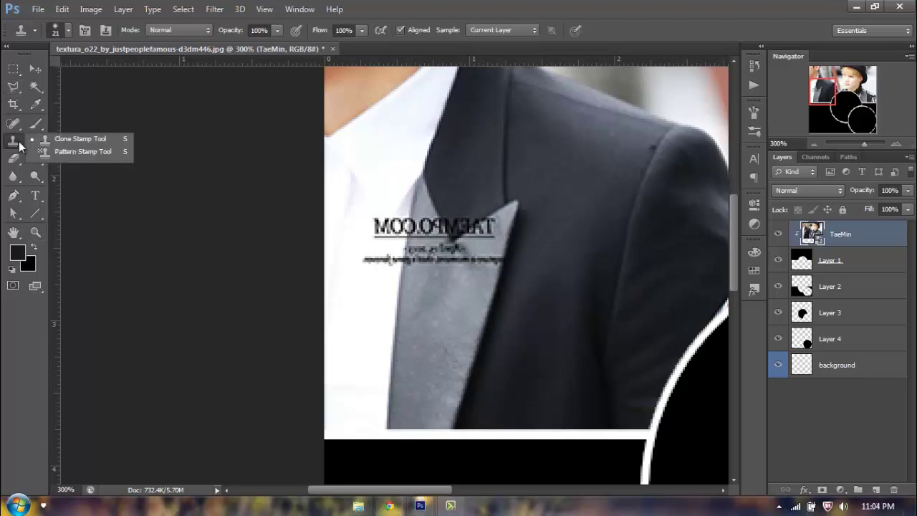
pyautogui.click(61, 140)
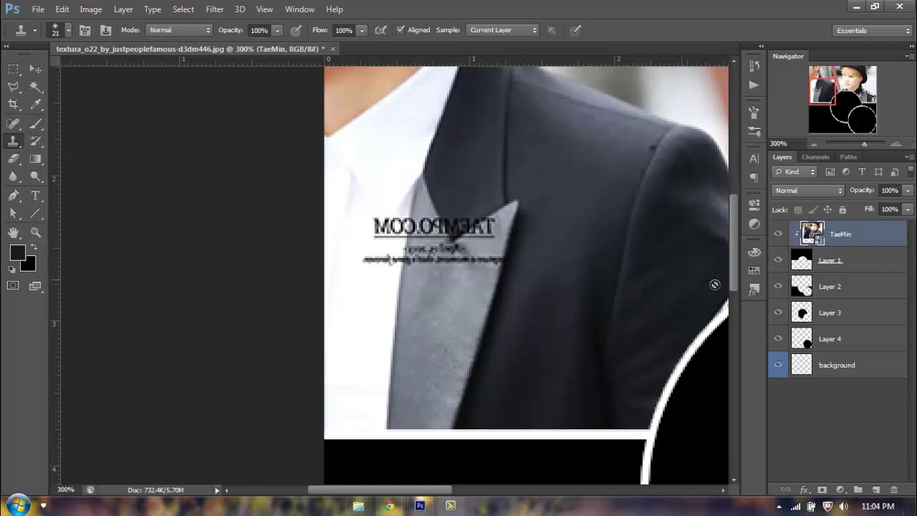
pyautogui.rightClick(860, 233)
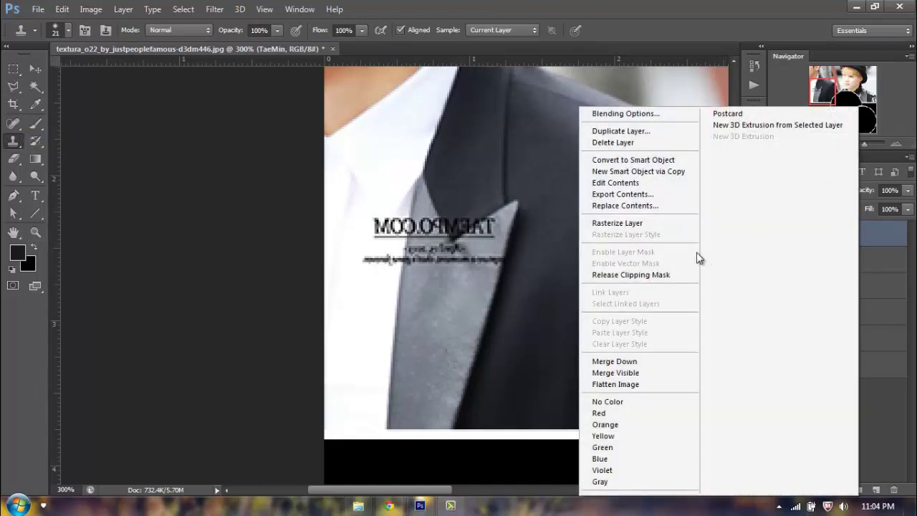
pyautogui.click(648, 223)
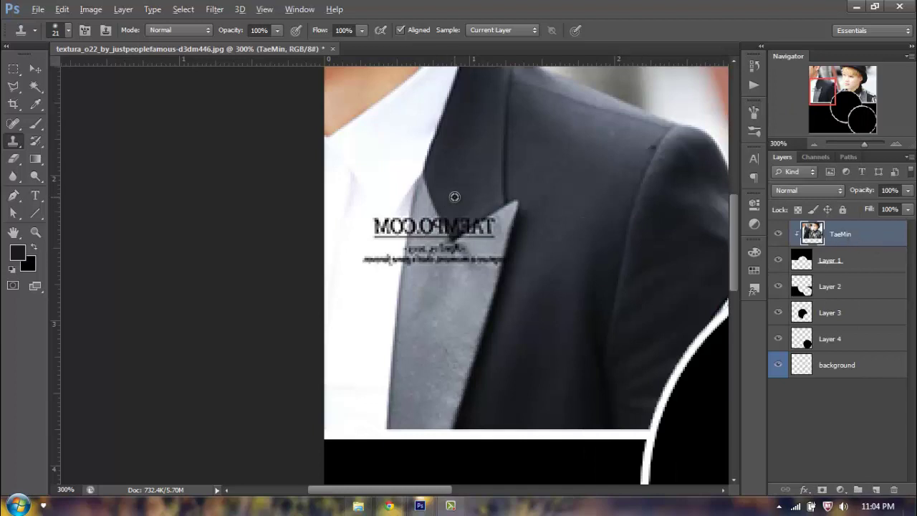
# Reduce the Clone Stamp brush to size 7 and paint out the mirrored TAEMPO.COM watermark on the shirt and lapel.
pyautogui.press('[')
pyautogui.press('[')
pyautogui.moveTo(451, 226); pyautogui.dragTo(473, 219)
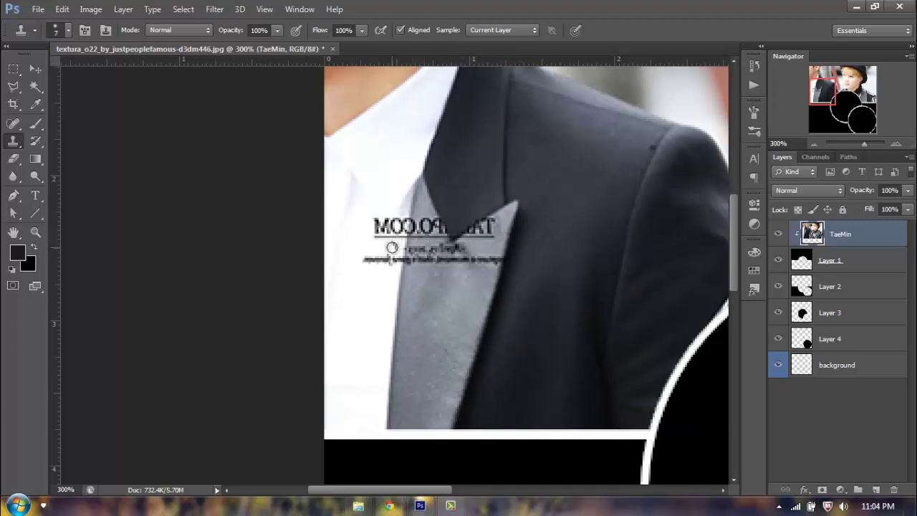
pyautogui.moveTo(392, 248); pyautogui.dragTo(473, 252)
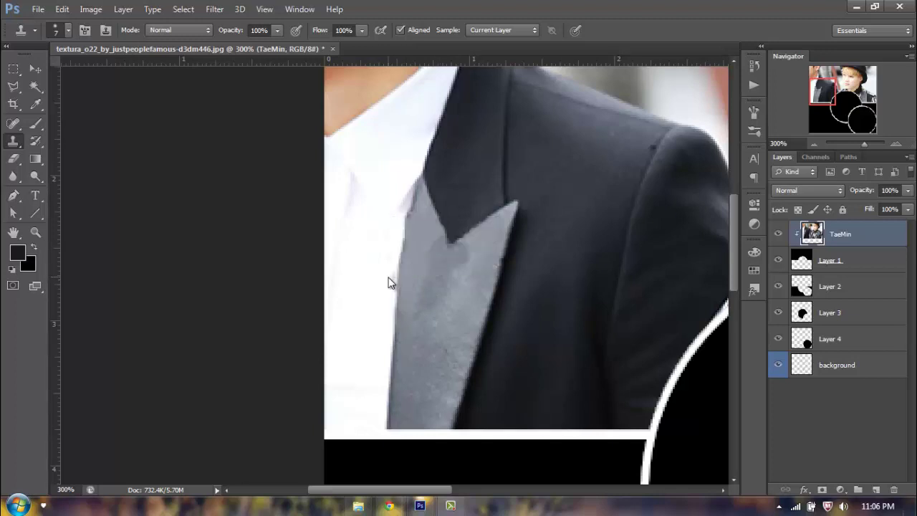
# Duplicate the retouched TaeMin layer and apply a Gaussian Blur with a 35 pixel radius to the copy.
pyautogui.click(814, 144)
pyautogui.click(814, 144)
pyautogui.click(815, 143)
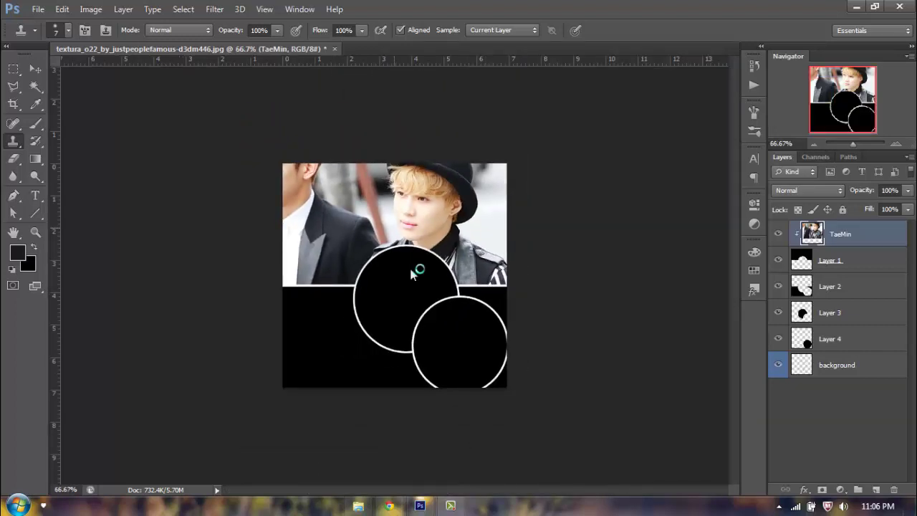
pyautogui.hotkey('ctrl', 'j')
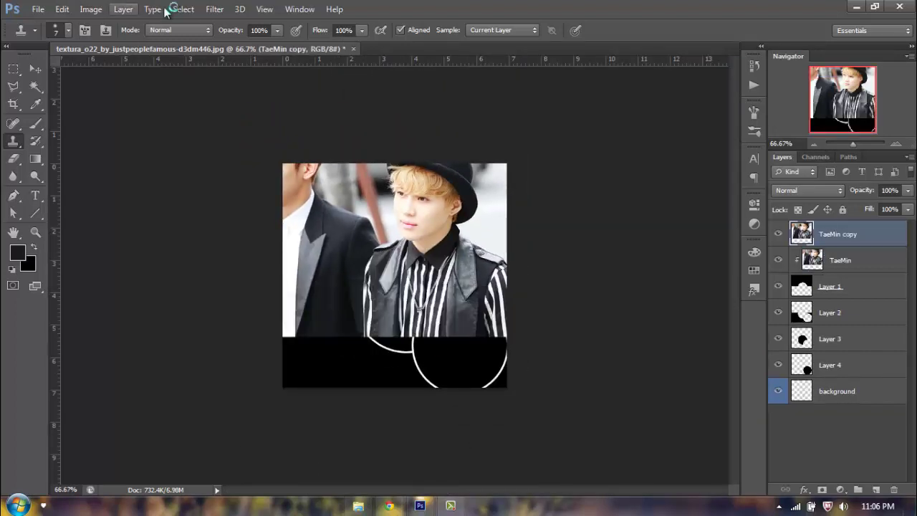
pyautogui.click(214, 9)
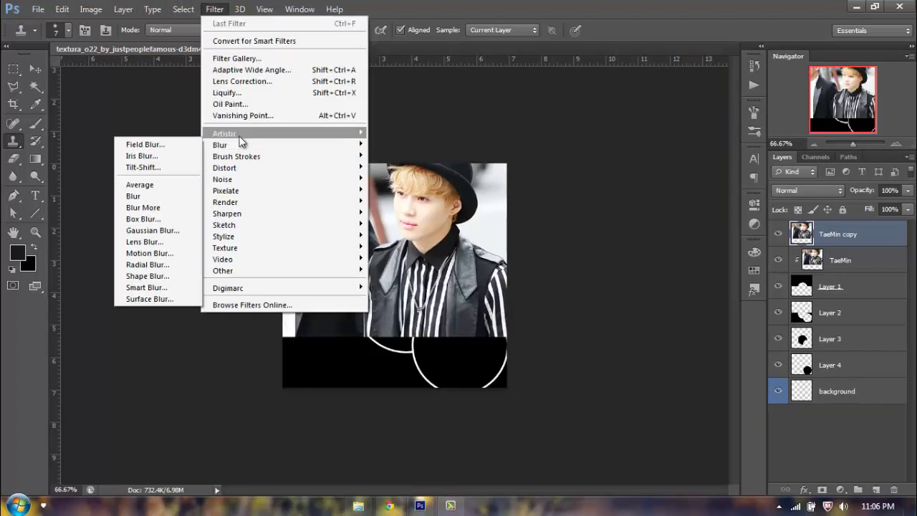
pyautogui.click(162, 229)
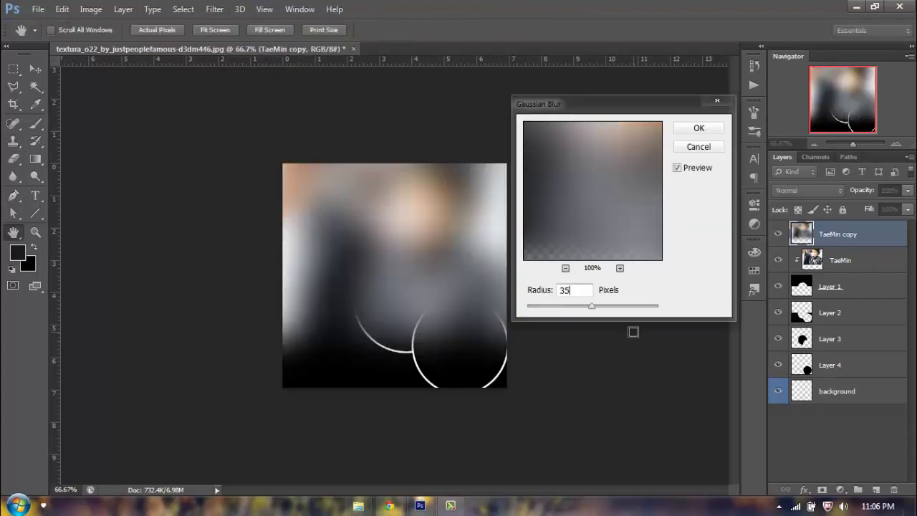
pyautogui.press('Return')
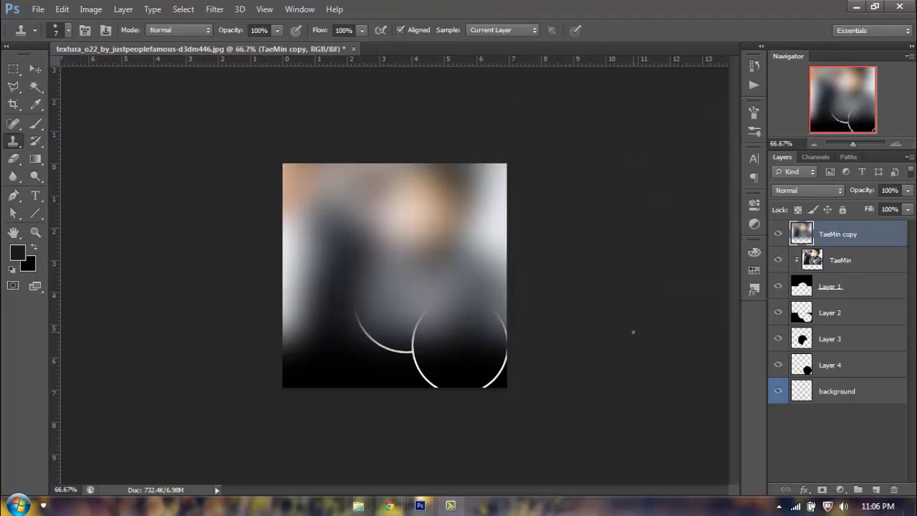
# Clip the blurred TaeMin copy to Layer 1 and lower its fill to 75%.
pyautogui.rightClick(869, 236)
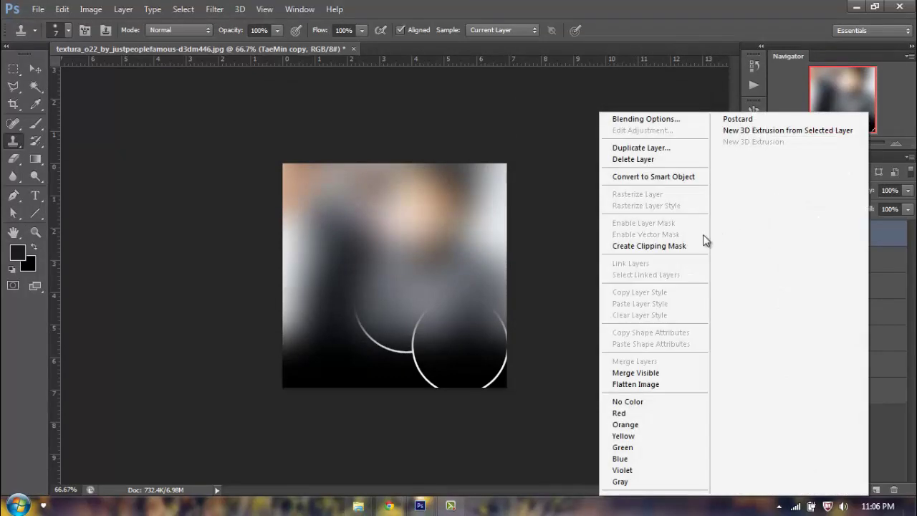
pyautogui.click(688, 245)
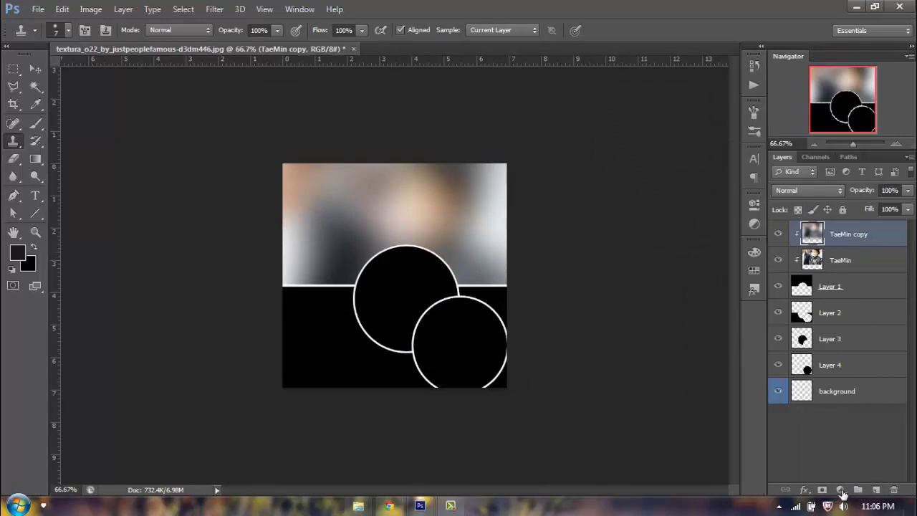
pyautogui.click(908, 209)
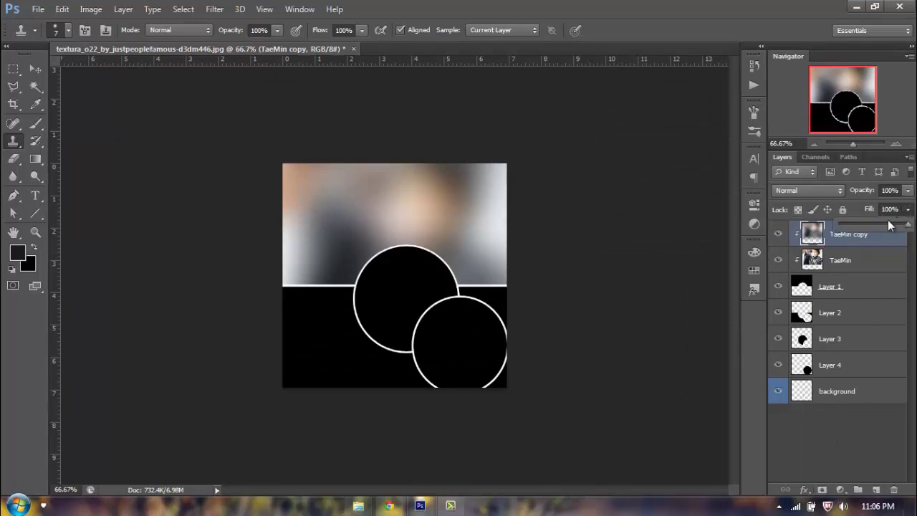
pyautogui.click(885, 224)
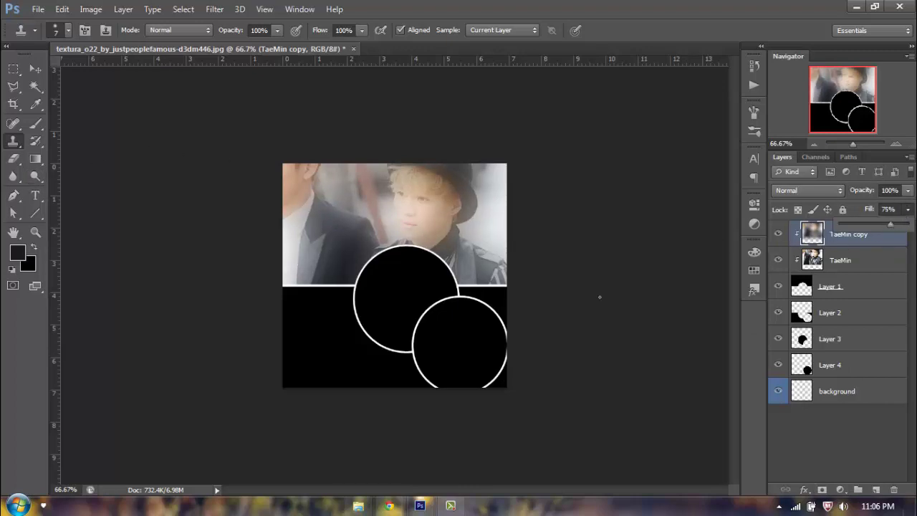
# Add a layer mask to the blurred TaeMin copy and choose a soft round brush at 360 px with 0% hardness.
pyautogui.click(123, 9)
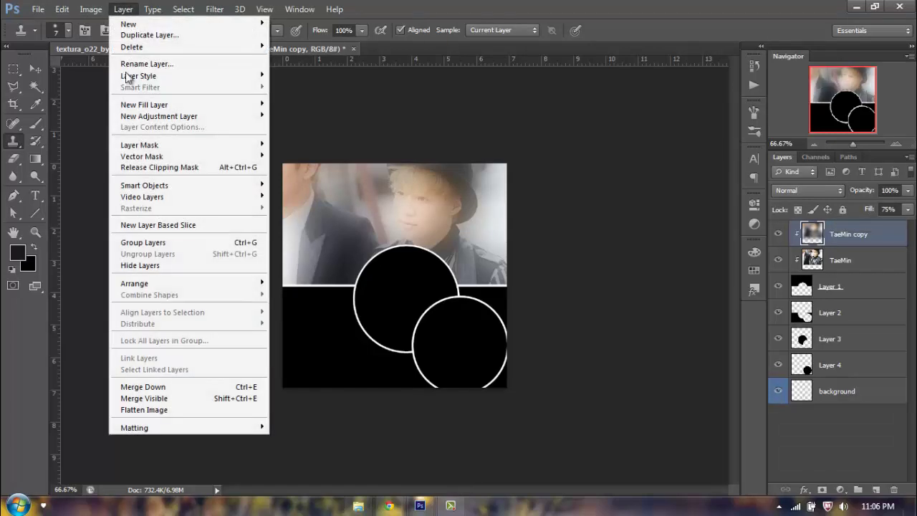
pyautogui.moveTo(128, 145)
pyautogui.click(60, 143)
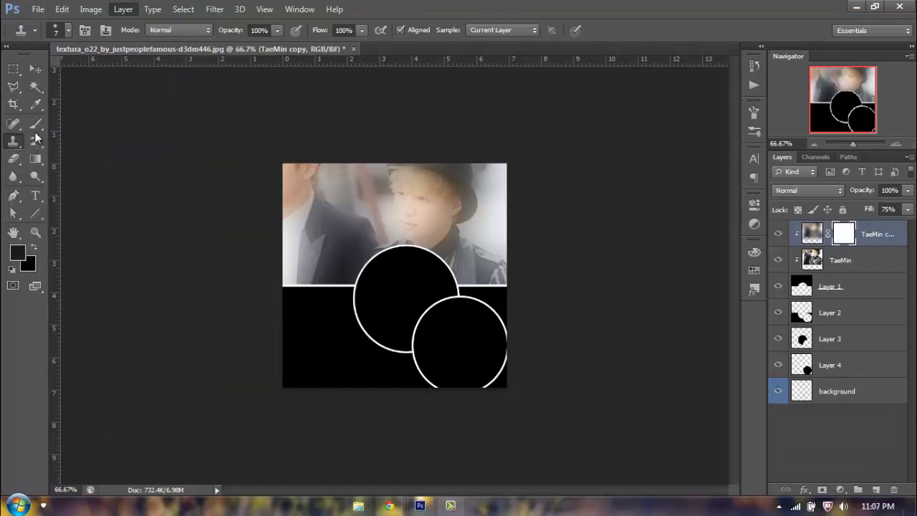
pyautogui.click(36, 123)
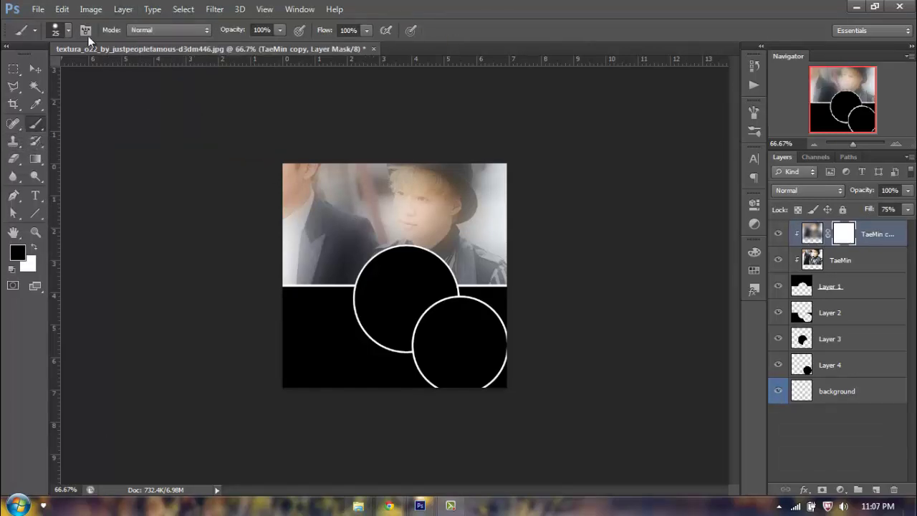
pyautogui.click(71, 30)
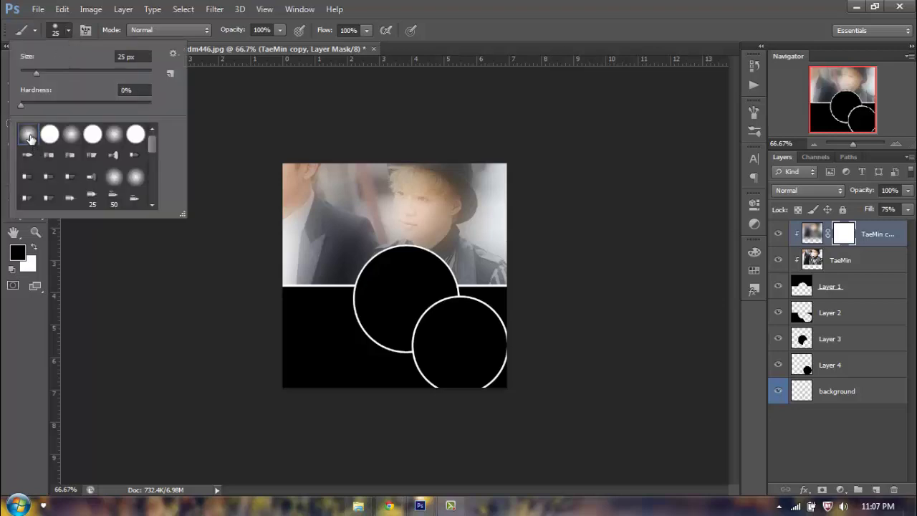
pyautogui.click(40, 102)
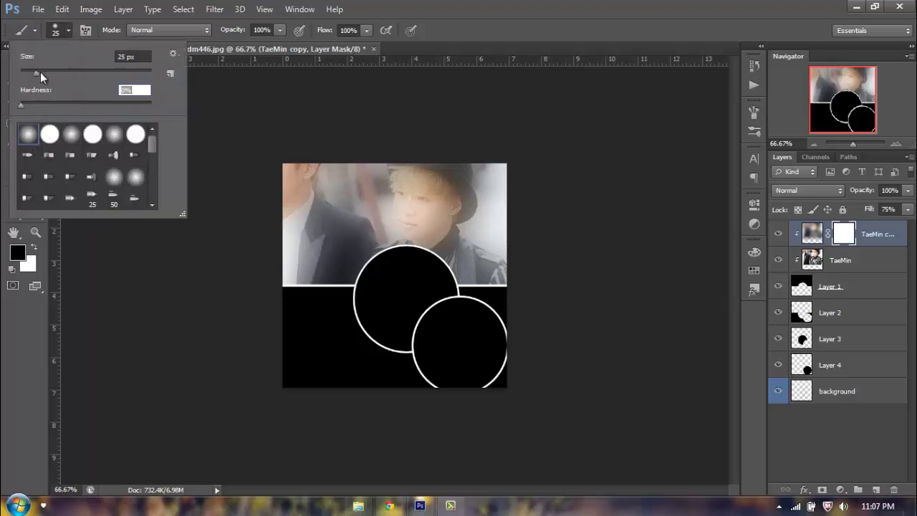
pyautogui.moveTo(41, 72); pyautogui.dragTo(128, 72)
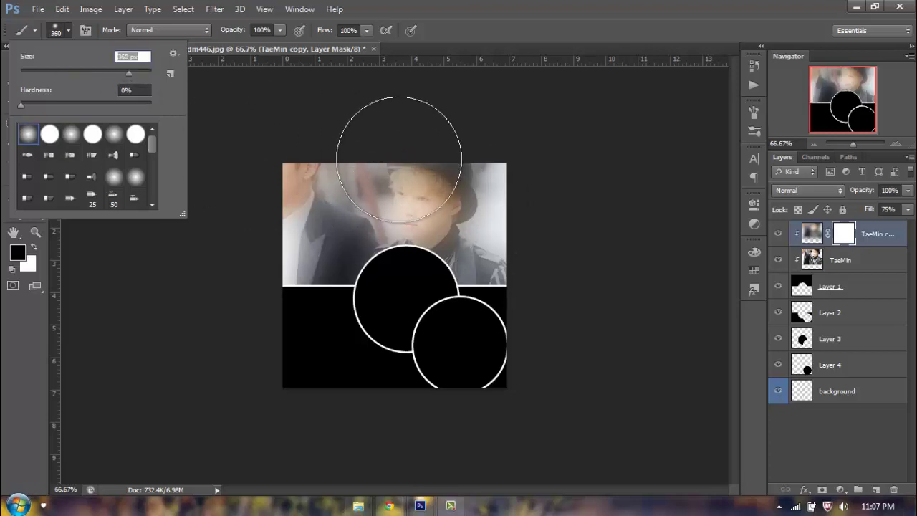
pyautogui.click(848, 242)
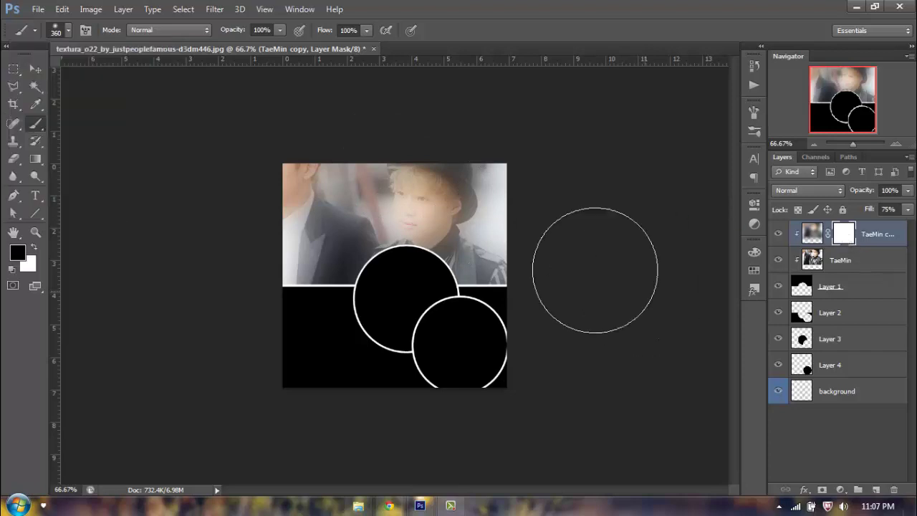
# Reduce the brush to 200 px and paint black on the TaeMin copy's mask to clear the blur from the face, hat and jacket.
pyautogui.click(419, 193)
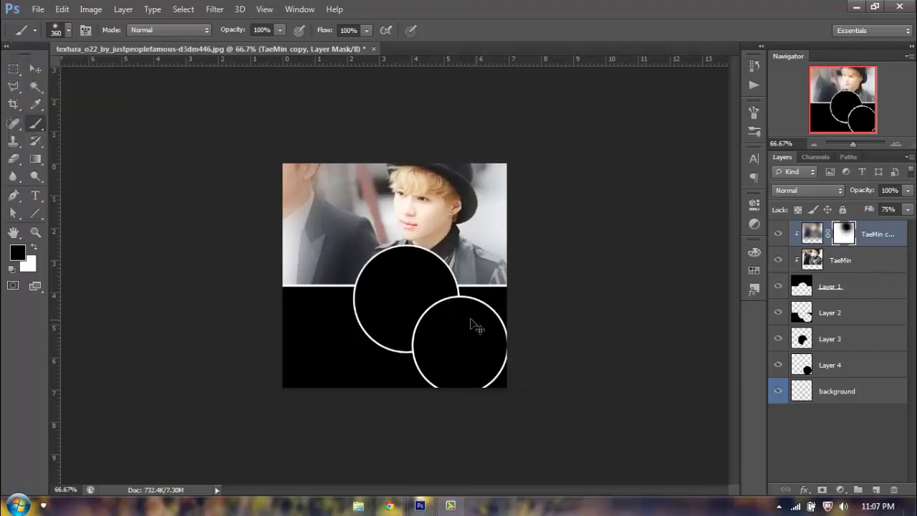
pyautogui.hotkey('ctrl', 'z')
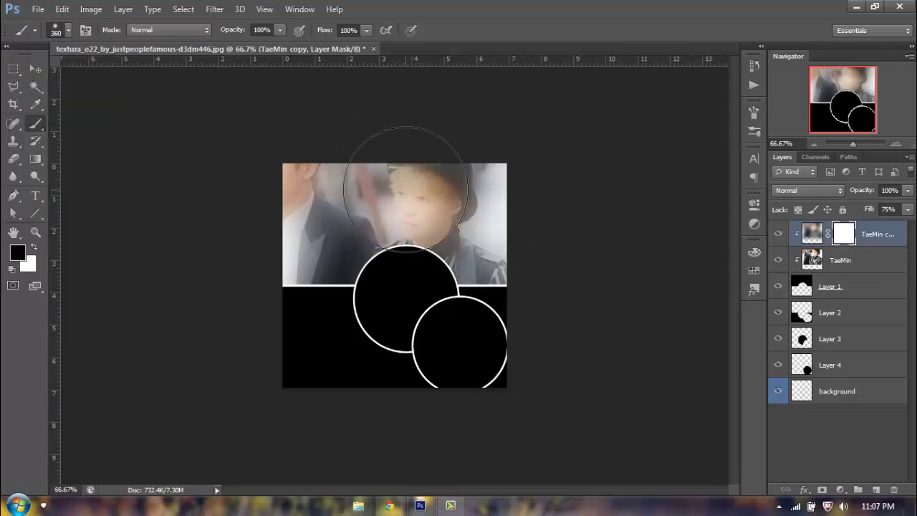
pyautogui.press('[')
pyautogui.press('[')
pyautogui.press('[')
pyautogui.moveTo(389, 194)
pyautogui.mouseDown()
pyautogui.moveTo(412, 201)
pyautogui.moveTo(438, 184)
pyautogui.moveTo(444, 273)
pyautogui.moveTo(475, 286)
pyautogui.mouseUp()
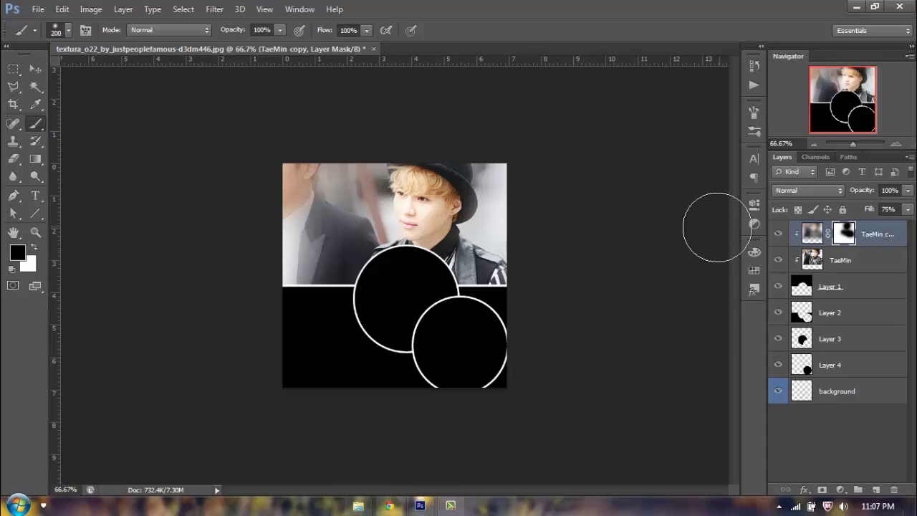
# Place the JaeHyo photo from the resource pack, scaled to 42.04% and positioned at X 142.22 px, Y 436.24 px.
pyautogui.click(365, 509)
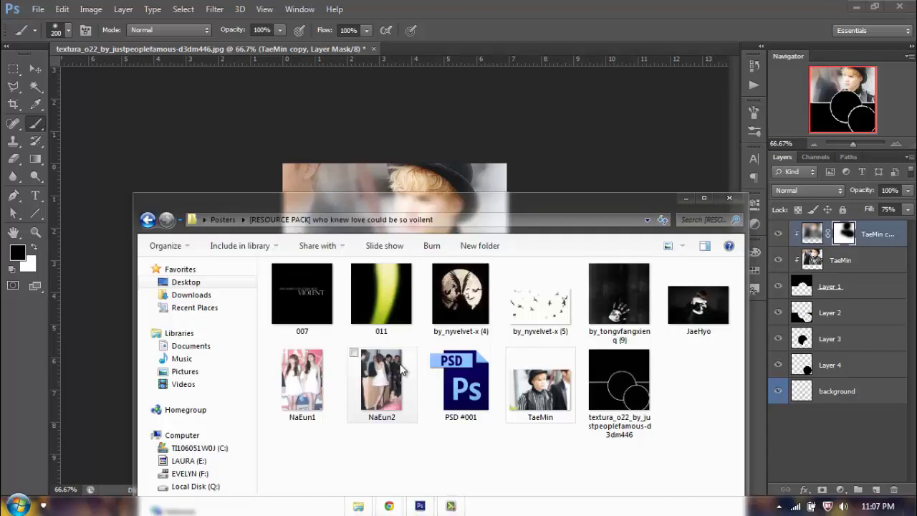
pyautogui.click(711, 305)
pyautogui.moveTo(713, 306); pyautogui.dragTo(444, 116)
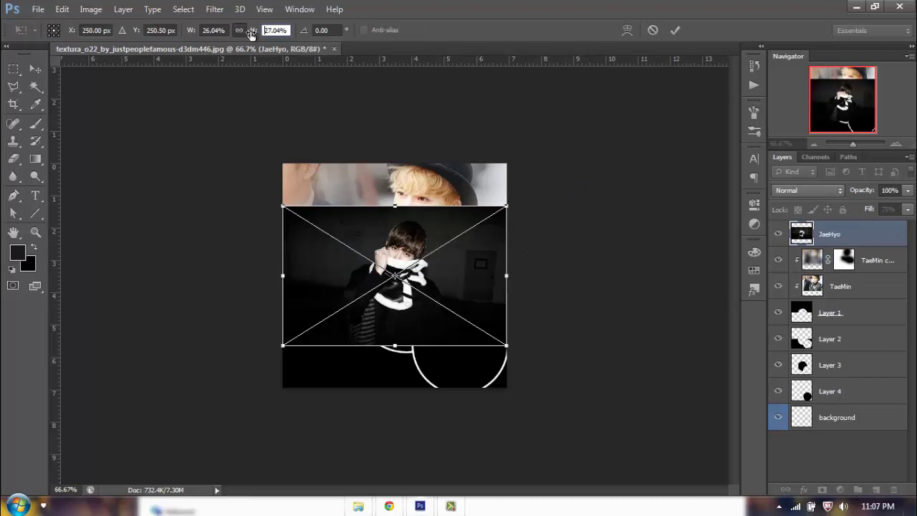
pyautogui.moveTo(253, 33); pyautogui.dragTo(259, 35)
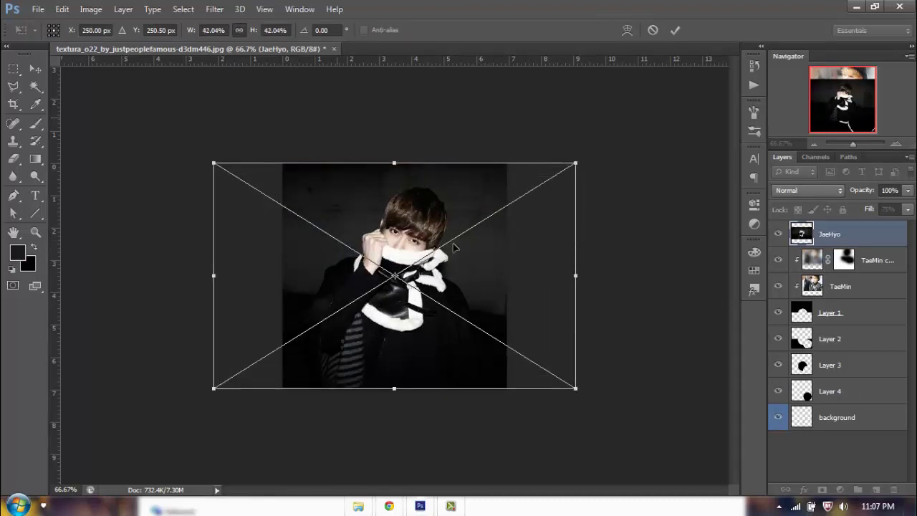
pyautogui.moveTo(451, 279); pyautogui.dragTo(404, 356)
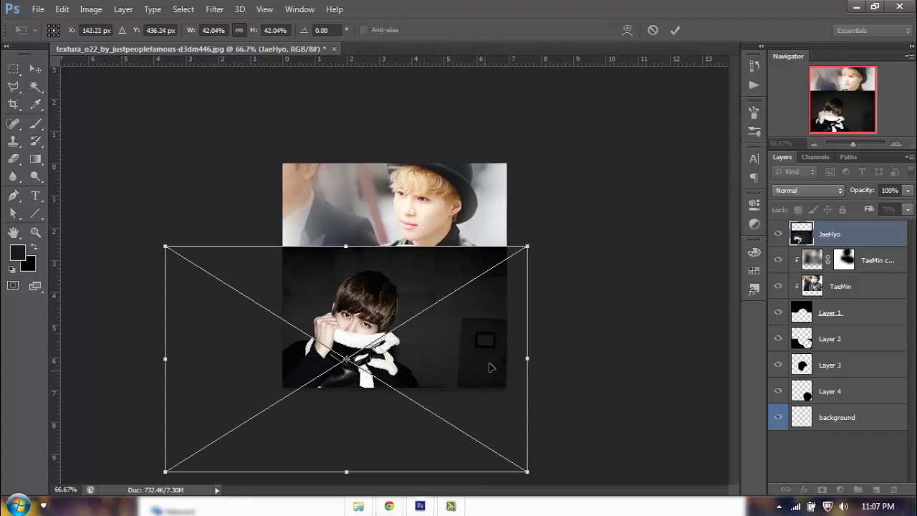
pyautogui.press('b')
pyautogui.click(679, 31)
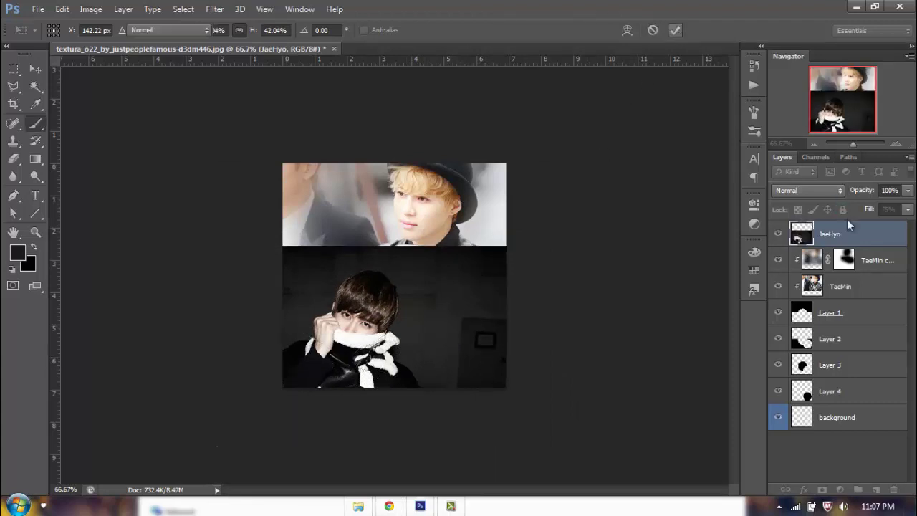
# Move the JaeHyo layer directly above Layer 2 and hide Layer 1 and both TaeMin layers.
pyautogui.moveTo(862, 242); pyautogui.dragTo(864, 327)
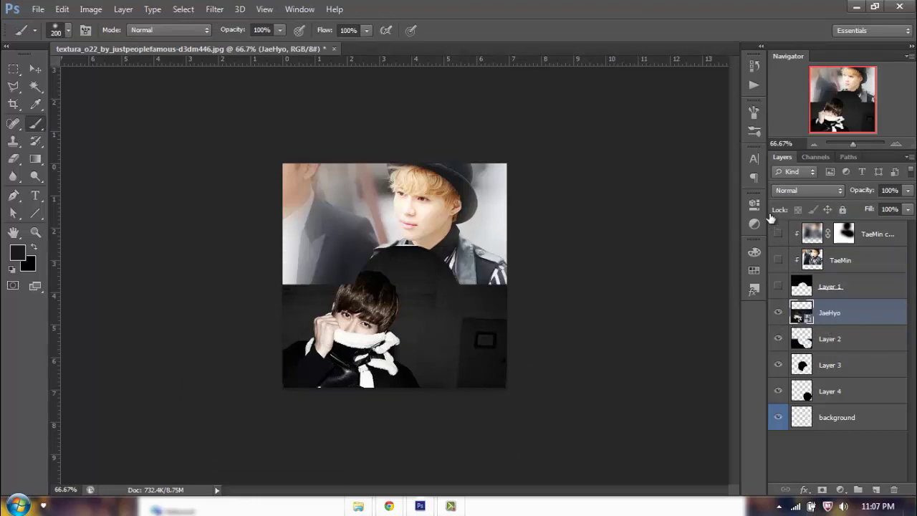
pyautogui.moveTo(778, 234); pyautogui.dragTo(780, 346)
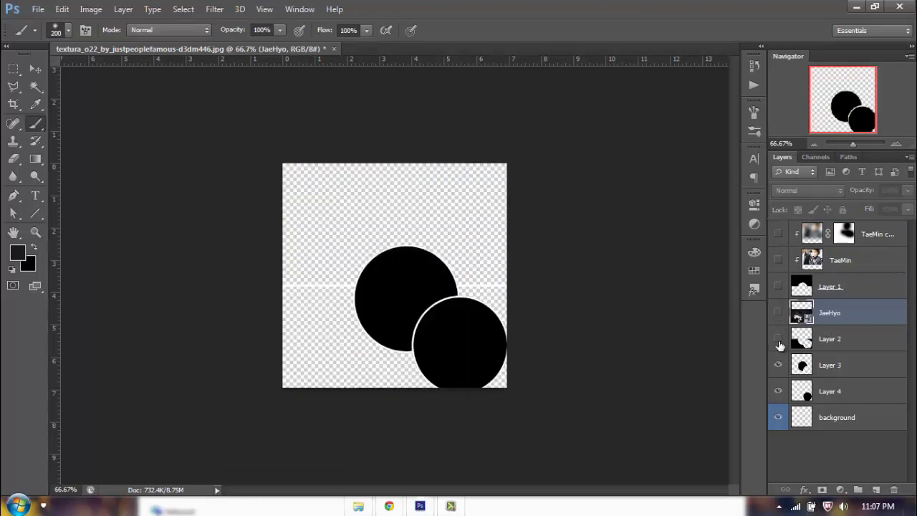
pyautogui.click(779, 341)
pyautogui.click(779, 318)
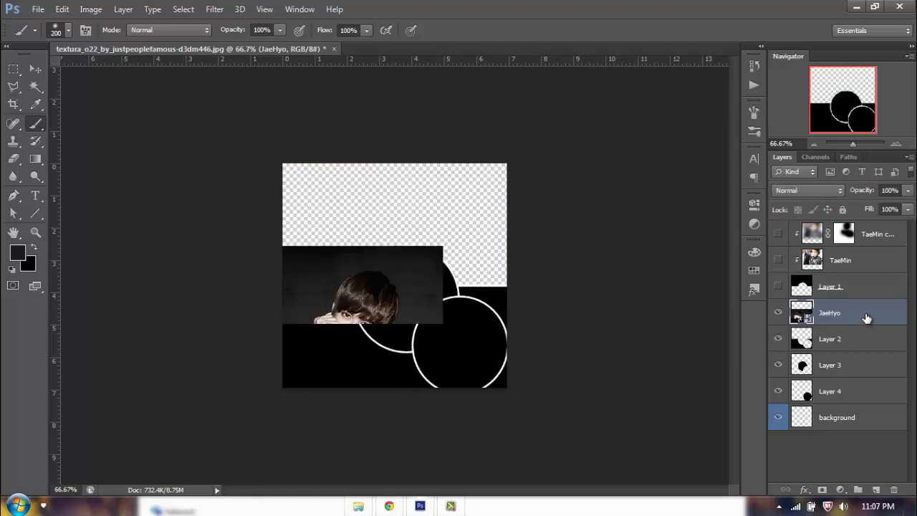
# Clip the JaeHyo photo to Layer 2 and shift it slightly left so the face clears the large circle.
pyautogui.rightClick(863, 324)
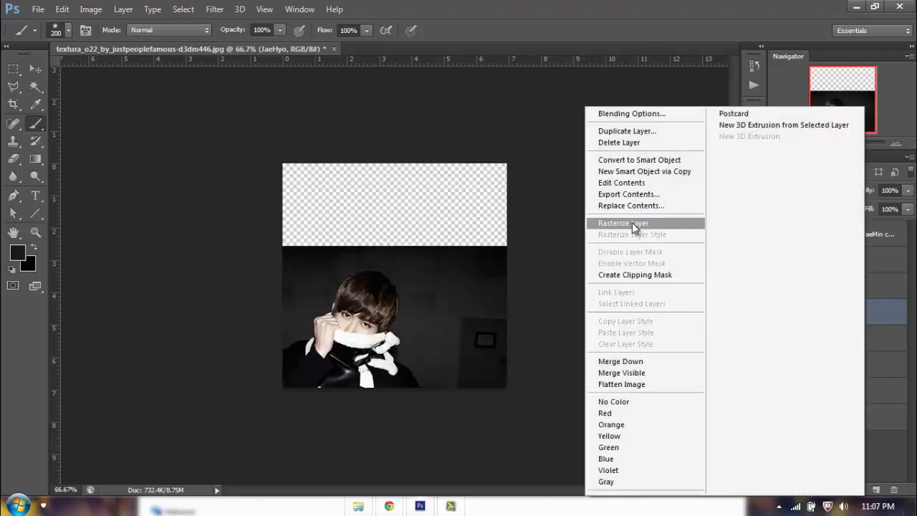
pyautogui.click(647, 275)
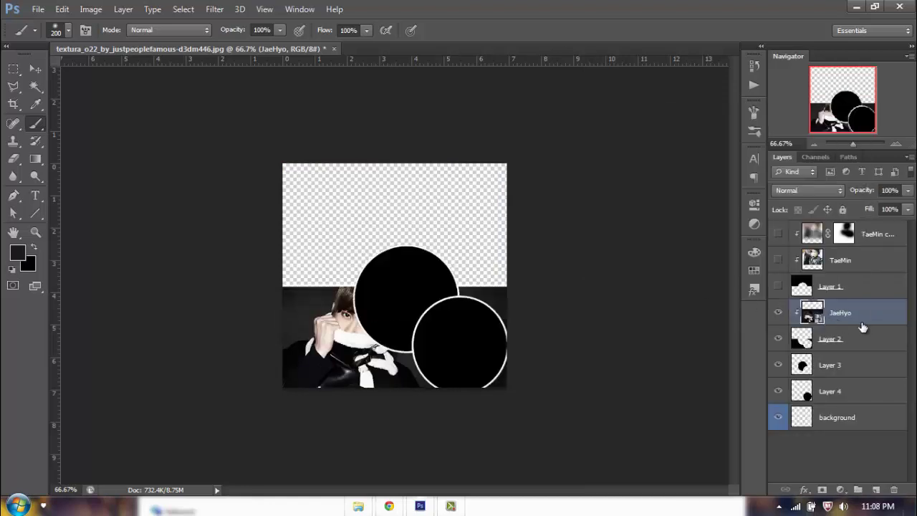
pyautogui.click(35, 68)
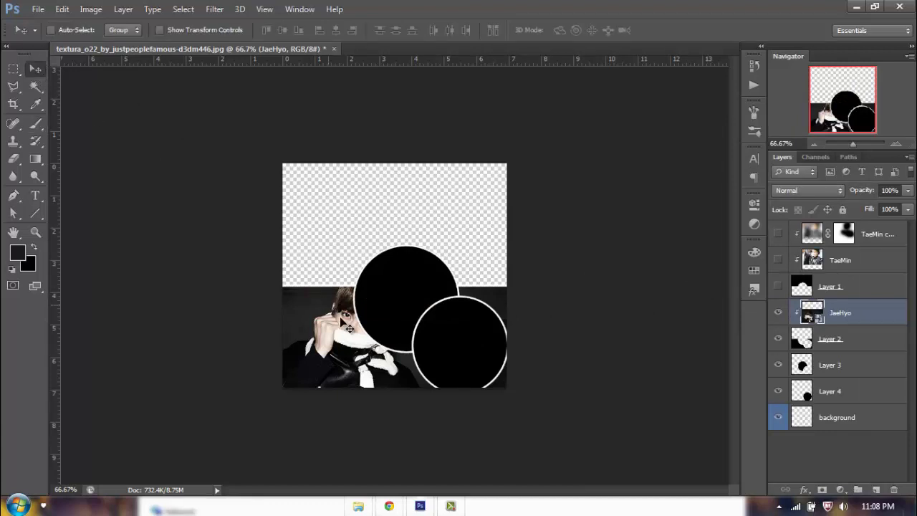
pyautogui.moveTo(346, 324); pyautogui.dragTo(322, 325)
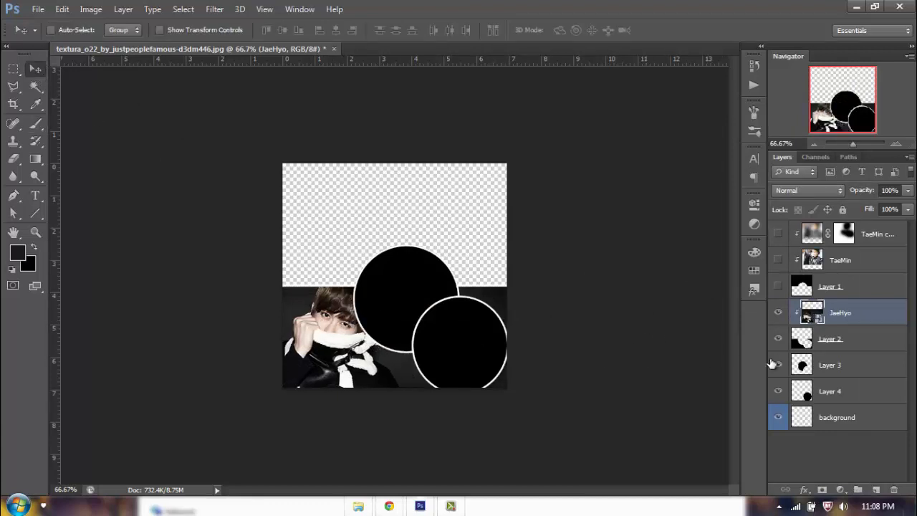
# Create a copy of the JaeHyo layer with a 35 pixel Gaussian Blur and clip it to Layer 2.
pyautogui.hotkey('ctrl', 'j')
pyautogui.hotkey('ctrl', 'alt', 'f')
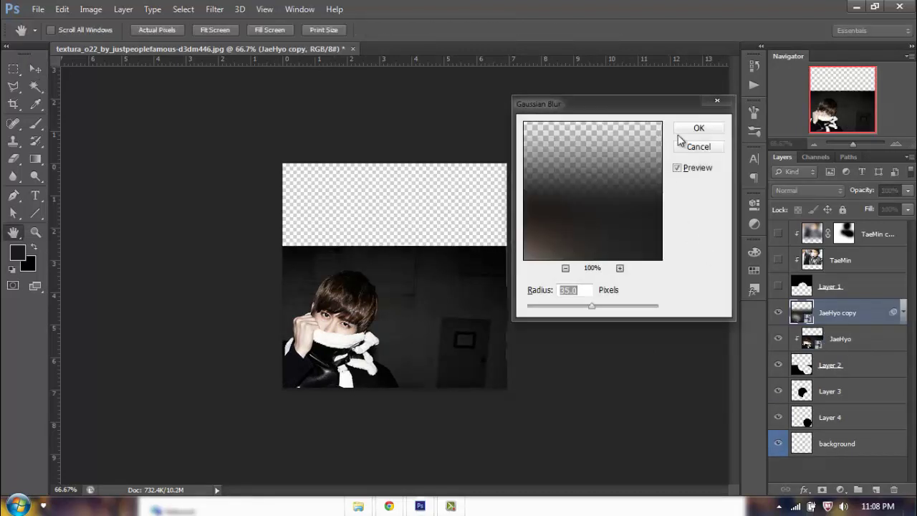
pyautogui.click(697, 128)
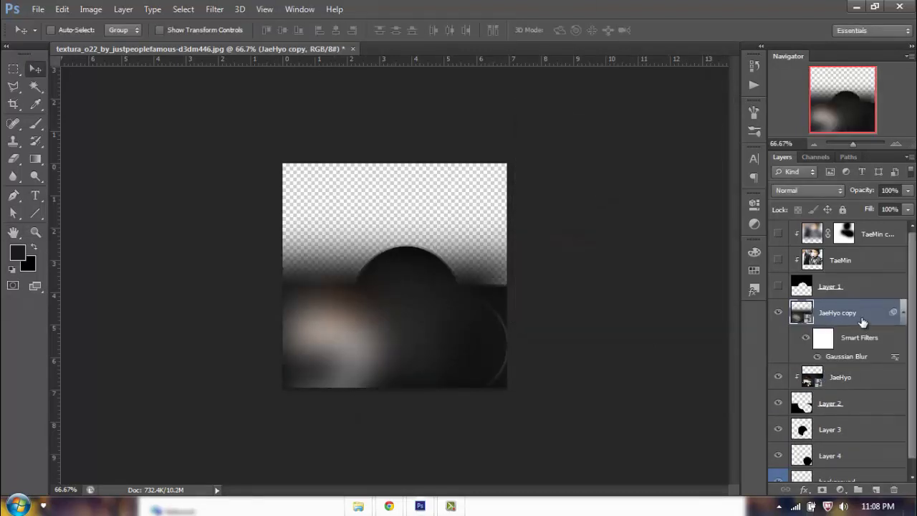
pyautogui.rightClick(867, 315)
pyautogui.click(665, 267)
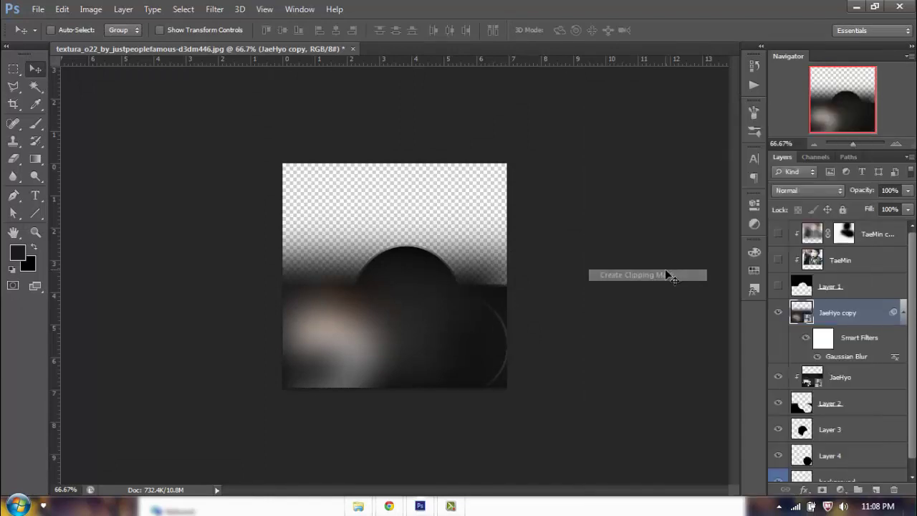
# Rasterize the blurred JaeHyo copy together with its smart filter.
pyautogui.click(833, 337)
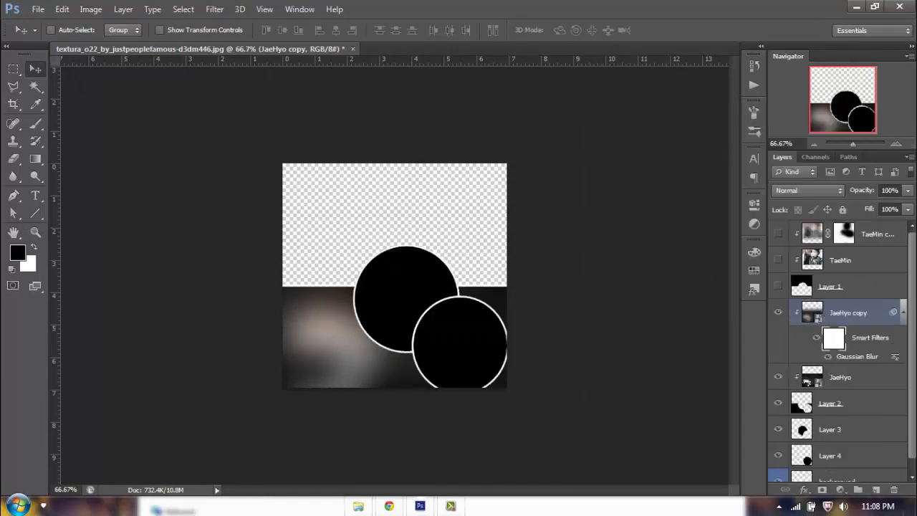
pyautogui.click(904, 312)
pyautogui.click(864, 324)
pyautogui.rightClick(868, 317)
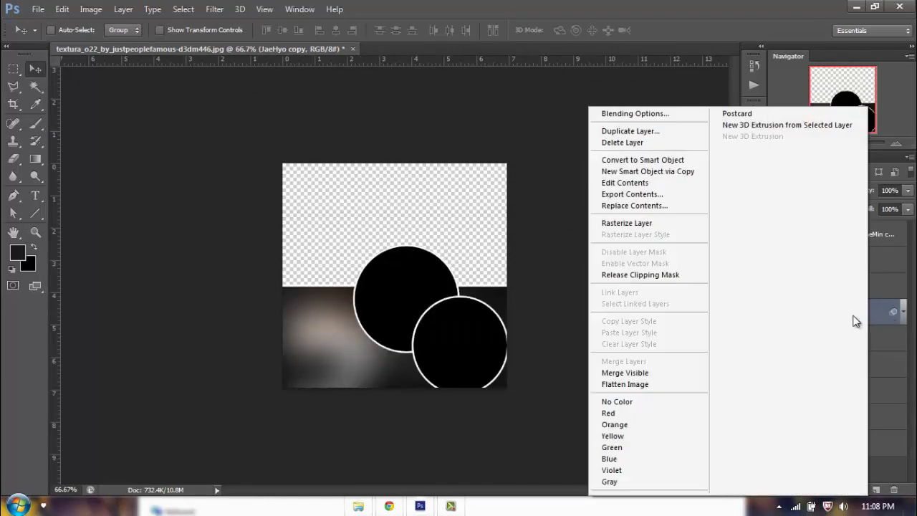
pyautogui.click(621, 223)
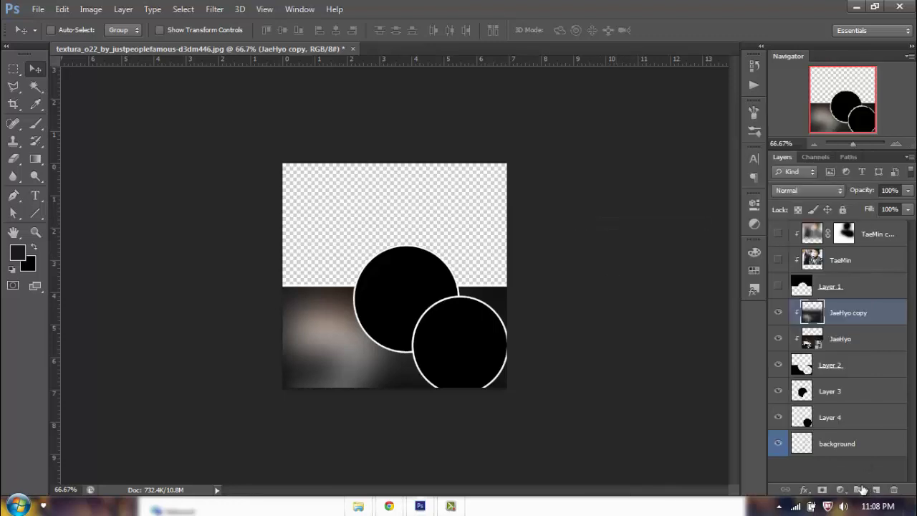
# Add a layer mask to the JaeHyo copy and brush the blur away from the face, hand and scarf.
pyautogui.click(822, 490)
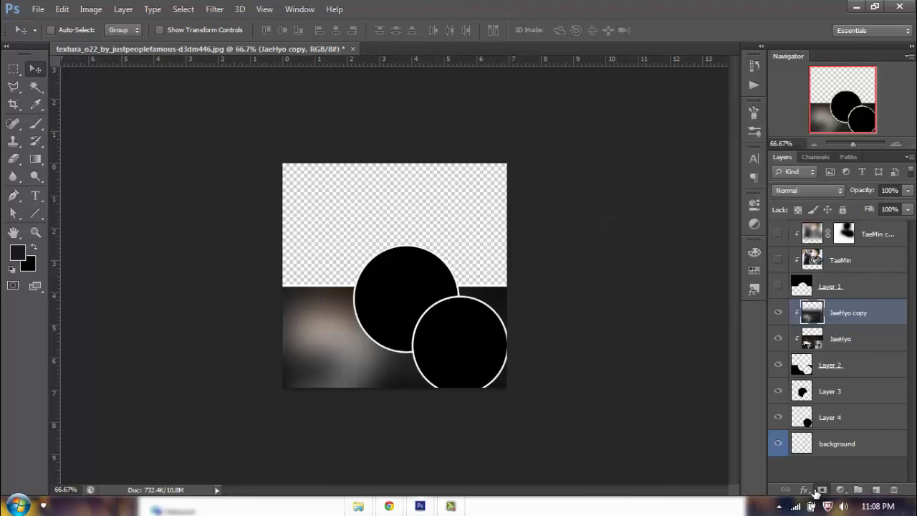
pyautogui.click(36, 124)
pyautogui.moveTo(336, 328)
pyautogui.mouseDown()
pyautogui.moveTo(315, 337)
pyautogui.moveTo(337, 318)
pyautogui.moveTo(354, 329)
pyautogui.moveTo(308, 368)
pyautogui.moveTo(351, 389)
pyautogui.moveTo(409, 348)
pyautogui.moveTo(401, 373)
pyautogui.mouseUp()
# Set the JaeHyo copy's fill to 75% and show Layer 1 and both TaeMin layers again.
pyautogui.click(890, 208)
pyautogui.write('7')
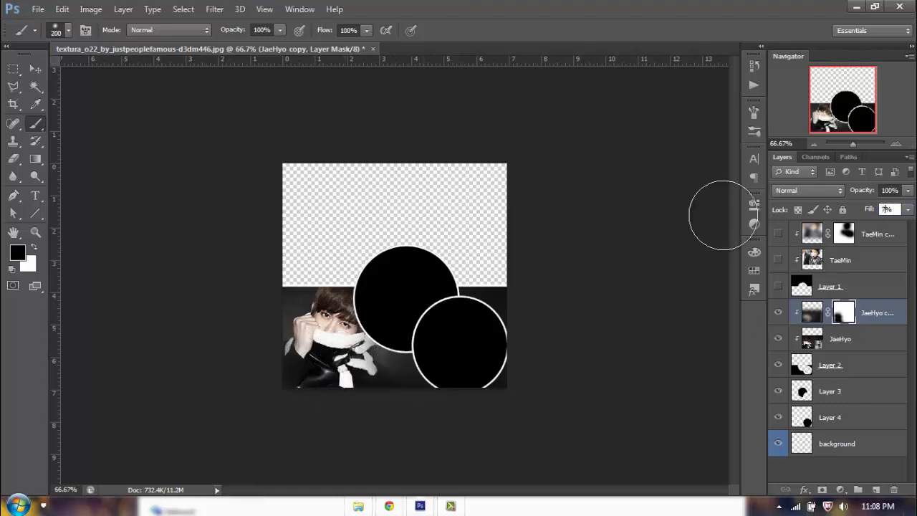
pyautogui.write('5')
pyautogui.press('Return')
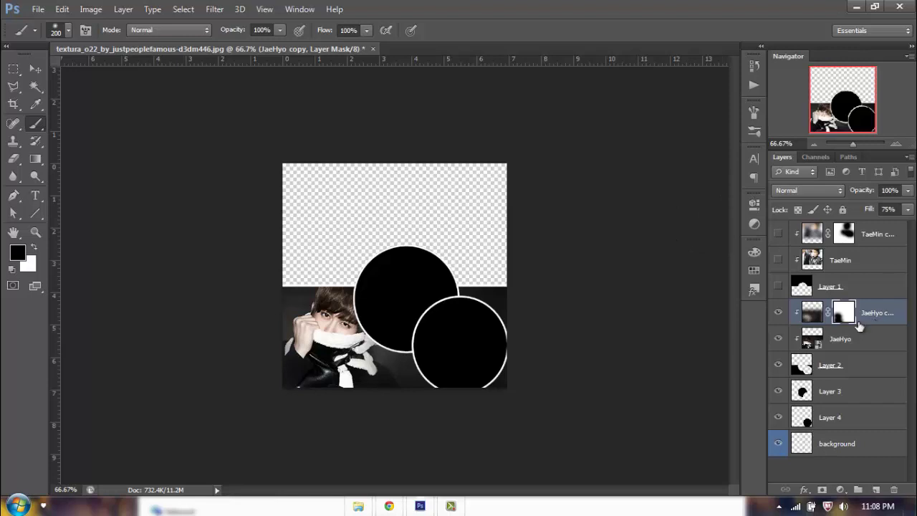
pyautogui.moveTo(778, 286); pyautogui.dragTo(773, 239)
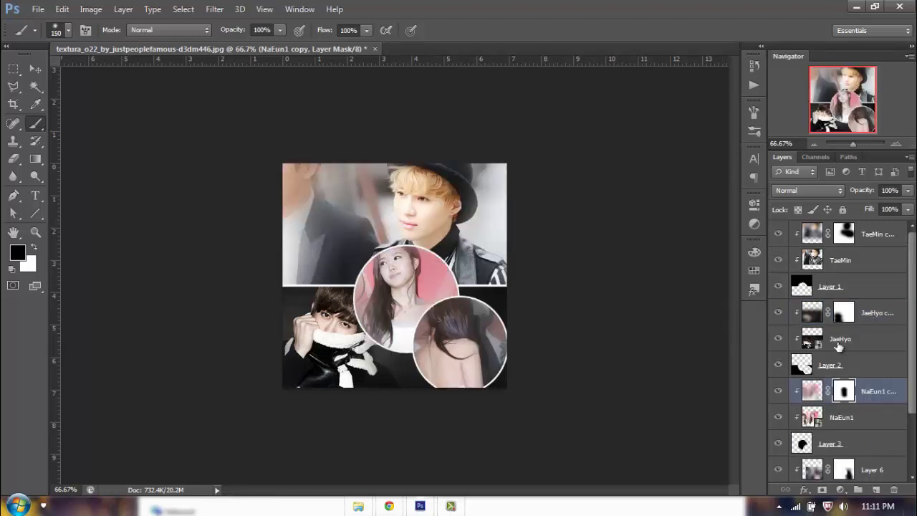
# Select the TaeMin copy layer and review the layer stack down to the background.
pyautogui.click(874, 243)
pyautogui.scroll(-3, 867, 358)
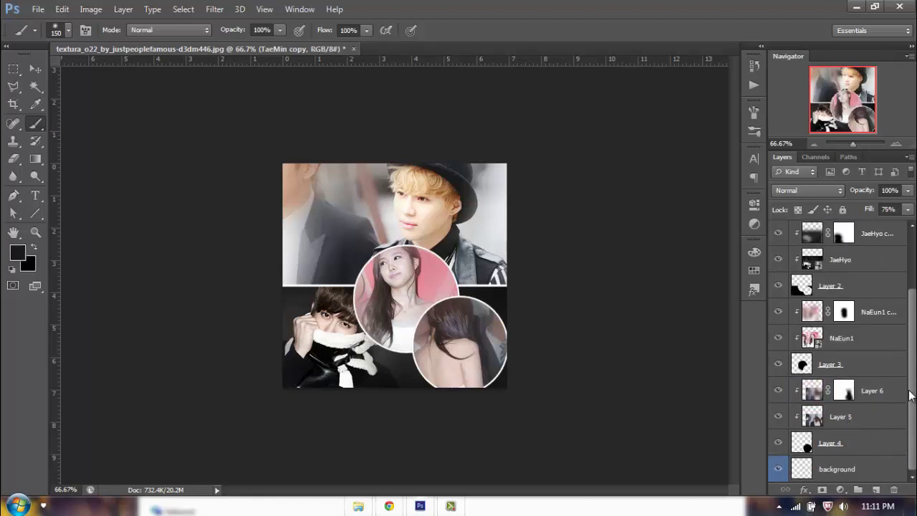
pyautogui.moveTo(913, 405); pyautogui.dragTo(911, 265)
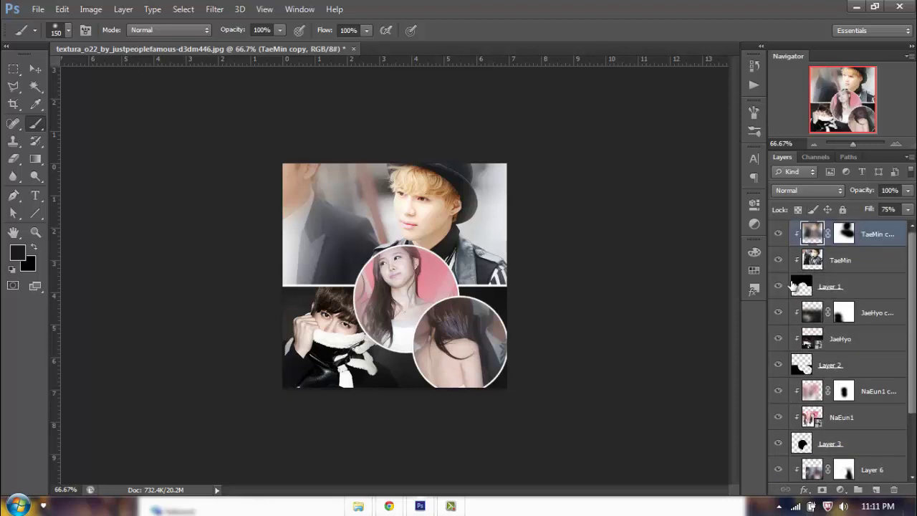
pyautogui.moveTo(912, 326); pyautogui.dragTo(915, 438)
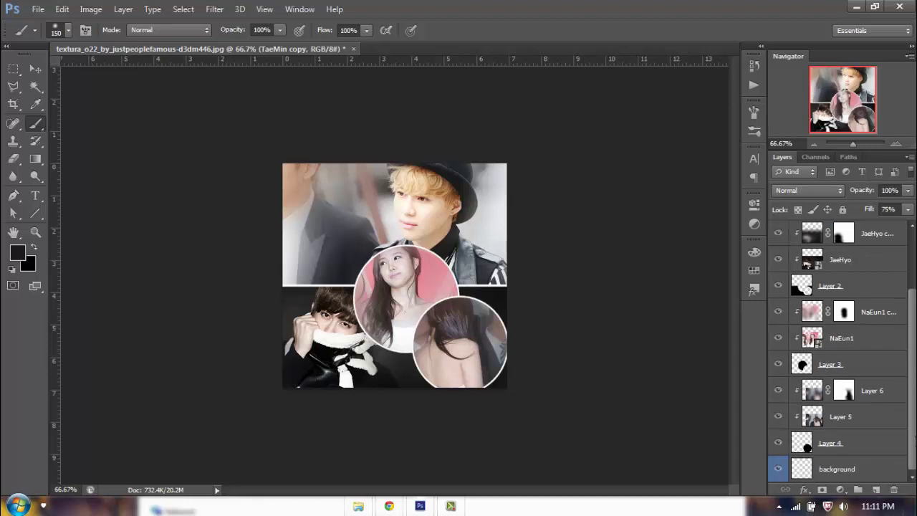
# Group all layers from the TaeMin copy down to the background layer and name the group "background poster".
pyautogui.keyDown('shift'); pyautogui.click(868, 475); pyautogui.keyUp('shift')
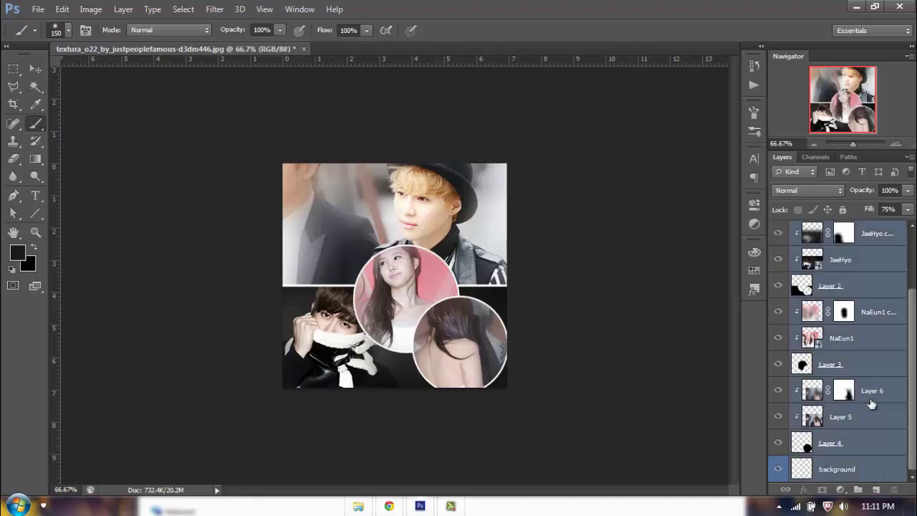
pyautogui.scroll(2, 852, 358)
pyautogui.scroll(-2, 846, 316)
pyautogui.scroll(3, 865, 288)
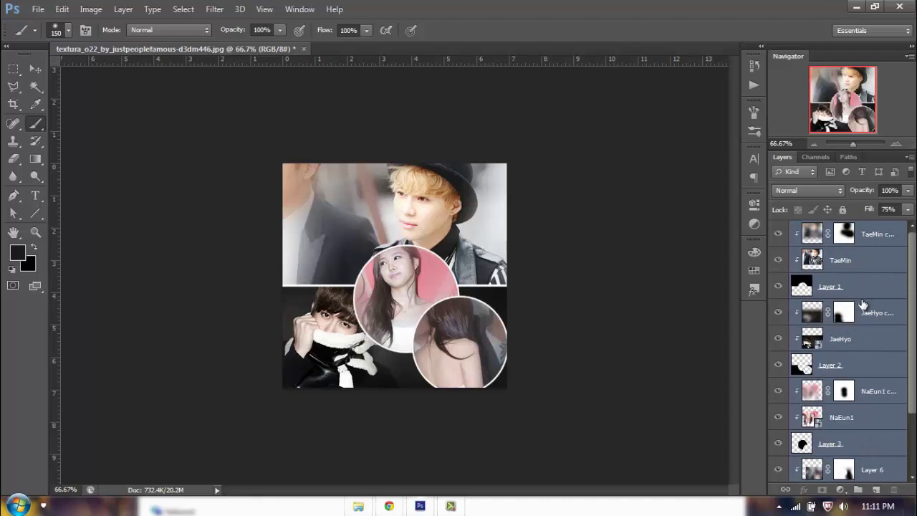
pyautogui.hotkey('ctrl', 'g')
pyautogui.doubleClick(829, 231)
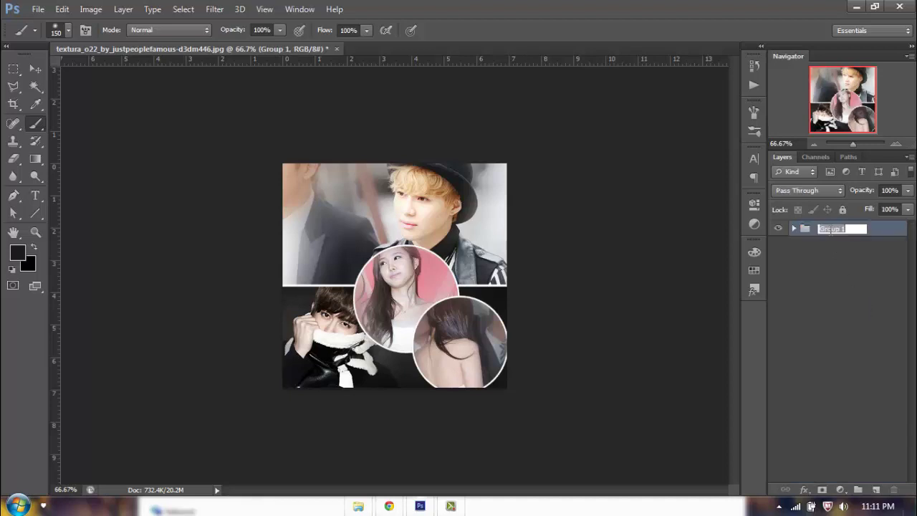
pyautogui.write('backg')
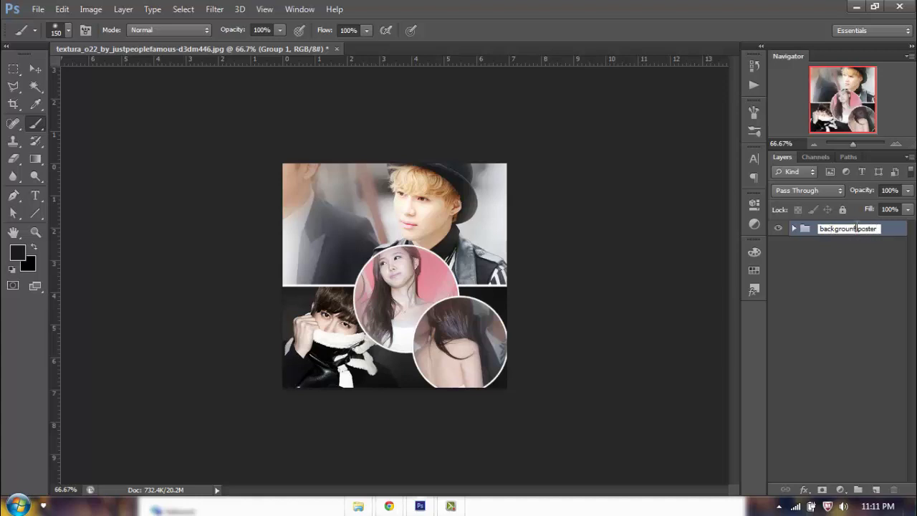
pyautogui.press('Return')
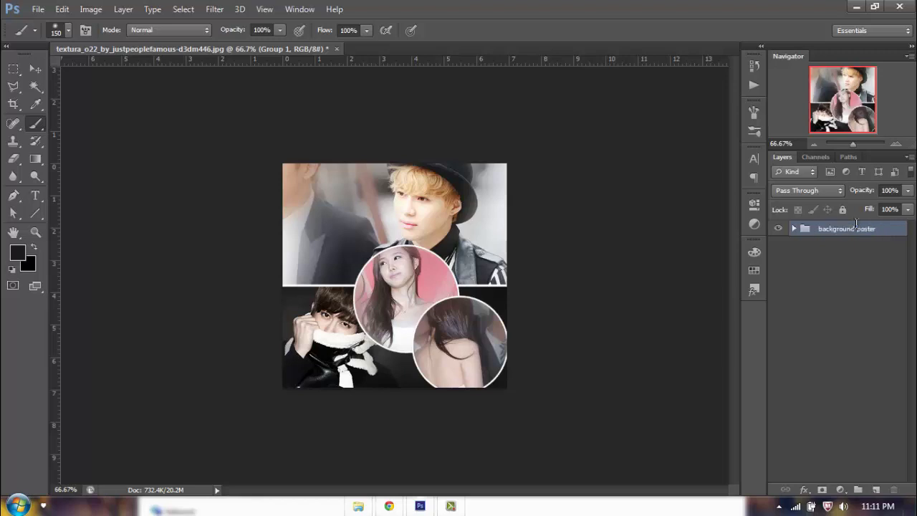
# Zoom the poster to 100%, open the by_nyvelvet-x (4) moon image and copy it into the poster as the uppermost layer.
pyautogui.click(36, 232)
pyautogui.click(292, 248)
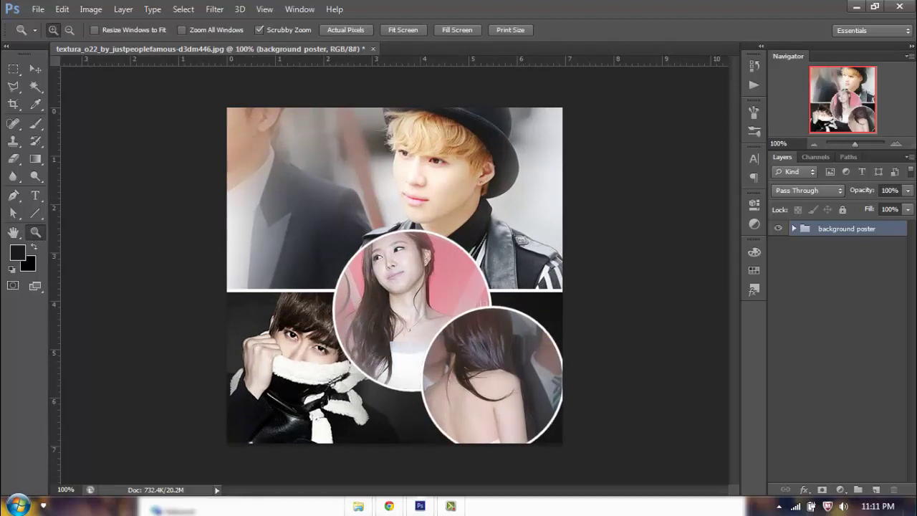
pyautogui.click(359, 505)
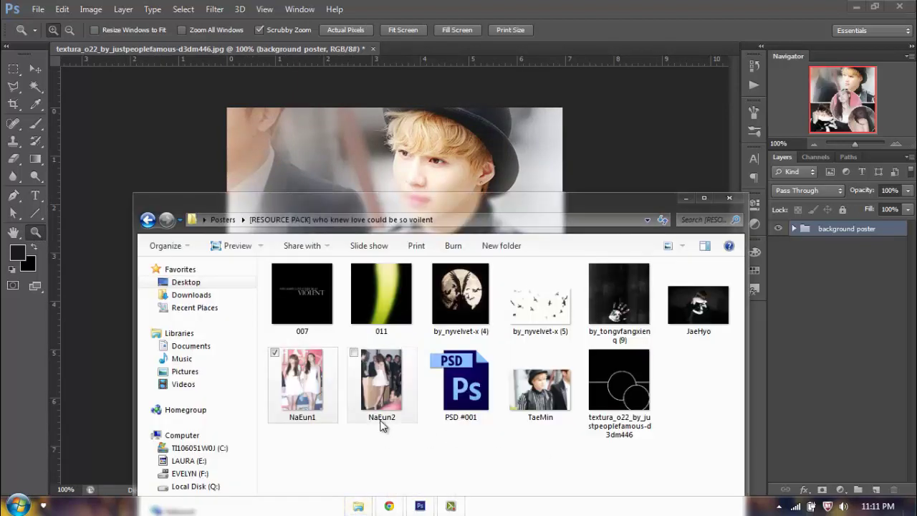
pyautogui.click(459, 290)
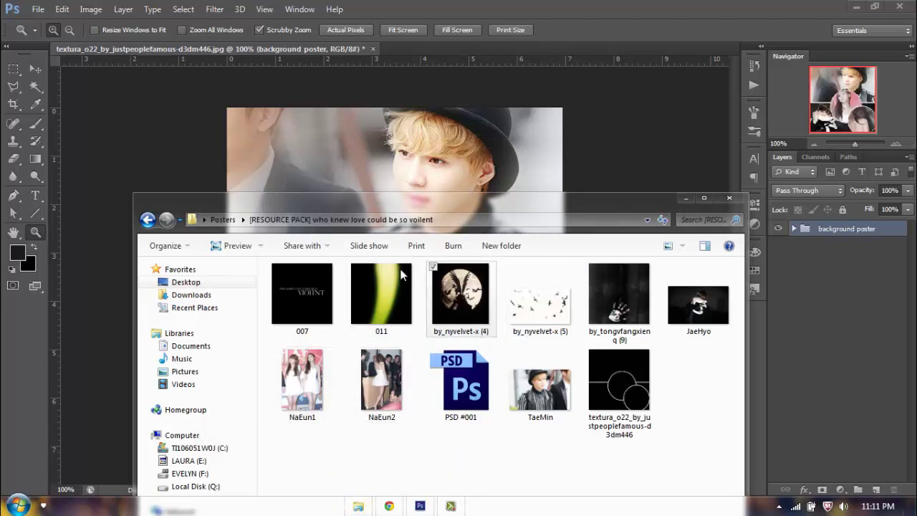
pyautogui.moveTo(434, 42)
pyautogui.mouseDown()
pyautogui.moveTo(436, 77)
pyautogui.moveTo(441, 52)
pyautogui.mouseUp()
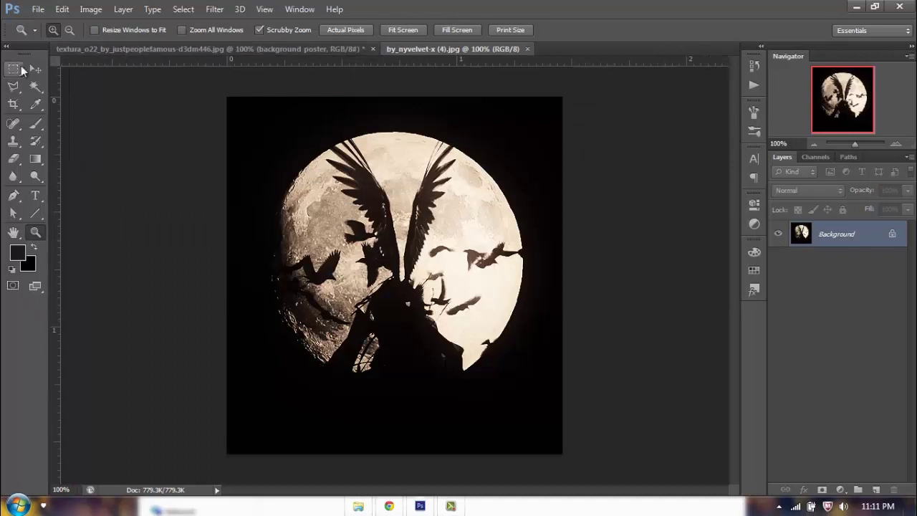
pyautogui.click(35, 69)
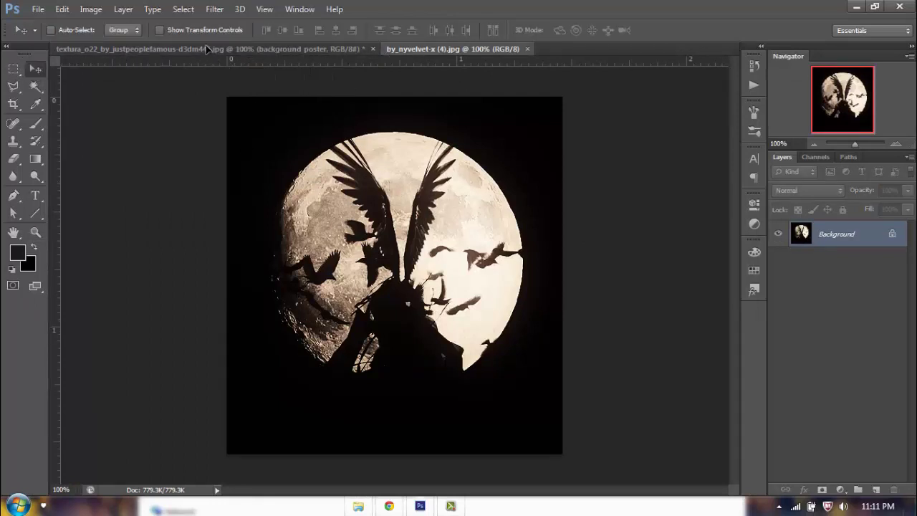
pyautogui.moveTo(207, 49); pyautogui.dragTo(373, 182)
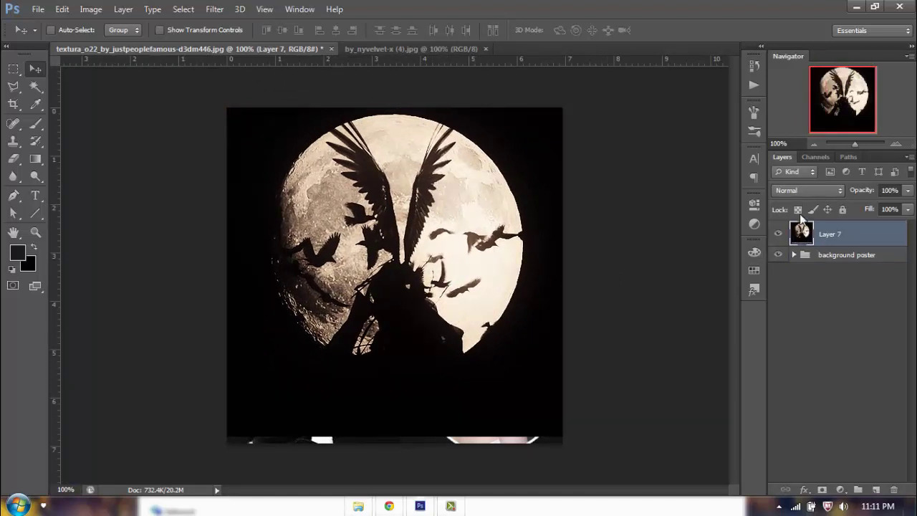
# Add a layer mask to the moon layer from the outline of Layer 1 in the background poster group.
pyautogui.click(795, 255)
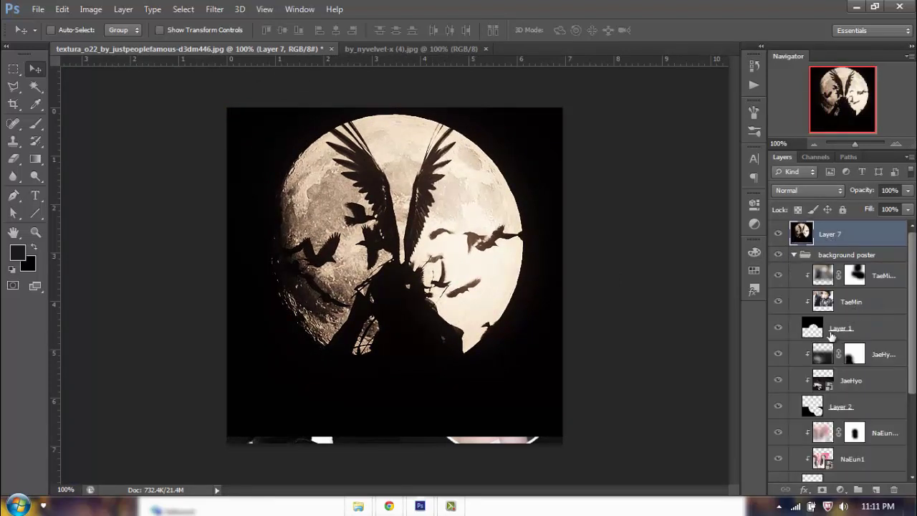
pyautogui.keyDown('ctrl'); pyautogui.click(822, 266); pyautogui.keyUp('ctrl')
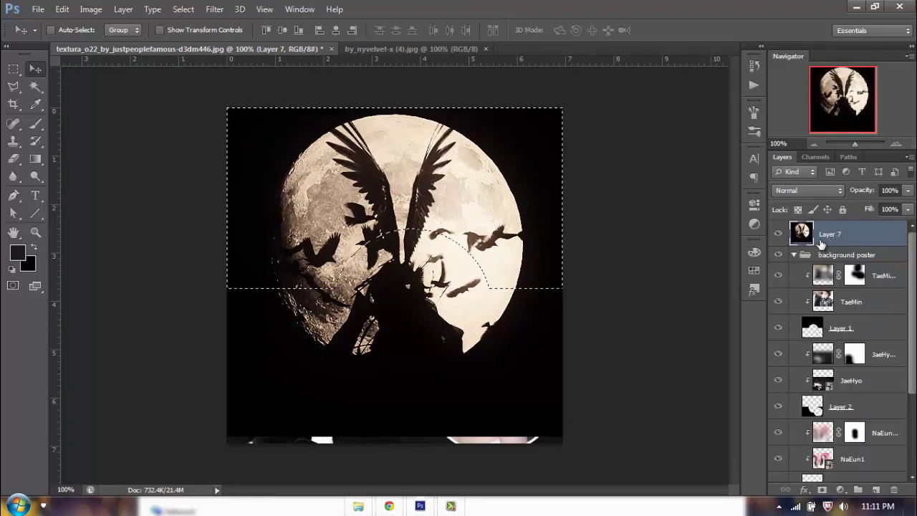
pyautogui.click(822, 490)
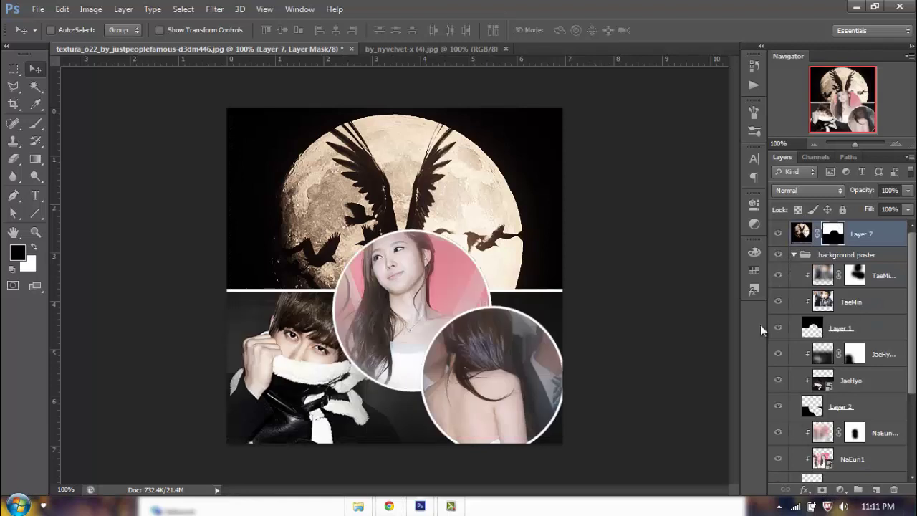
pyautogui.click(794, 256)
# Set the moon layer's blend mode to Screen, shift it and delete its layer mask without applying it.
pyautogui.click(796, 191)
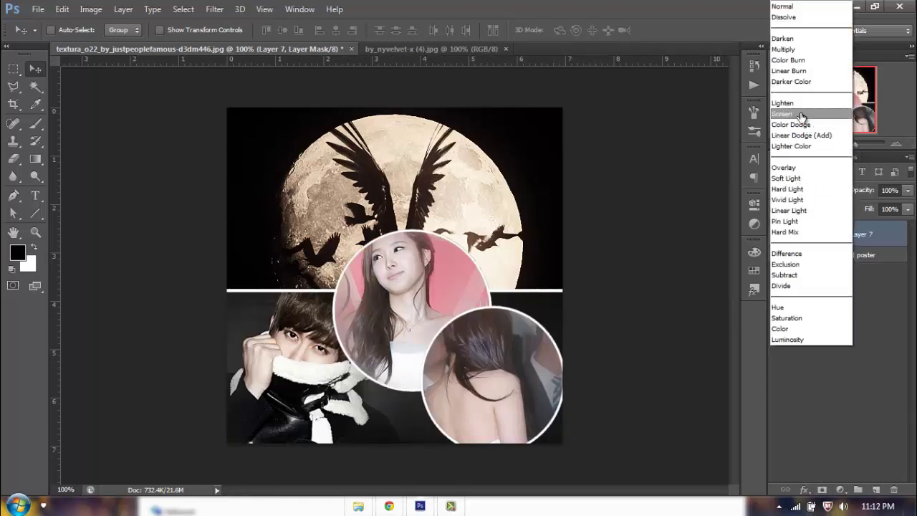
pyautogui.click(801, 115)
pyautogui.moveTo(430, 230); pyautogui.dragTo(363, 244)
pyautogui.moveTo(832, 235); pyautogui.dragTo(894, 489)
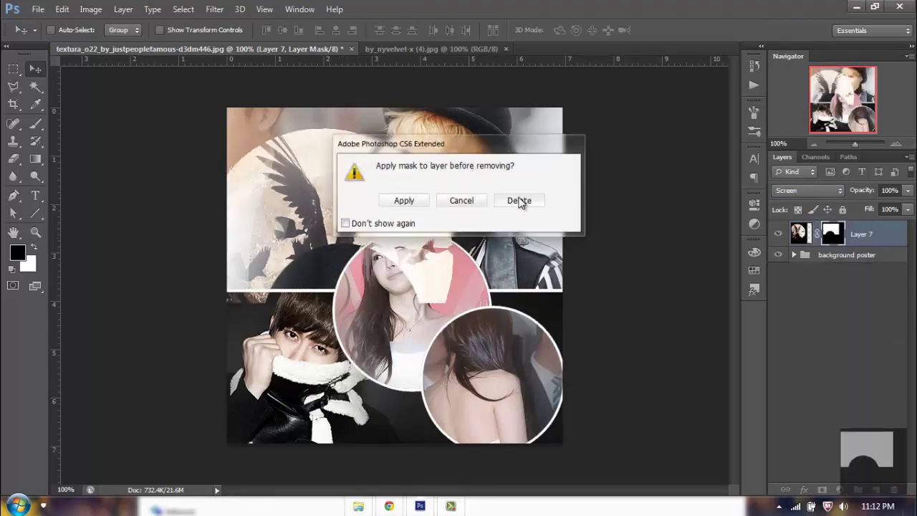
pyautogui.click(521, 203)
# Move the moon layer beside TaeMin's face, scale it proportionally to about 76% and rotate it about -1.7°.
pyautogui.moveTo(428, 180); pyautogui.dragTo(331, 222)
pyautogui.hotkey('ctrl', 't')
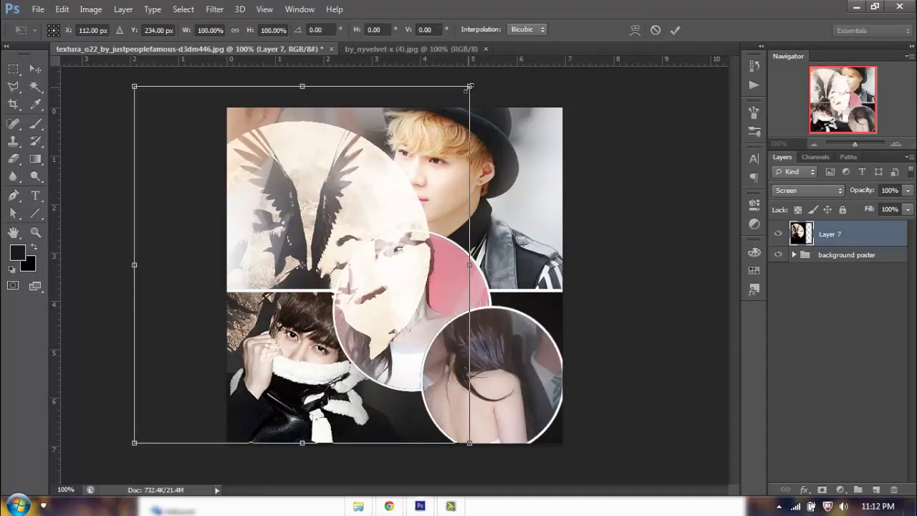
pyautogui.moveTo(469, 86); pyautogui.dragTo(411, 147)
pyautogui.moveTo(333, 243); pyautogui.dragTo(394, 192)
pyautogui.click(235, 30)
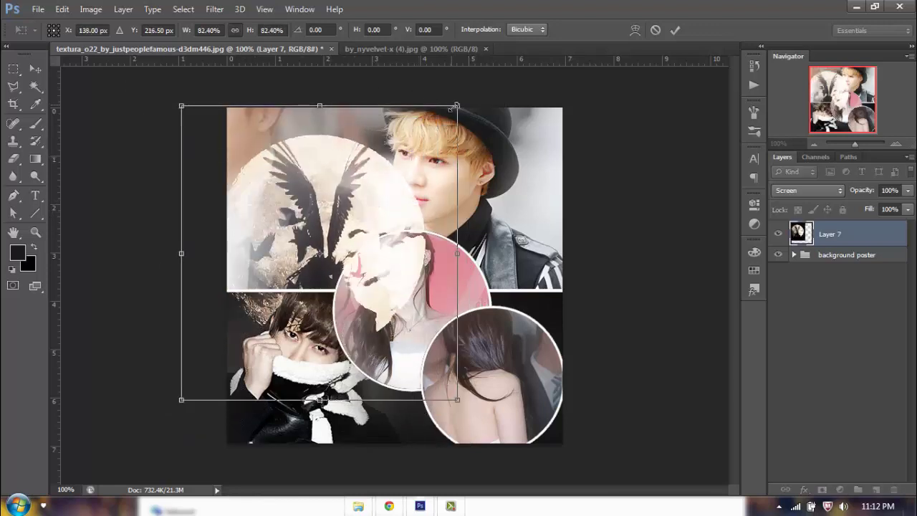
pyautogui.moveTo(453, 112); pyautogui.dragTo(444, 133)
pyautogui.moveTo(370, 197); pyautogui.dragTo(373, 187)
pyautogui.moveTo(484, 153); pyautogui.dragTo(482, 148)
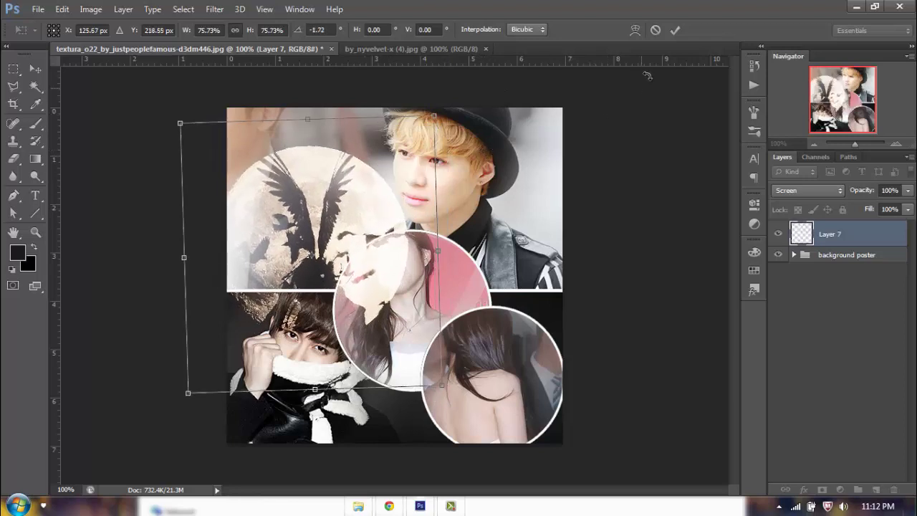
pyautogui.click(675, 30)
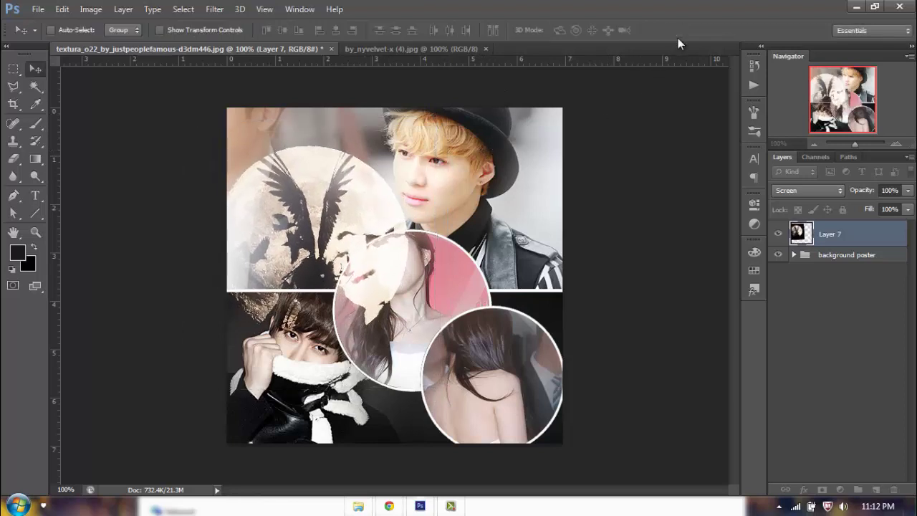
# Load Layer 1's outline as a selection and mask the moon layer to reveal only that selection.
pyautogui.click(793, 254)
pyautogui.keyDown('ctrl'); pyautogui.click(816, 330); pyautogui.keyUp('ctrl')
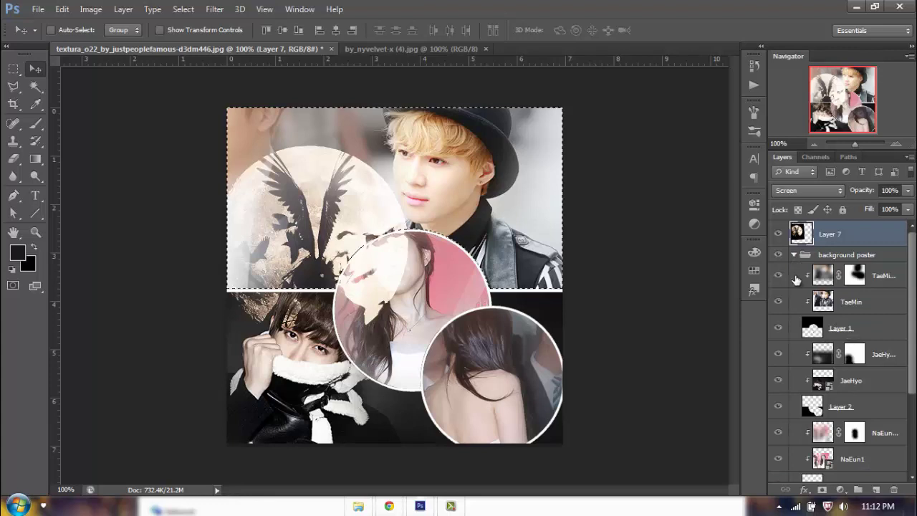
pyautogui.click(794, 254)
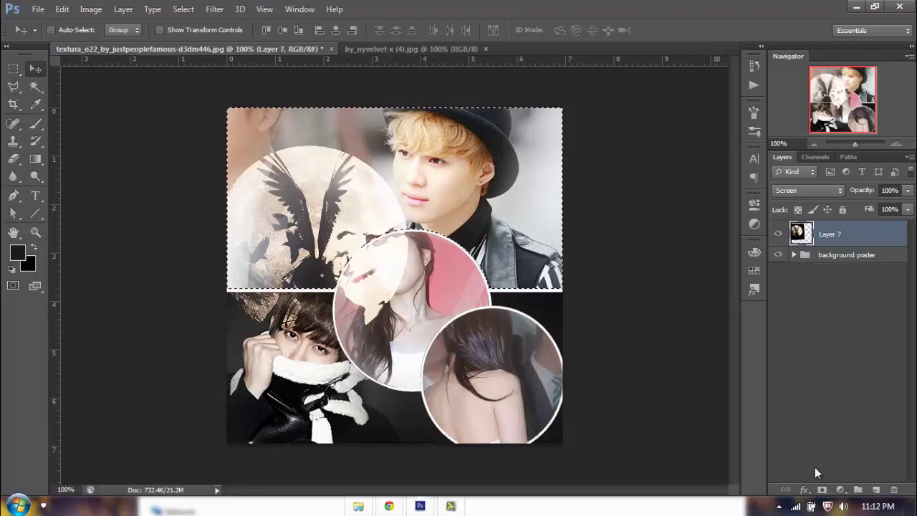
pyautogui.click(123, 8)
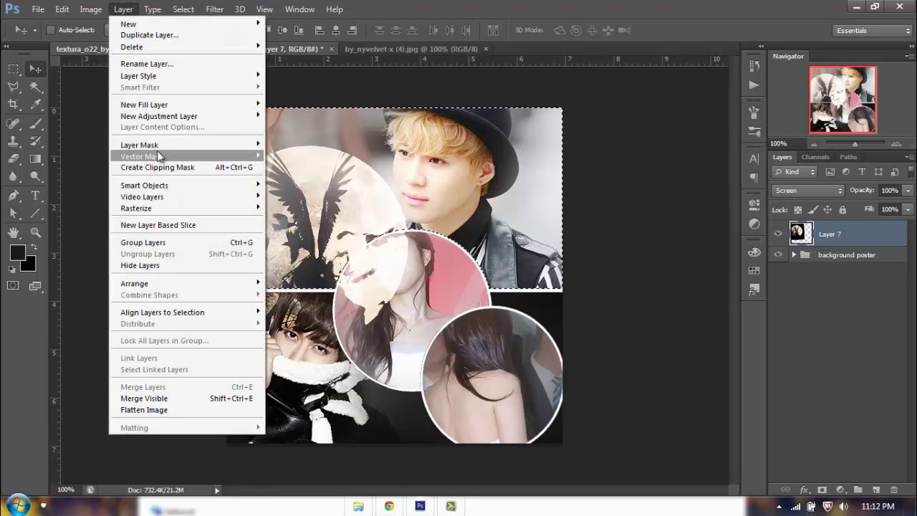
pyautogui.moveTo(156, 147)
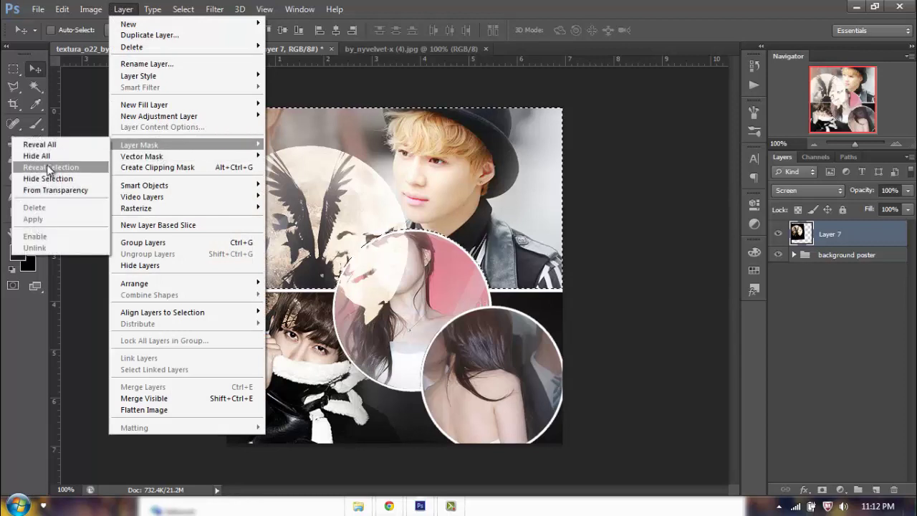
pyautogui.click(46, 167)
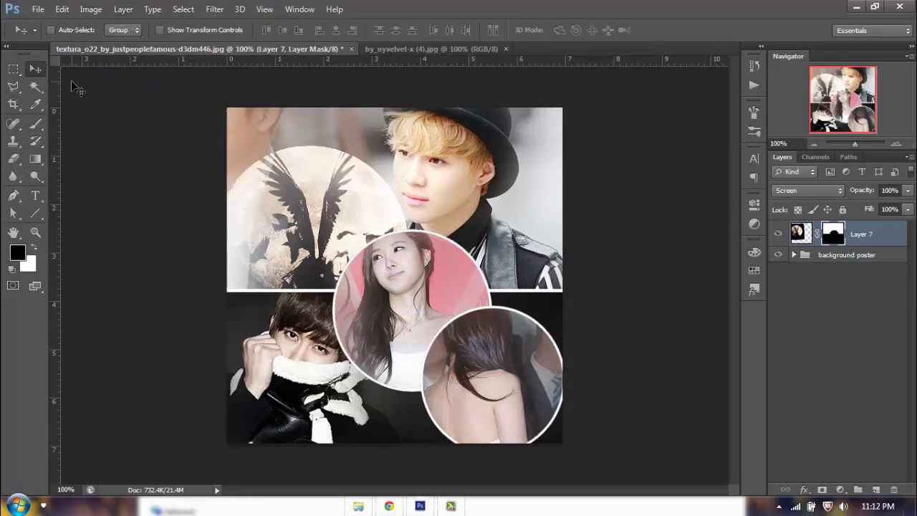
# Set the moon layer's fill to 76% and close the by_nyvelvet-x (4) document.
pyautogui.click(906, 210)
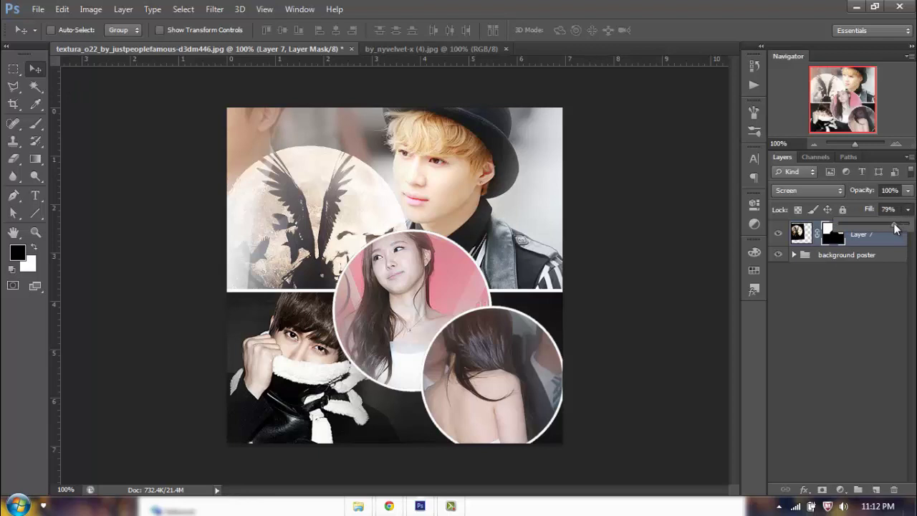
pyautogui.moveTo(895, 228); pyautogui.dragTo(893, 227)
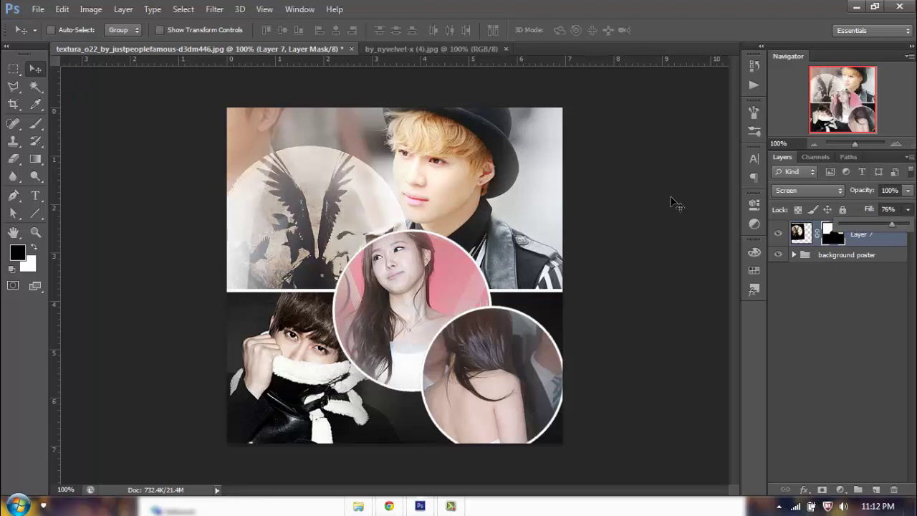
pyautogui.click(506, 49)
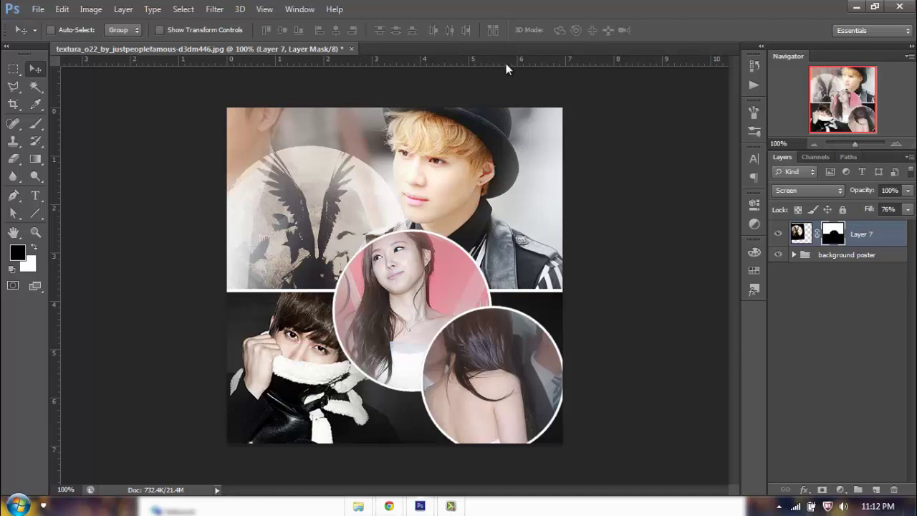
# Open the by_tongvfangxienq (9) handprint texture and copy it into the poster so it covers the whole canvas.
pyautogui.click(354, 505)
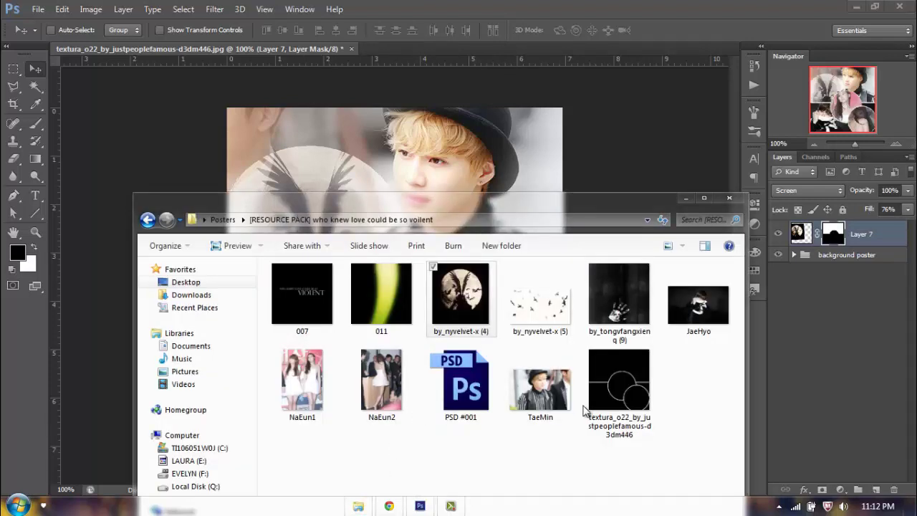
pyautogui.click(649, 285)
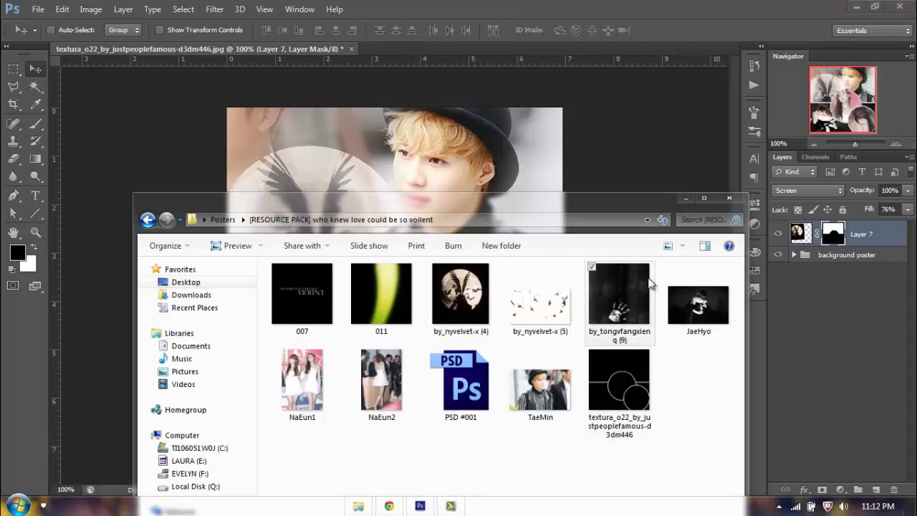
pyautogui.moveTo(636, 315); pyautogui.dragTo(501, 76)
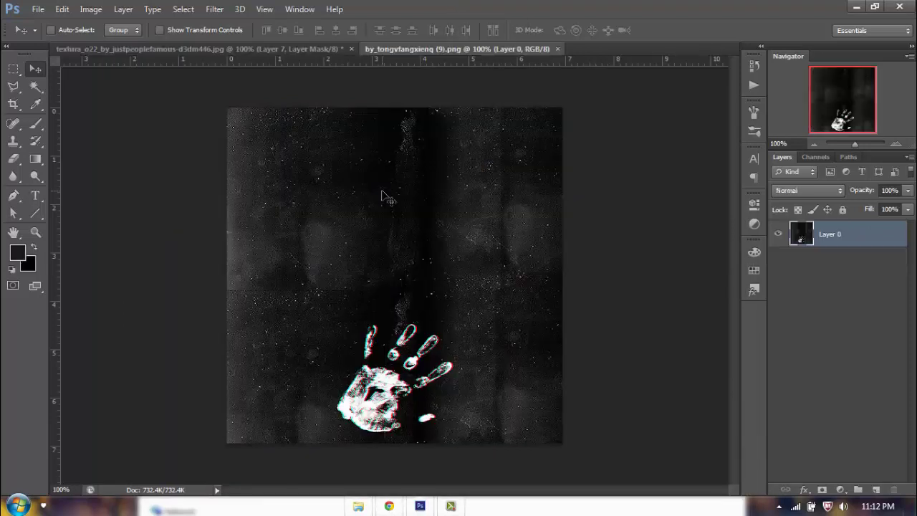
pyautogui.moveTo(387, 199); pyautogui.dragTo(444, 294)
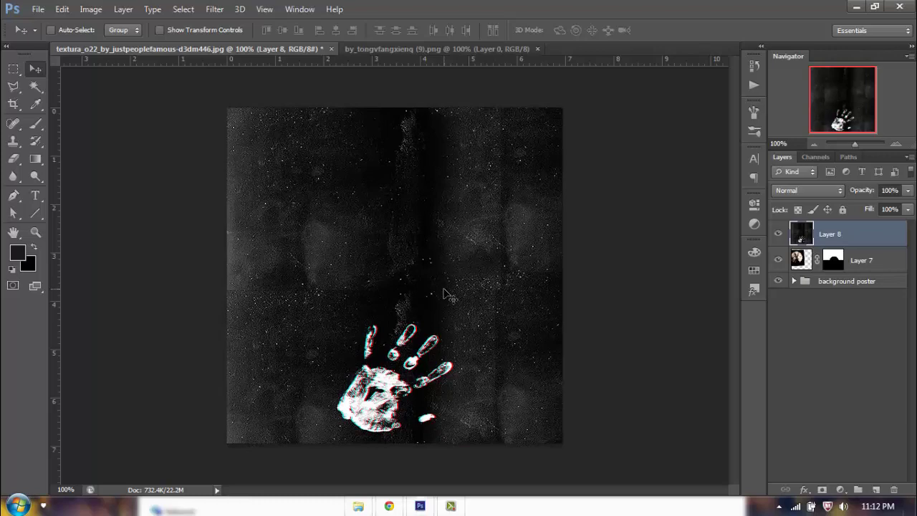
# Try Screen blending on the handprint texture layer and set its blend mode to Lighten.
pyautogui.click(788, 190)
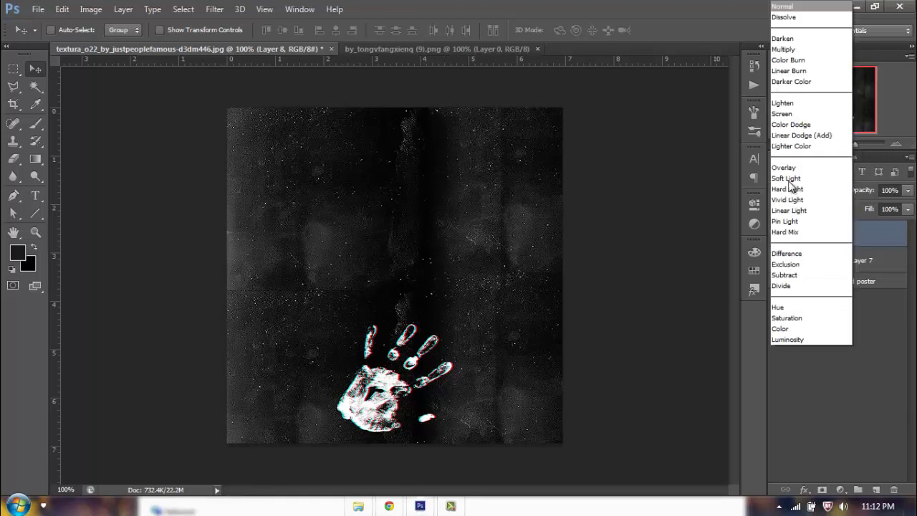
pyautogui.click(786, 114)
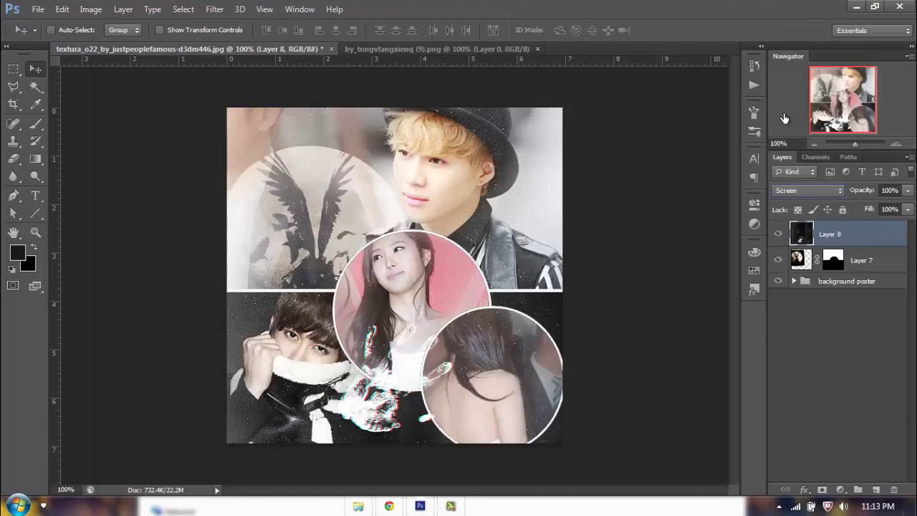
pyautogui.press('Up')
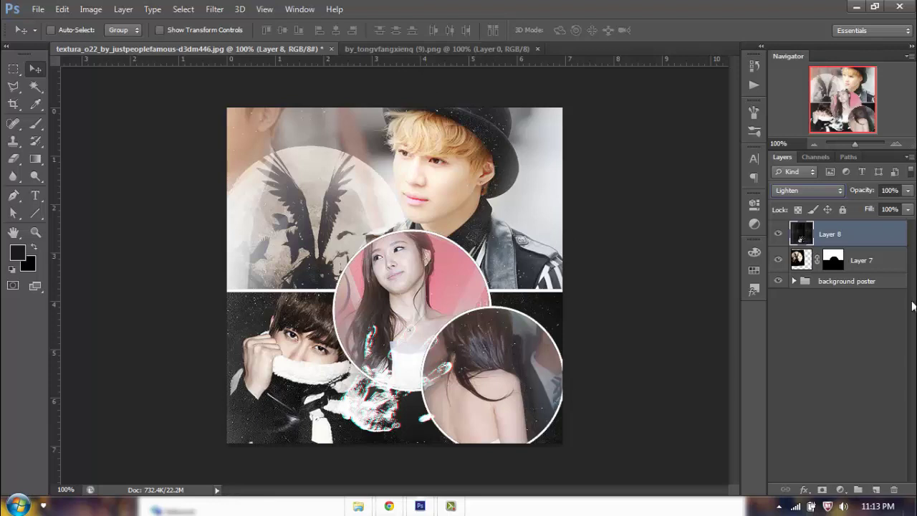
# Add a mask to the handprint layer, fade the texture over the photos with a 50% black brush, and restore brush opacity to 100%.
pyautogui.click(820, 490)
pyautogui.press('d')
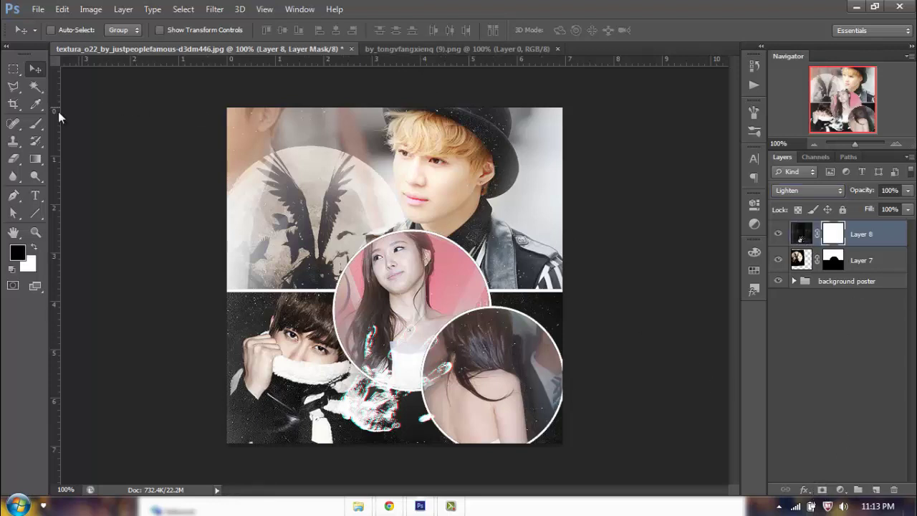
pyautogui.press('b')
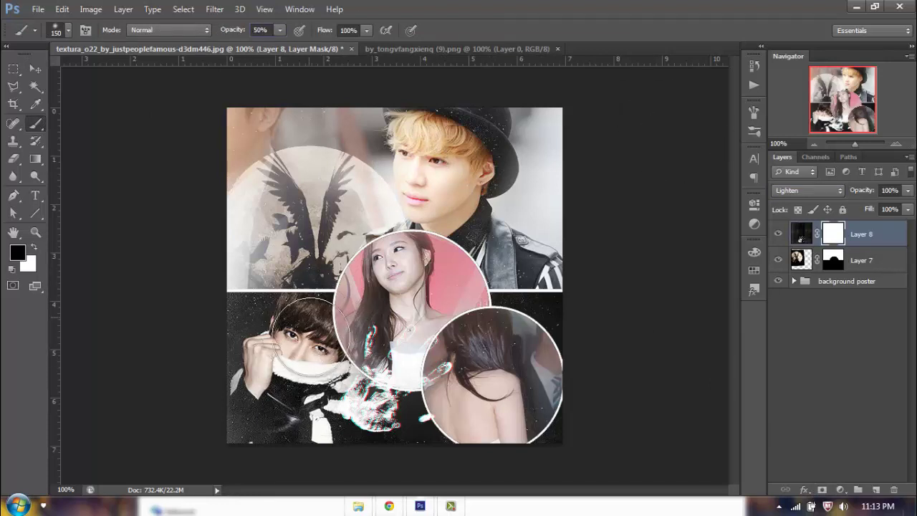
pyautogui.moveTo(276, 429)
pyautogui.mouseDown()
pyautogui.moveTo(266, 405)
pyautogui.moveTo(295, 451)
pyautogui.moveTo(292, 389)
pyautogui.moveTo(367, 266)
pyautogui.moveTo(358, 328)
pyautogui.moveTo(476, 352)
pyautogui.mouseUp()
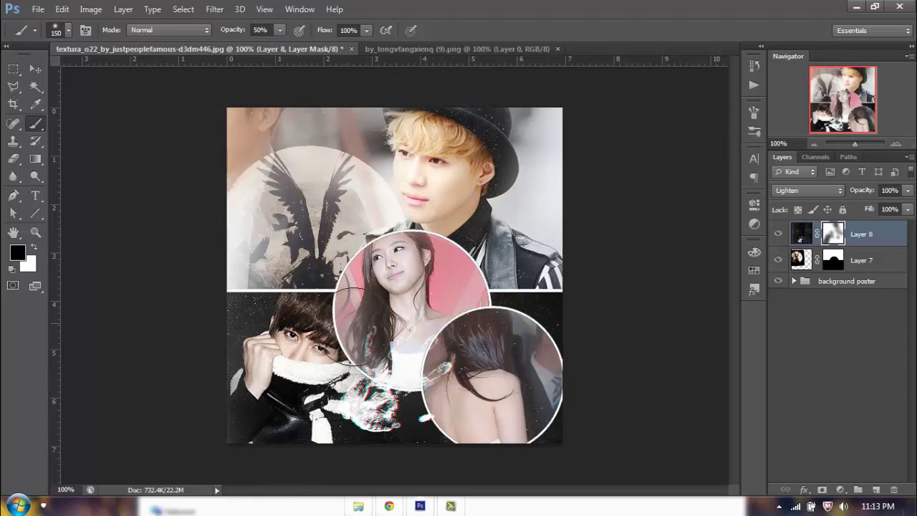
pyautogui.moveTo(410, 349); pyautogui.dragTo(481, 353)
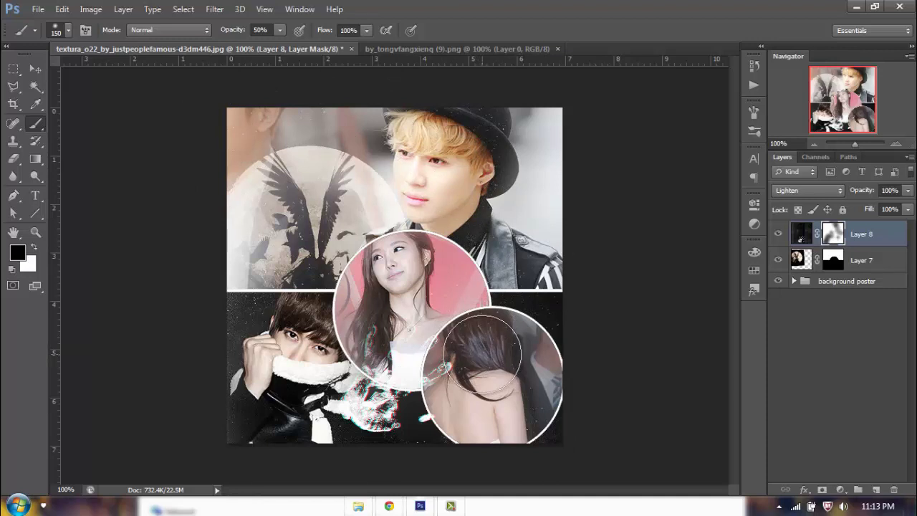
pyautogui.press('x')
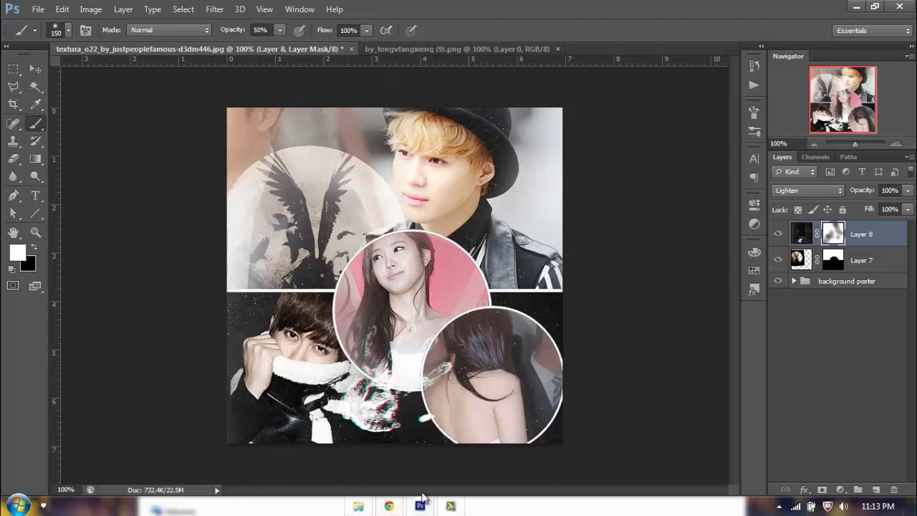
pyautogui.moveTo(229, 33); pyautogui.dragTo(267, 33)
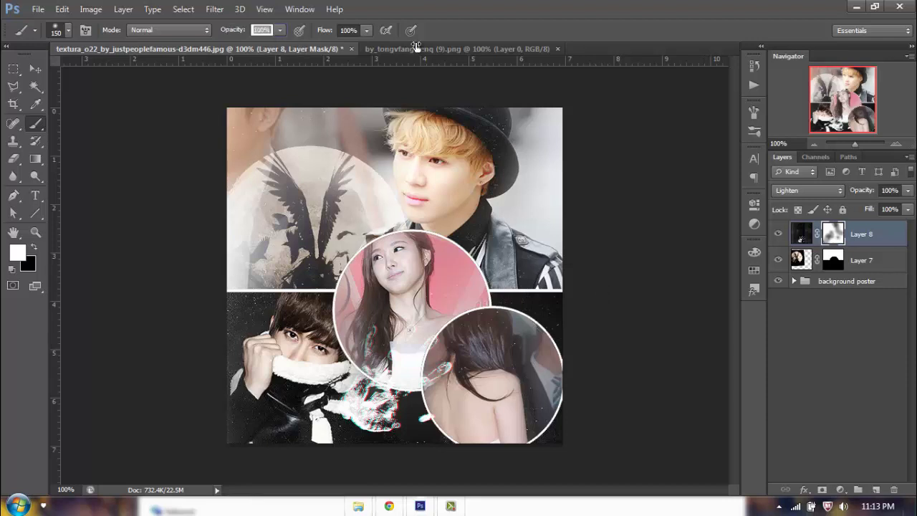
# Place the by_nyvelvet-x (5) birds image from the resource pack across the poster and set its blend mode to Multiply.
pyautogui.click(358, 506)
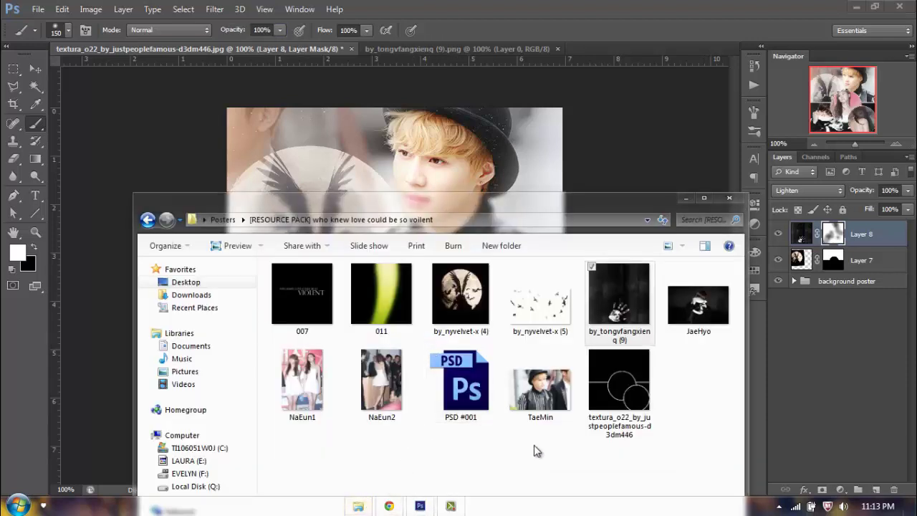
pyautogui.click(552, 313)
pyautogui.moveTo(502, 192); pyautogui.dragTo(437, 110)
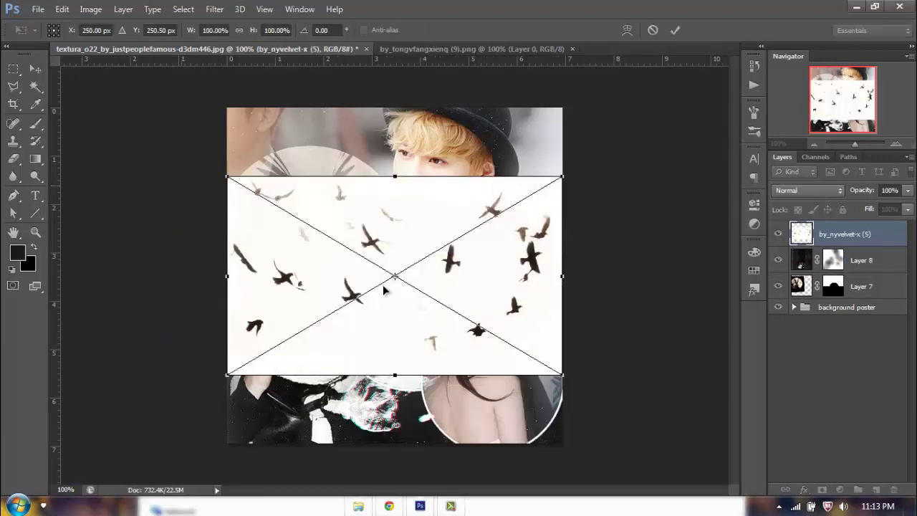
pyautogui.click(676, 29)
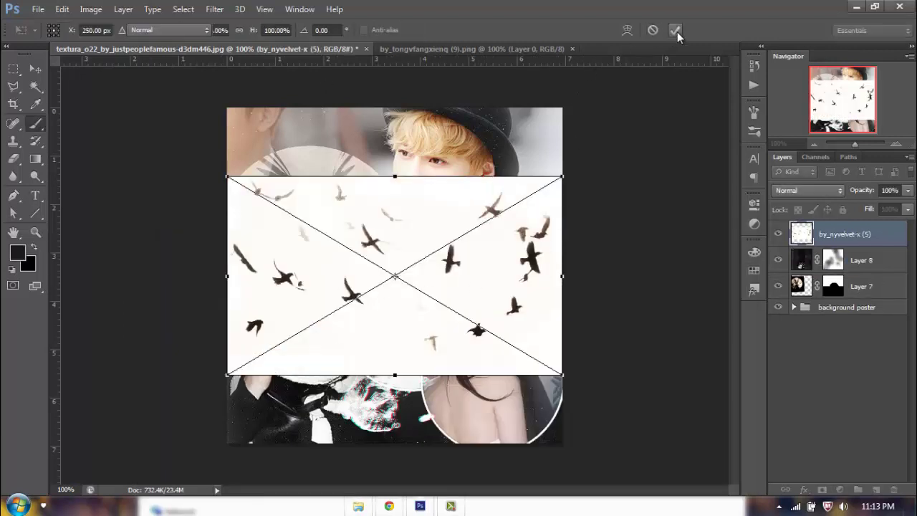
pyautogui.click(804, 189)
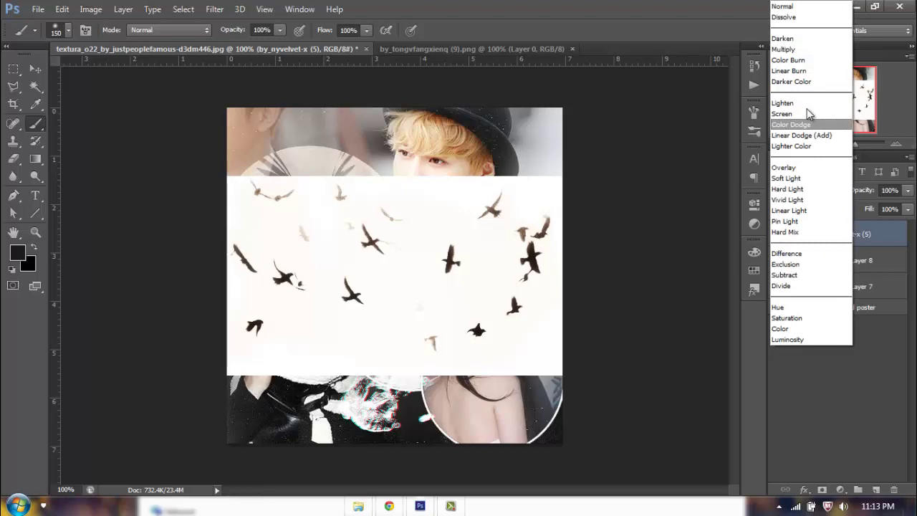
pyautogui.click(807, 57)
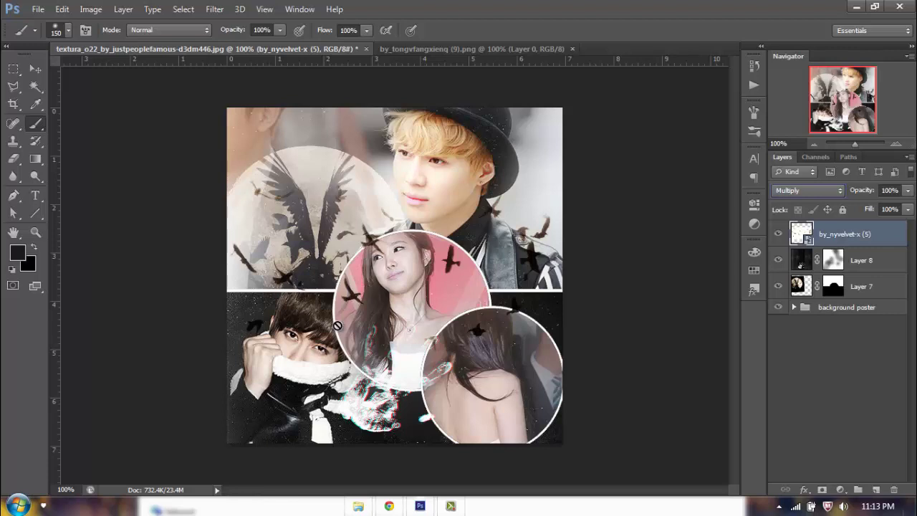
# Place the 011 light-streak texture from the resource pack, shifted right to X 321 px, and rasterize its layer.
pyautogui.click(358, 506)
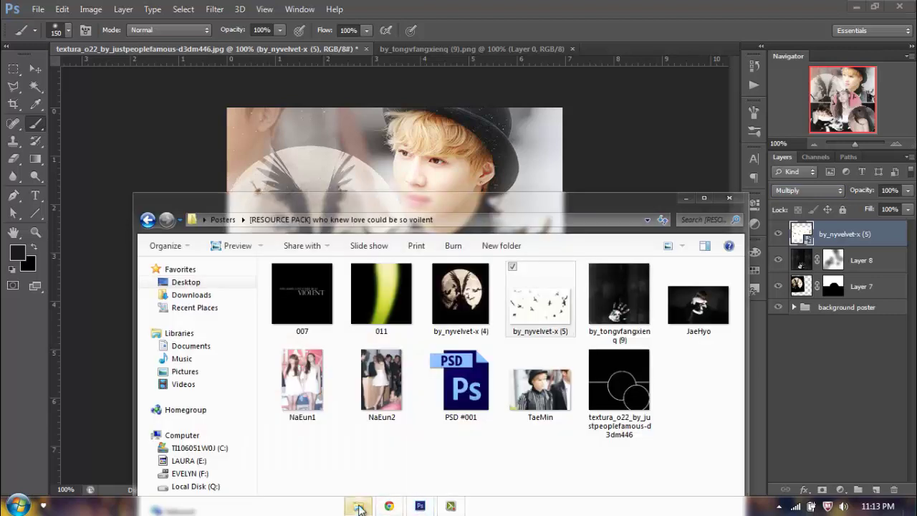
pyautogui.moveTo(376, 291); pyautogui.dragTo(563, 124)
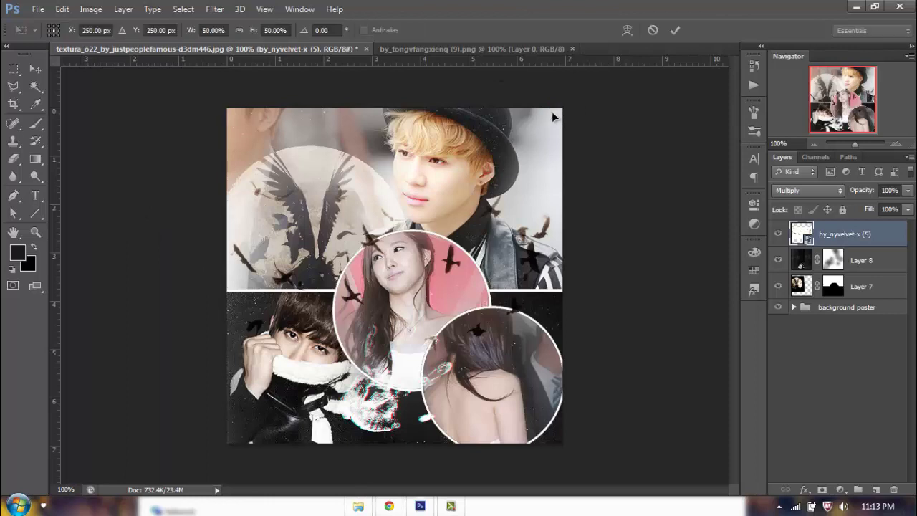
pyautogui.moveTo(460, 236); pyautogui.dragTo(511, 228)
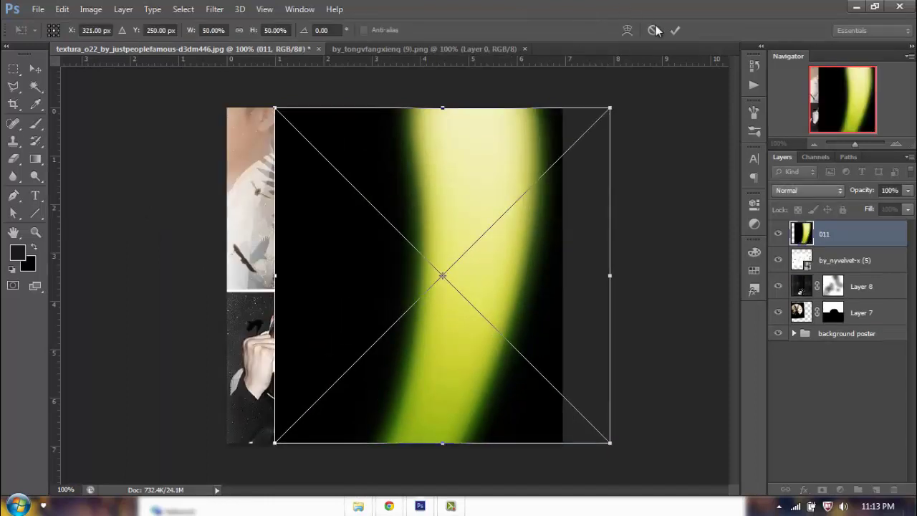
pyautogui.click(673, 32)
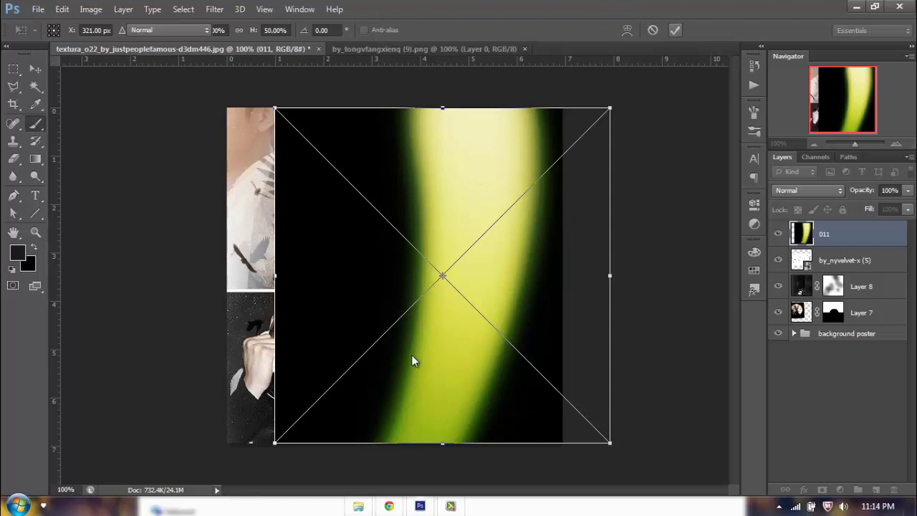
pyautogui.click(95, 11)
pyautogui.moveTo(115, 42)
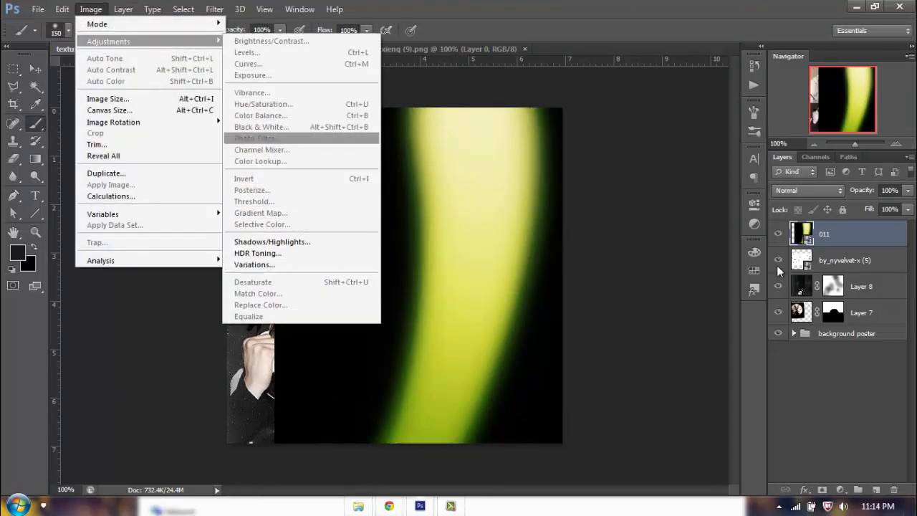
pyautogui.rightClick(841, 238)
pyautogui.click(644, 230)
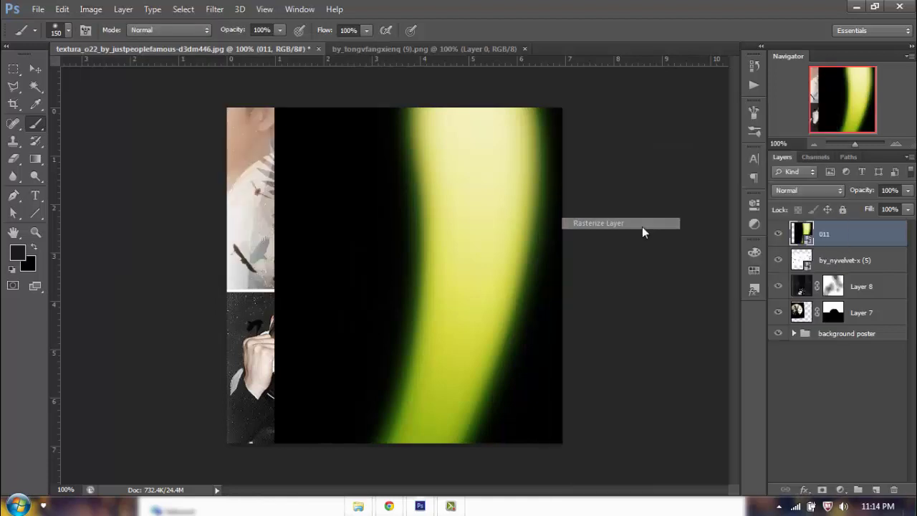
# Apply the More Red variation once to the midtones of the 011 texture layer.
pyautogui.click(90, 9)
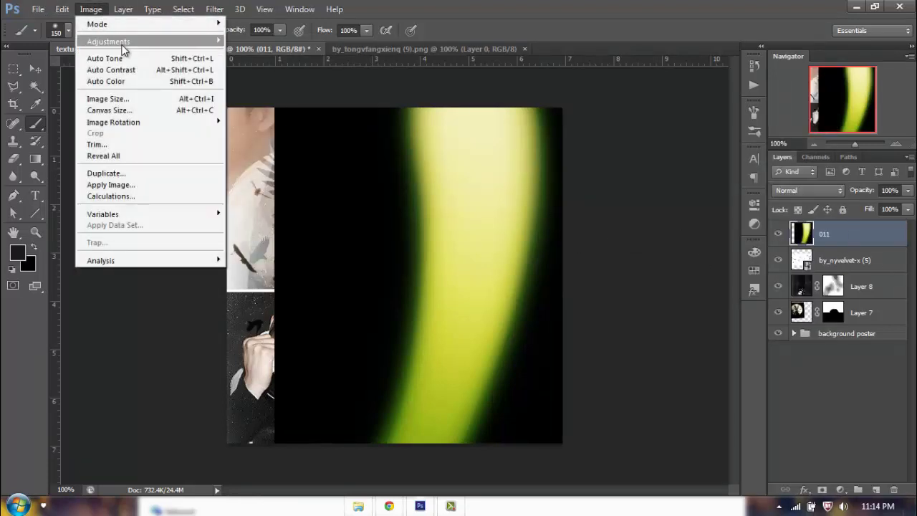
pyautogui.moveTo(122, 43)
pyautogui.click(293, 264)
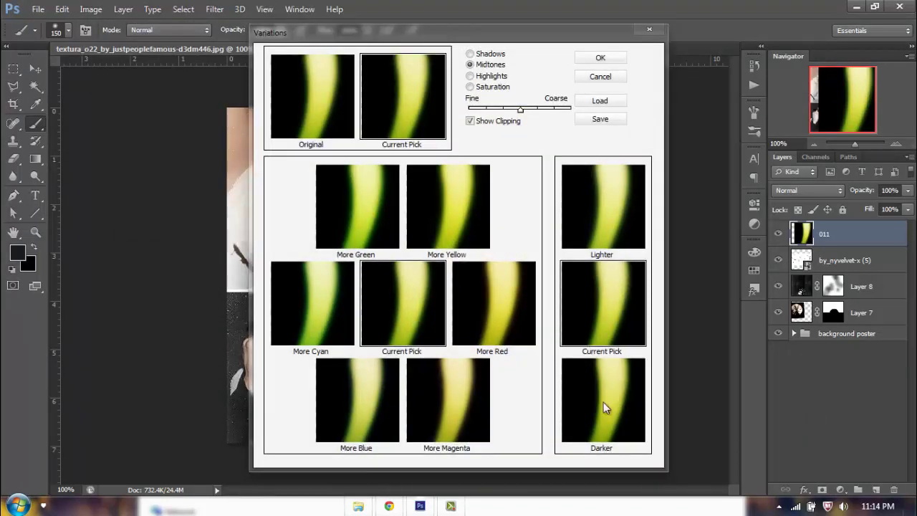
pyautogui.click(497, 315)
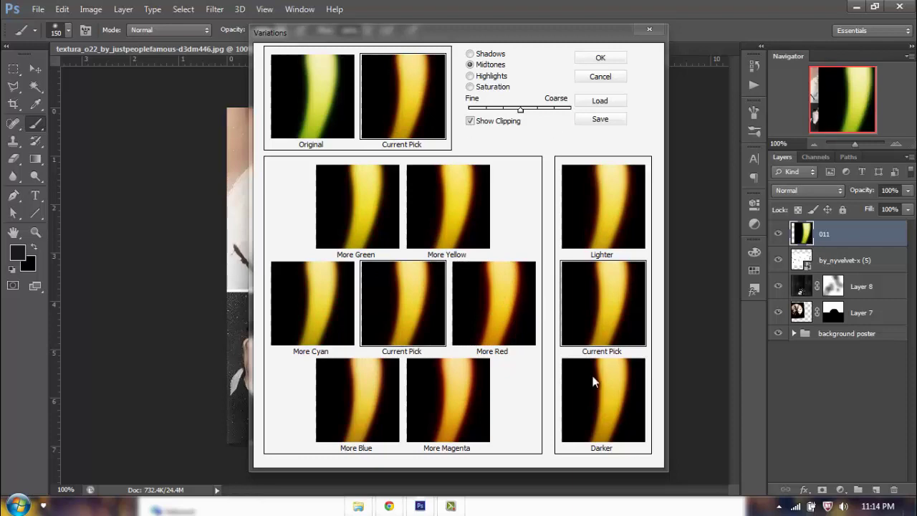
pyautogui.click(602, 58)
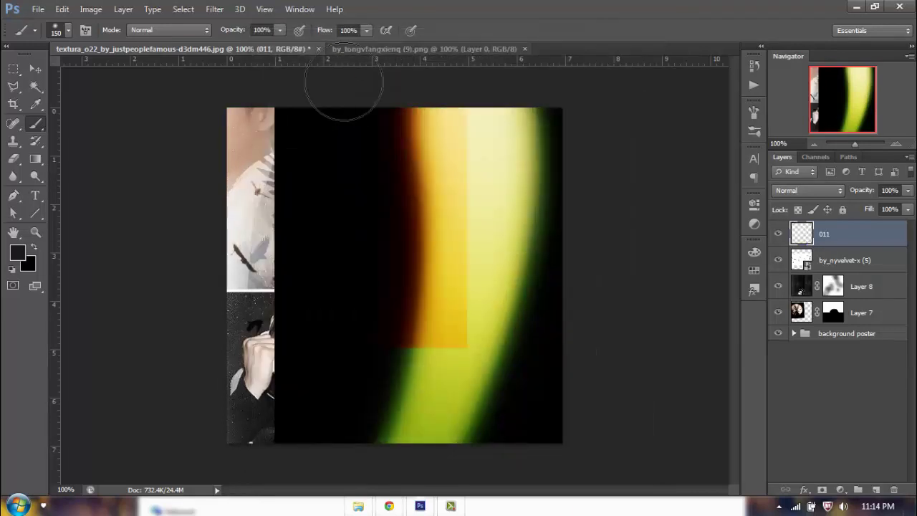
# Shift the 011 texture's hue to -98 with Hue/Saturation, keeping saturation and lightness at 0.
pyautogui.click(100, 9)
pyautogui.moveTo(112, 41)
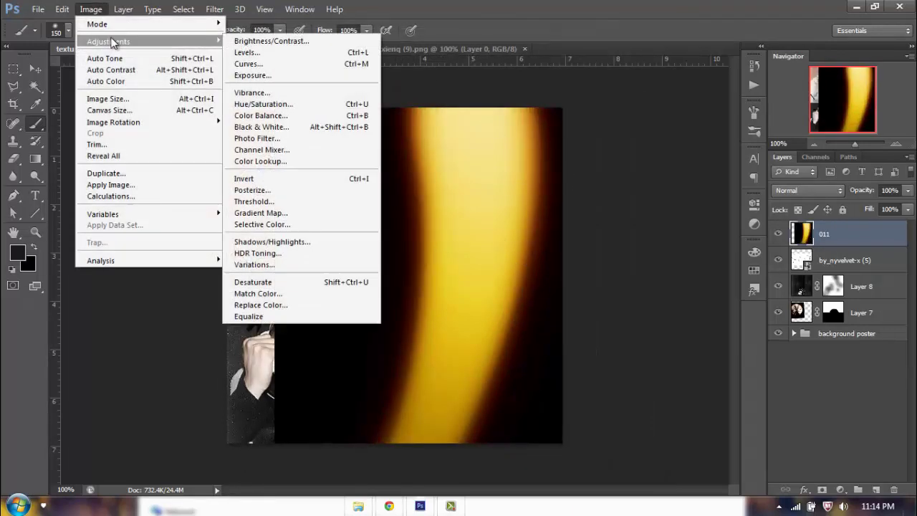
pyautogui.click(263, 104)
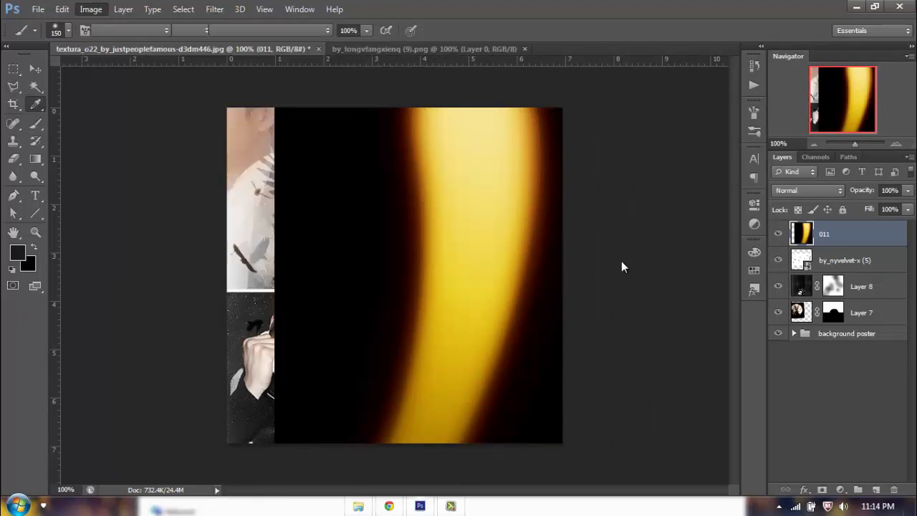
pyautogui.moveTo(650, 203); pyautogui.dragTo(608, 212)
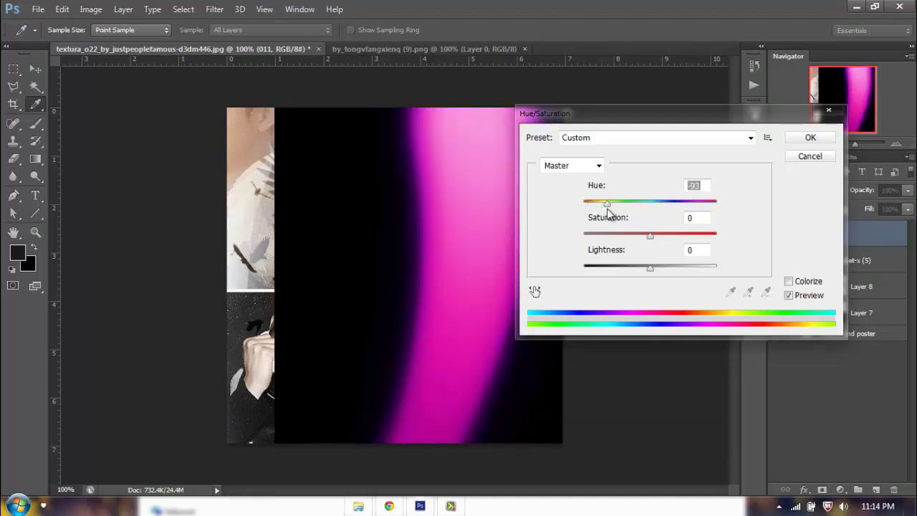
pyautogui.moveTo(651, 275)
pyautogui.mouseDown()
pyautogui.moveTo(660, 270)
pyautogui.moveTo(652, 271)
pyautogui.mouseUp()
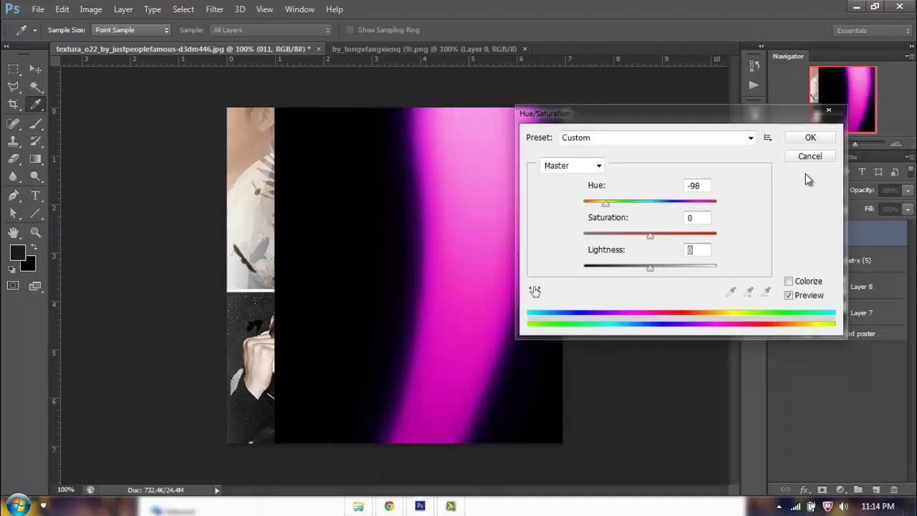
pyautogui.click(810, 138)
pyautogui.press('b')
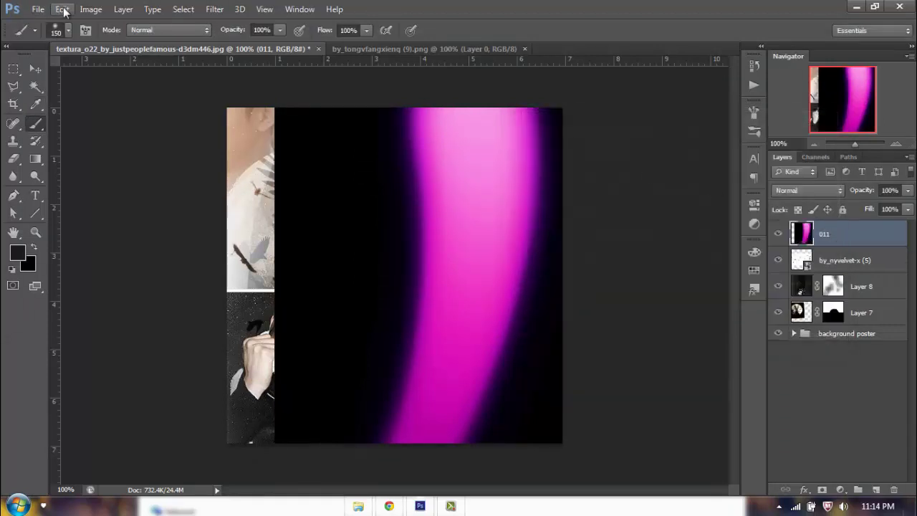
# Adjust the 011 texture's midtone color balance to +95 toward red and +4 toward green.
pyautogui.click(91, 10)
pyautogui.moveTo(107, 41)
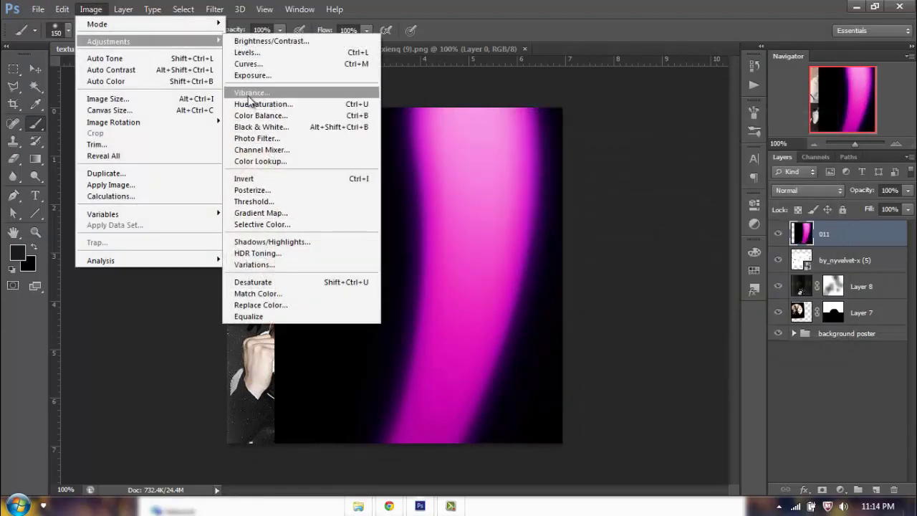
pyautogui.click(259, 115)
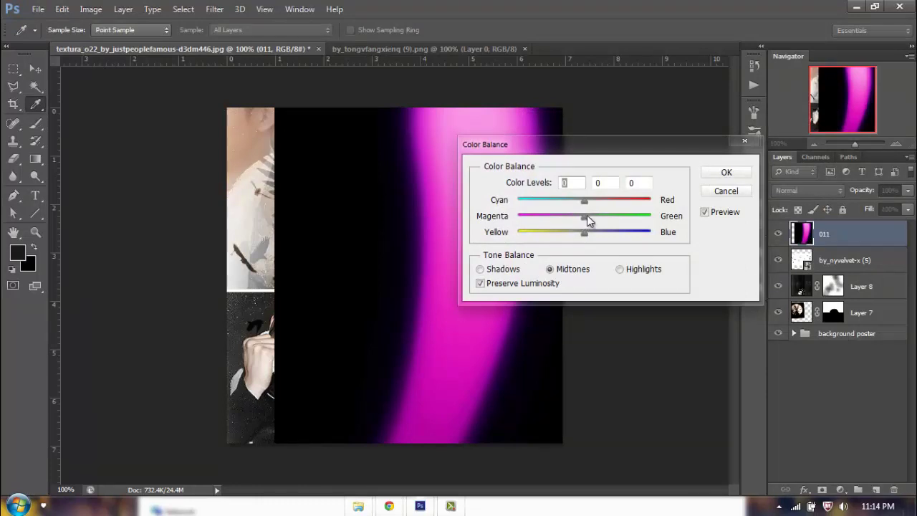
pyautogui.click(588, 218)
pyautogui.moveTo(607, 202); pyautogui.dragTo(648, 204)
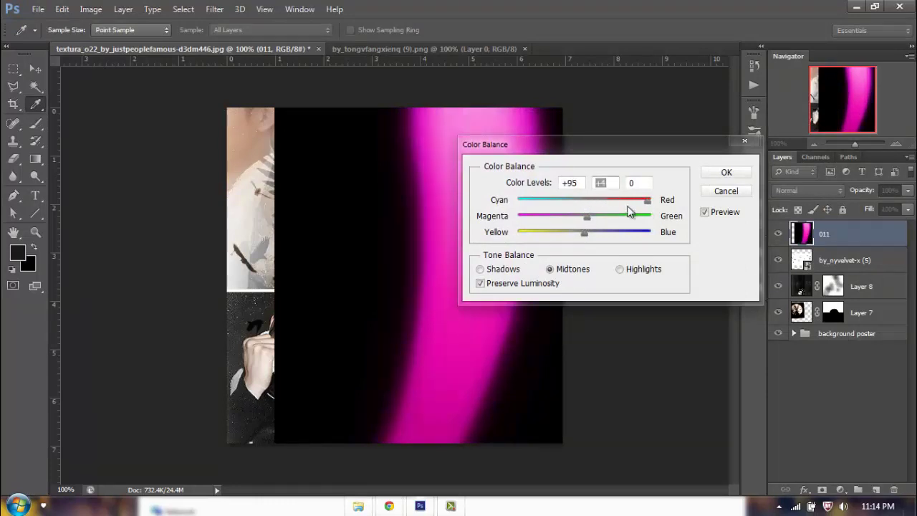
pyautogui.click(725, 173)
pyautogui.press('b')
# Set the pink 011 texture layer to Screen blending with a fill of 56%.
pyautogui.click(810, 191)
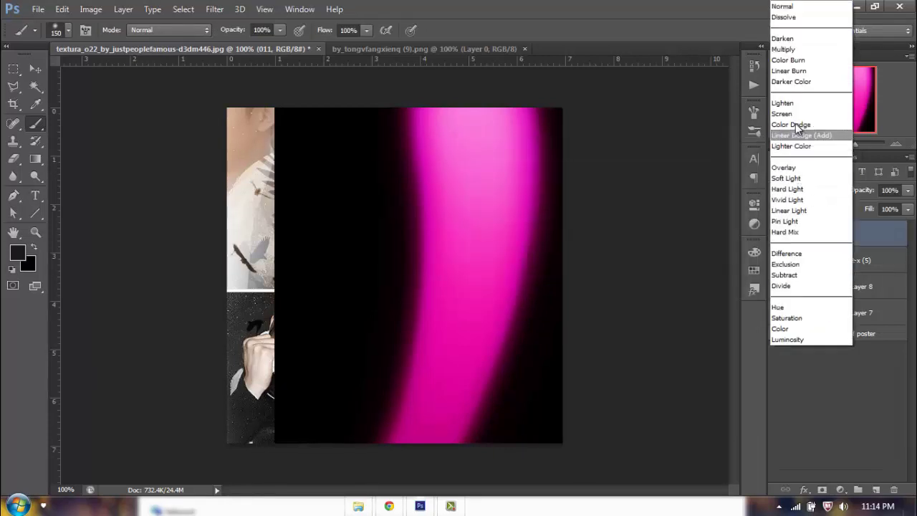
pyautogui.click(791, 114)
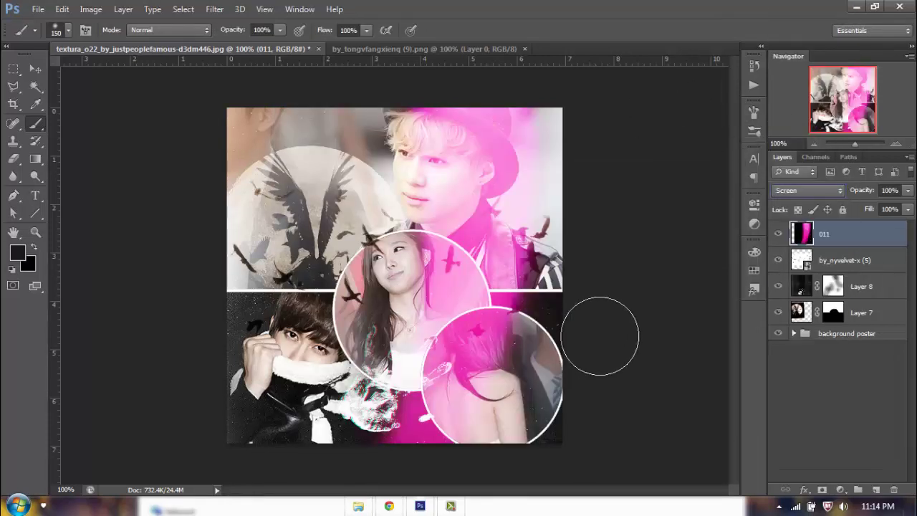
pyautogui.click(909, 210)
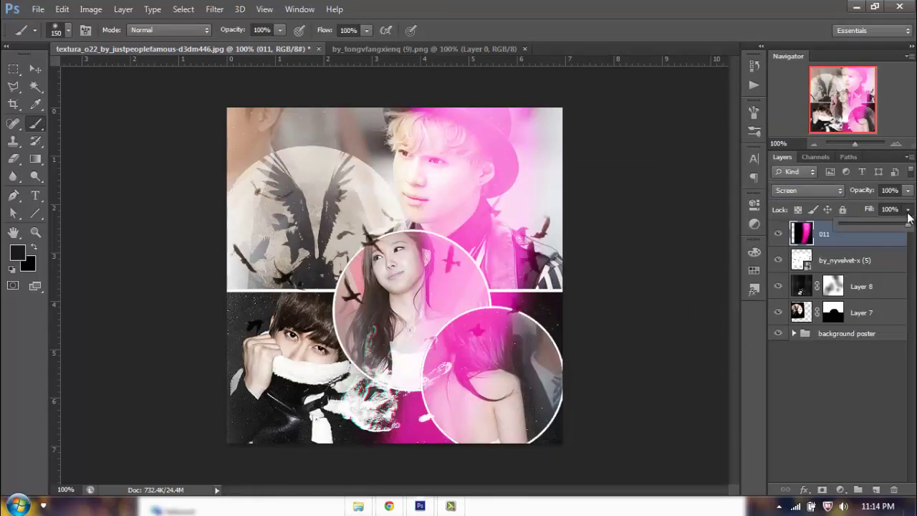
pyautogui.moveTo(884, 222); pyautogui.dragTo(880, 222)
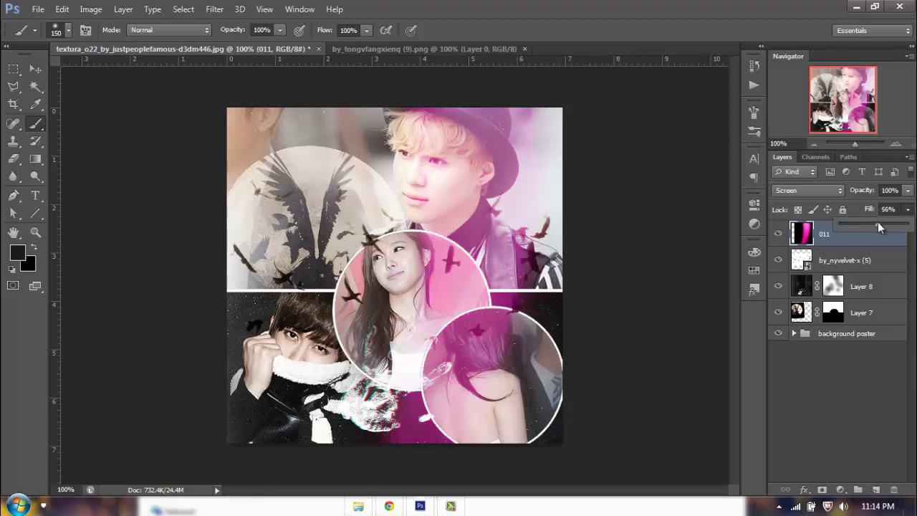
# Place the 007 text image from the resource pack as the top poster layer and set its blending to Screen.
pyautogui.click(358, 506)
pyautogui.click(301, 315)
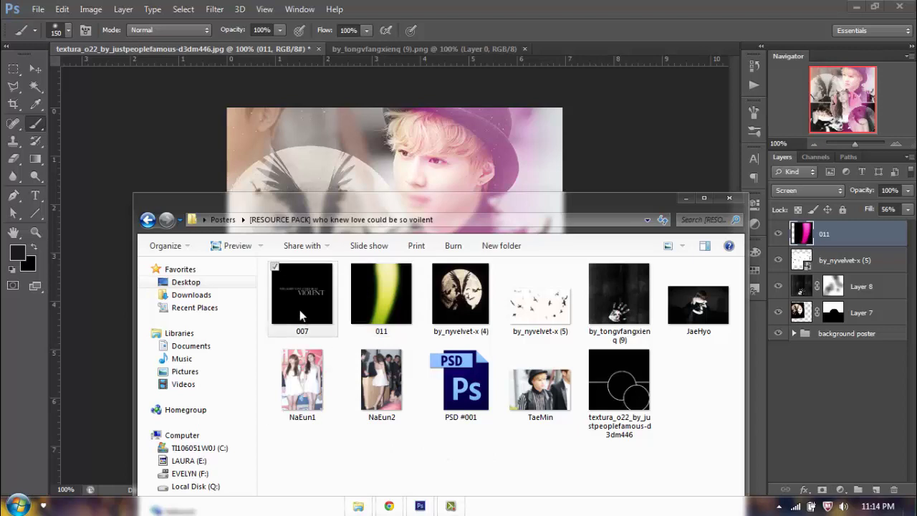
pyautogui.moveTo(290, 288); pyautogui.dragTo(351, 147)
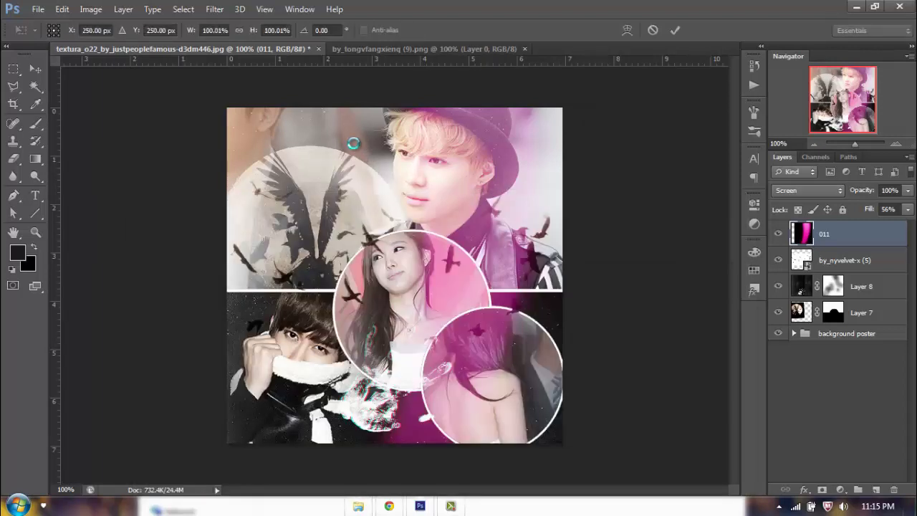
pyautogui.press('b')
pyautogui.click(674, 30)
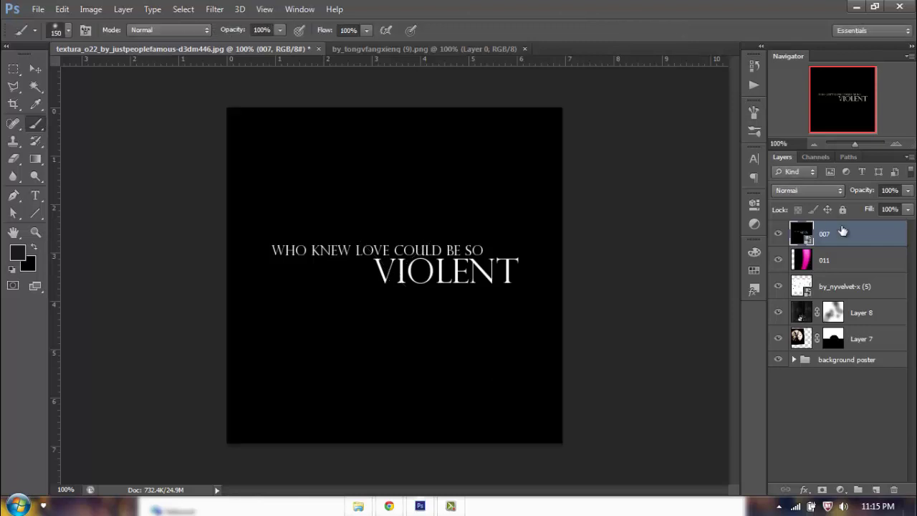
pyautogui.click(820, 192)
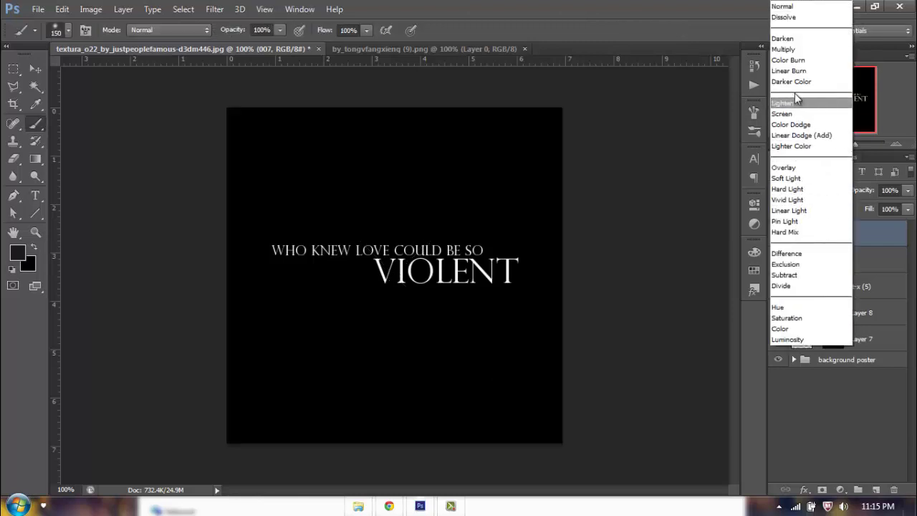
pyautogui.click(796, 113)
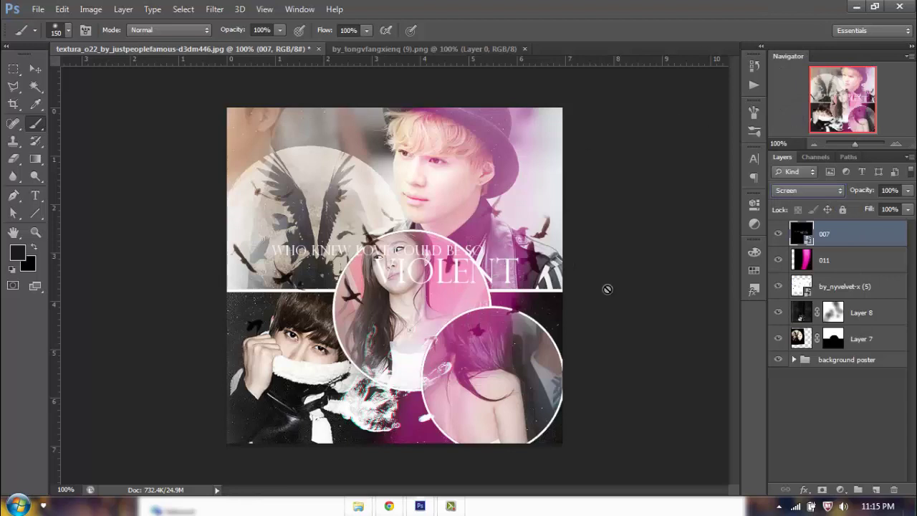
# Try moving the 007 text slightly down and to the right, and undo the move.
pyautogui.click(30, 71)
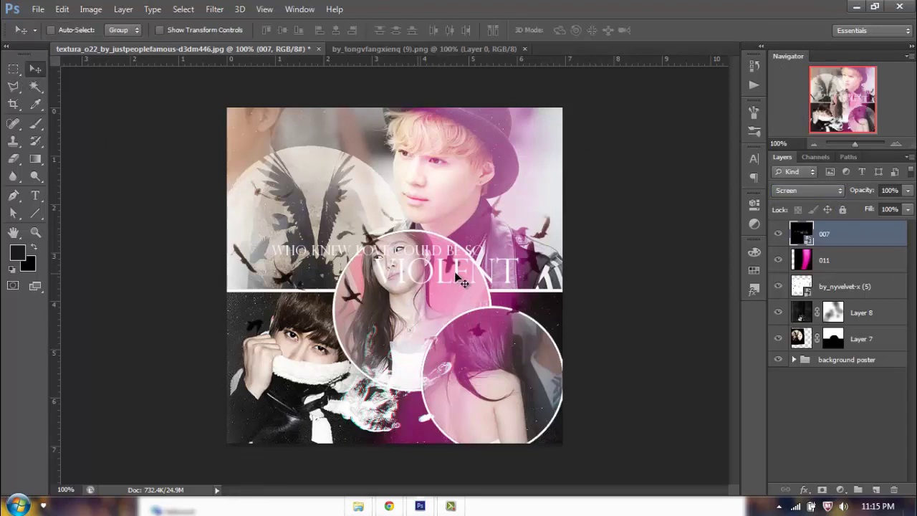
pyautogui.moveTo(464, 260)
pyautogui.mouseDown()
pyautogui.moveTo(464, 292)
pyautogui.moveTo(467, 270)
pyautogui.mouseUp()
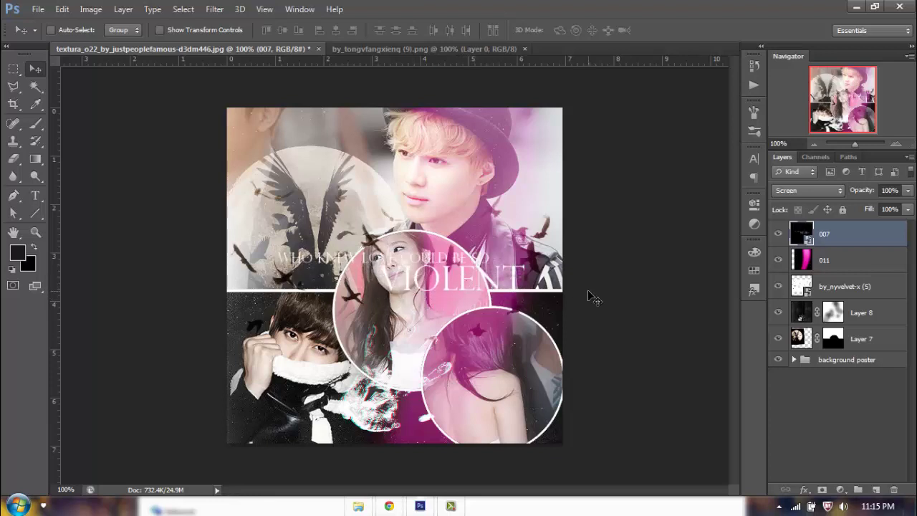
pyautogui.hotkey('ctrl', 'z')
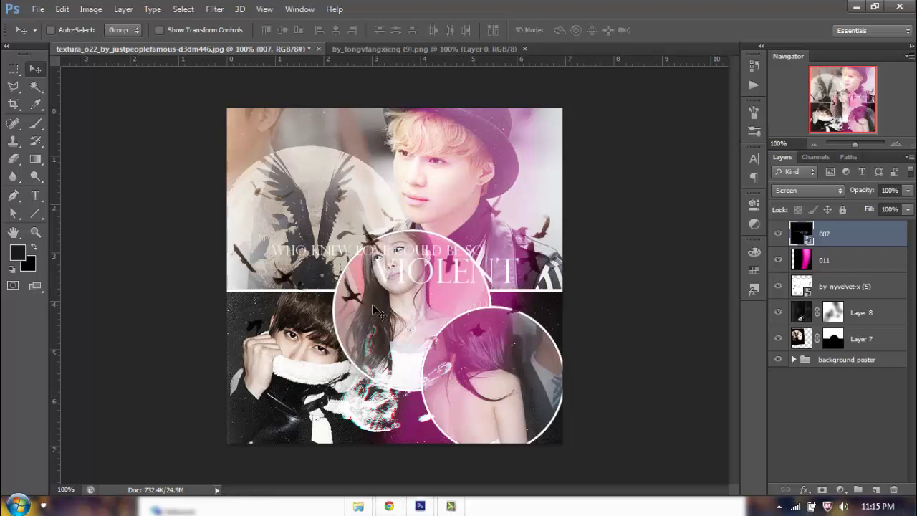
# Open PSD #001 from the resource pack and toggle the visibility of Group 1 and Background copy to preview the coloring.
pyautogui.click(358, 505)
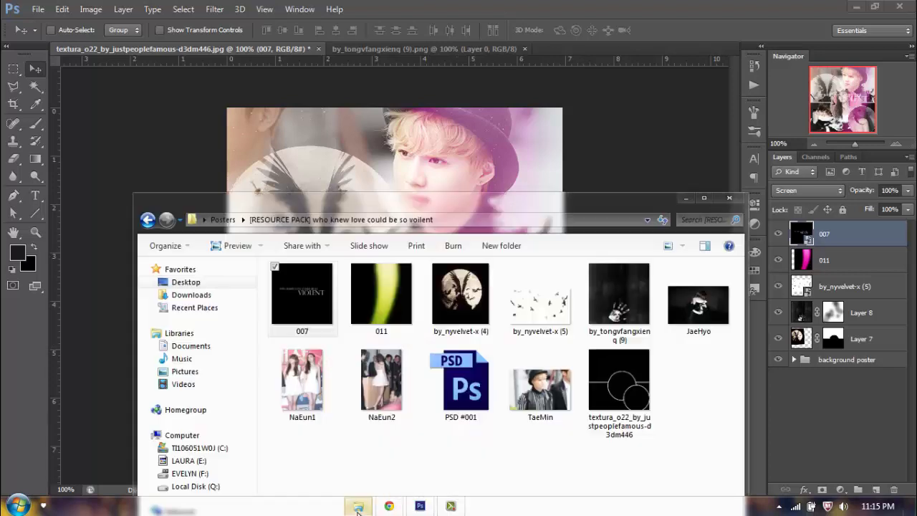
pyautogui.moveTo(460, 379); pyautogui.dragTo(554, 46)
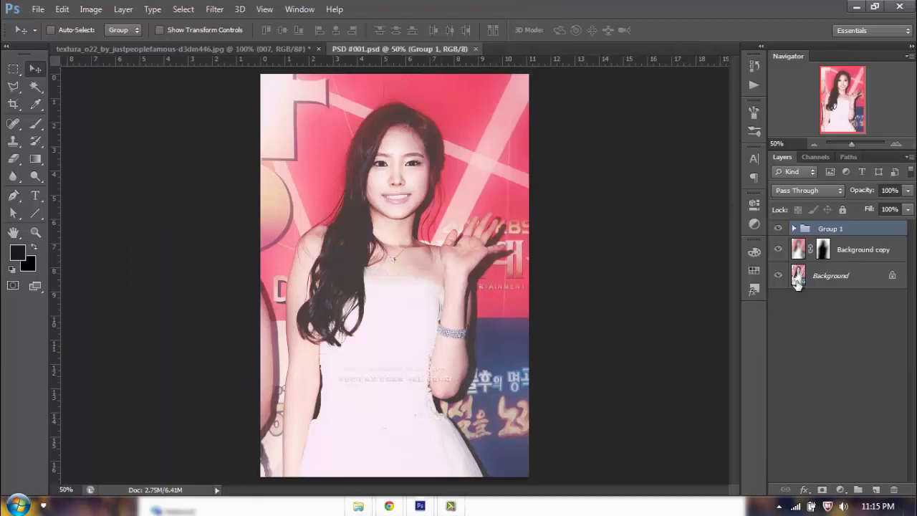
pyautogui.click(779, 228)
pyautogui.click(778, 249)
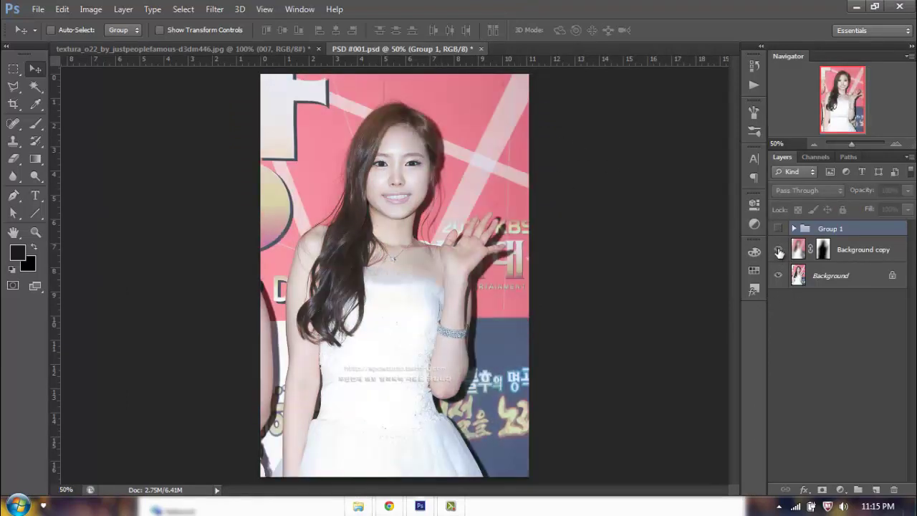
pyautogui.click(778, 249)
pyautogui.click(778, 228)
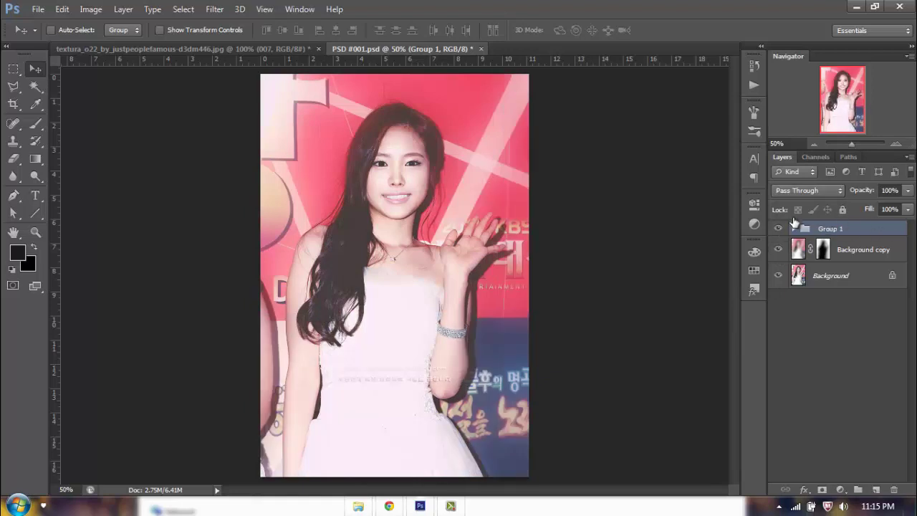
# Copy Group 1 from PSD #001 into the poster document above the 007 layer.
pyautogui.click(281, 49)
pyautogui.moveTo(573, 178); pyautogui.dragTo(604, 203)
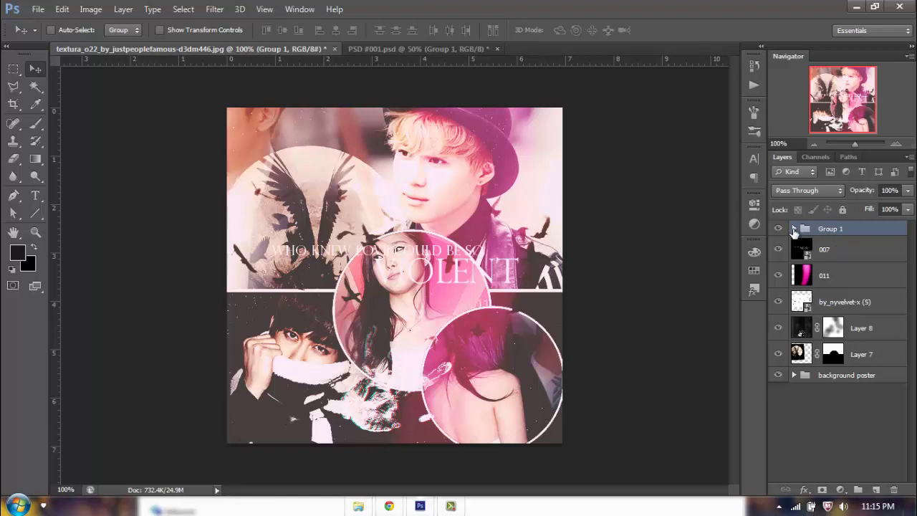
# Stamp all visible layers into a new top layer and apply Smart Sharpen with amount 500%, radius 0.3 px, removing Gaussian Blur.
pyautogui.hotkey('ctrl', 'shift', 'alt', 'e')
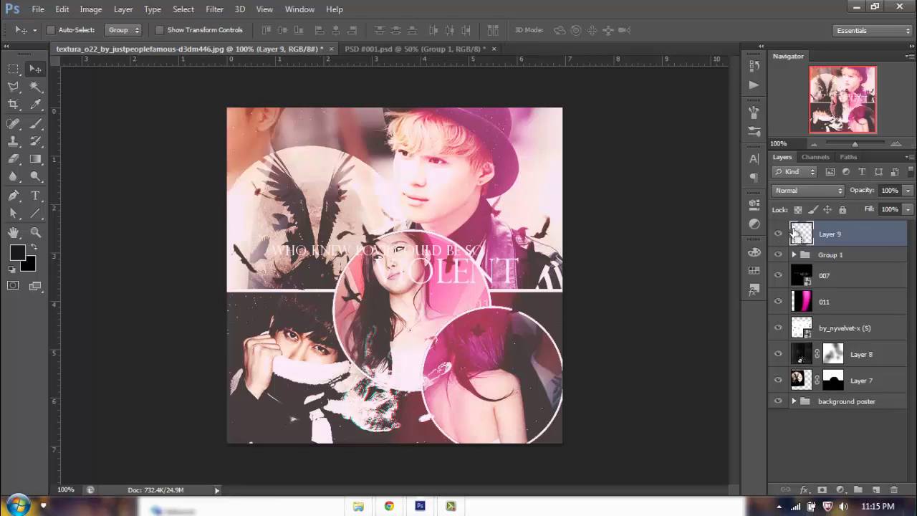
pyautogui.click(188, 10)
pyautogui.moveTo(214, 9)
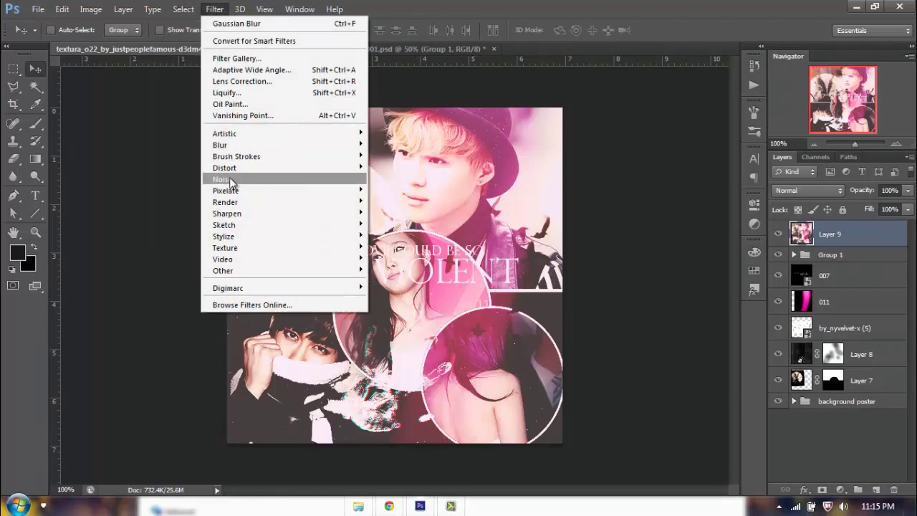
pyautogui.moveTo(233, 213)
pyautogui.click(176, 247)
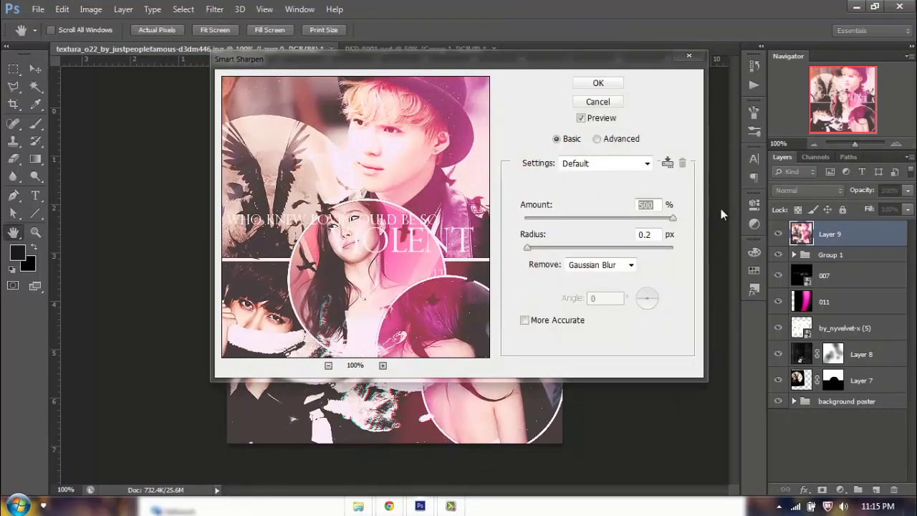
pyautogui.doubleClick(645, 235)
pyautogui.write('0.3')
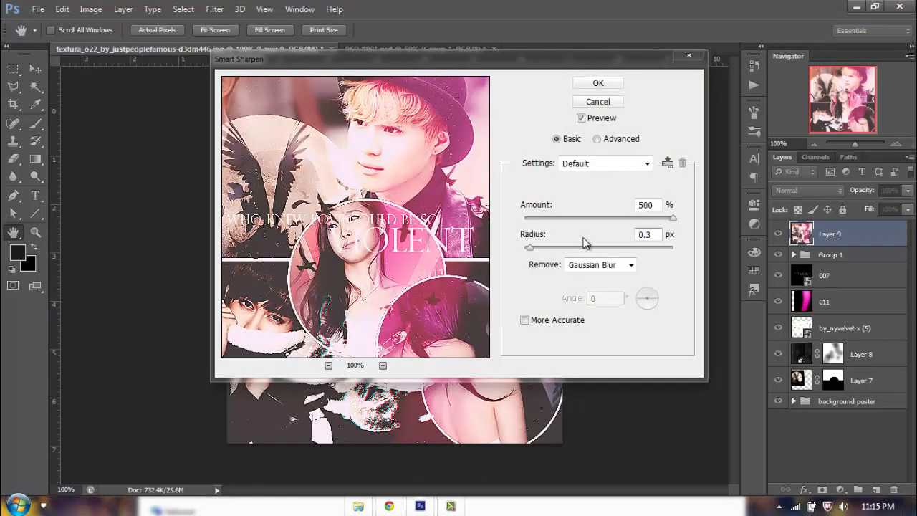
pyautogui.press('Tab')
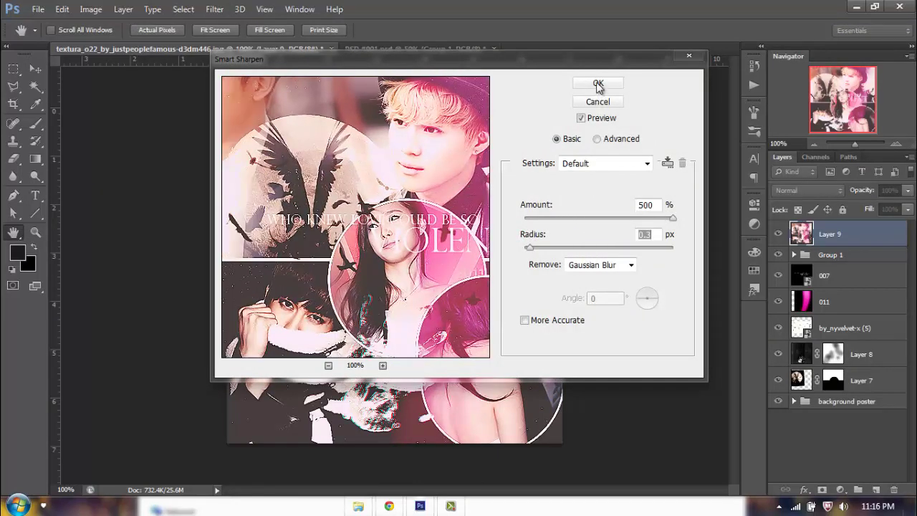
pyautogui.click(599, 84)
# Set the fill of the sharpened top layer to 50%.
pyautogui.click(896, 209)
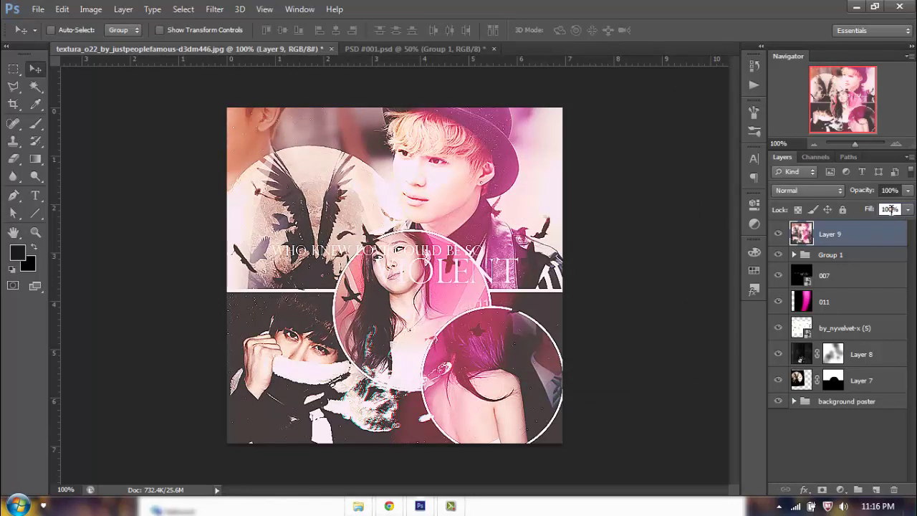
pyautogui.write('5')
pyautogui.press('Return')
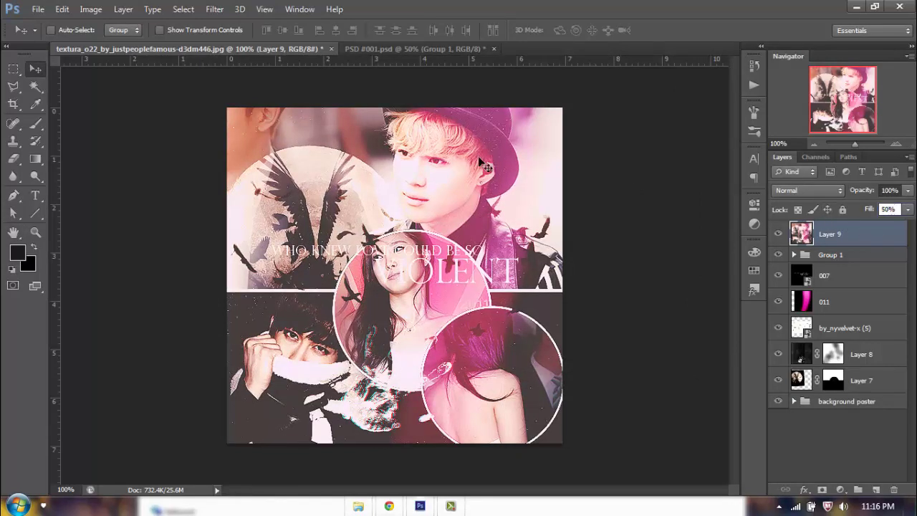
# Flatten all of the poster's layers into a single background image.
pyautogui.click(819, 438)
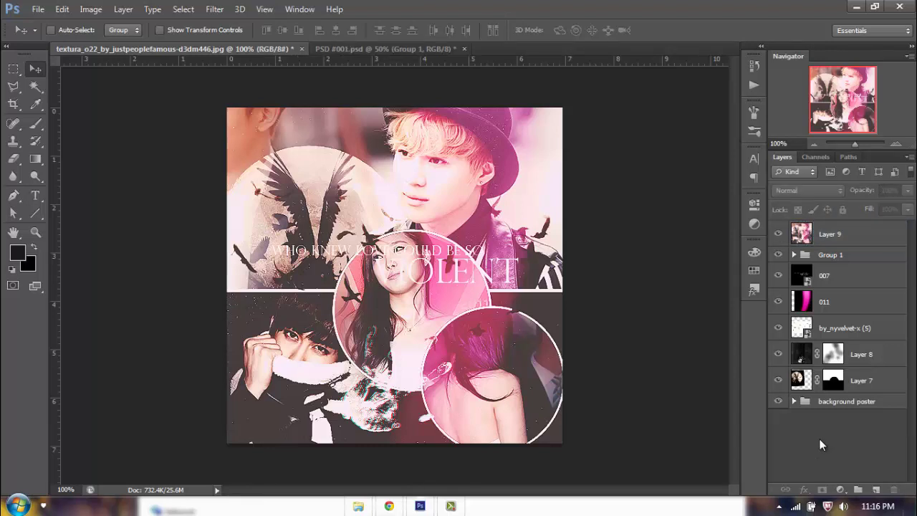
pyautogui.rightClick(881, 405)
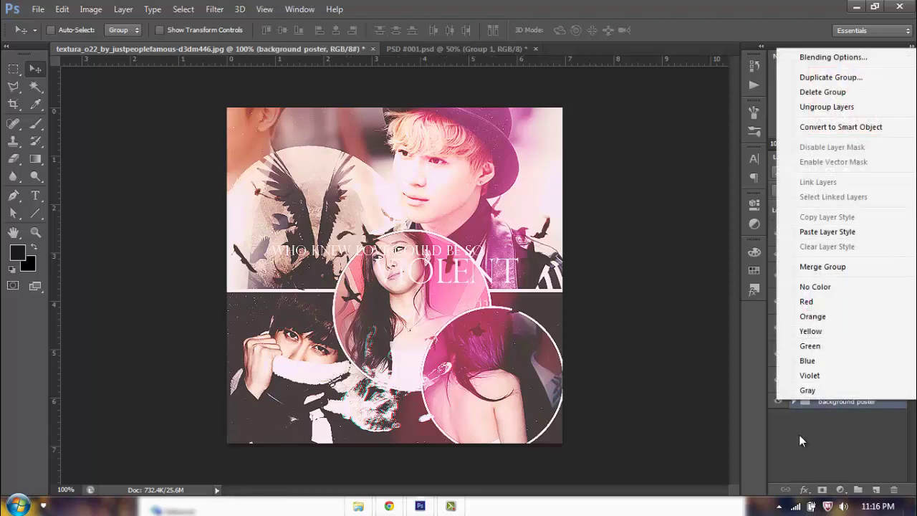
pyautogui.click(873, 381)
pyautogui.rightClick(892, 383)
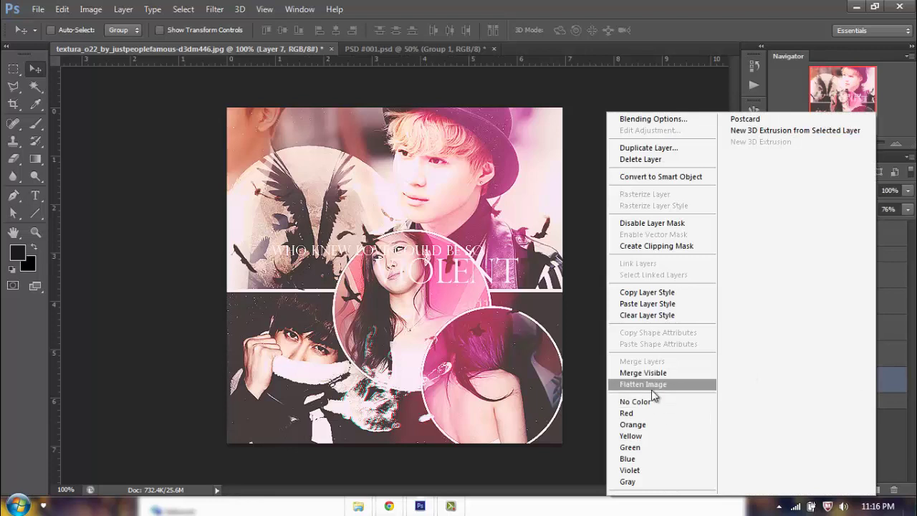
pyautogui.click(651, 386)
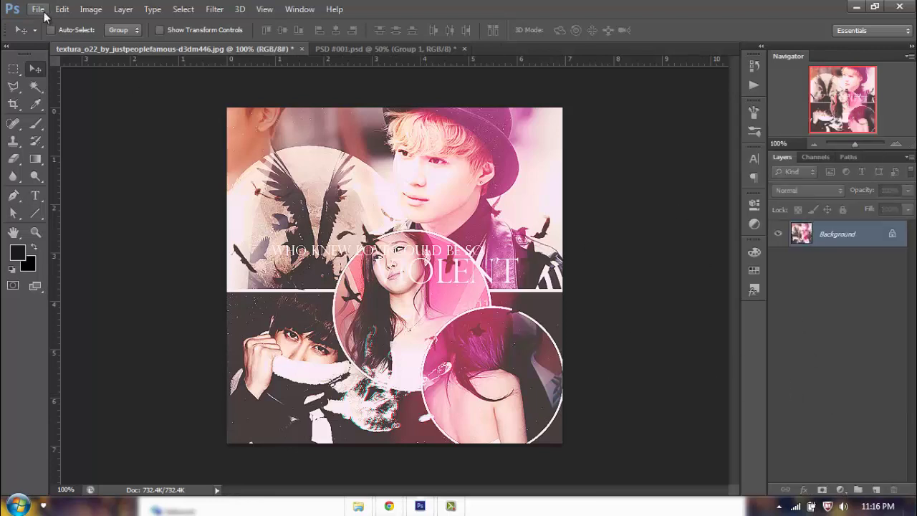
# Save the flattened poster image.
pyautogui.click(45, 13)
pyautogui.click(61, 153)
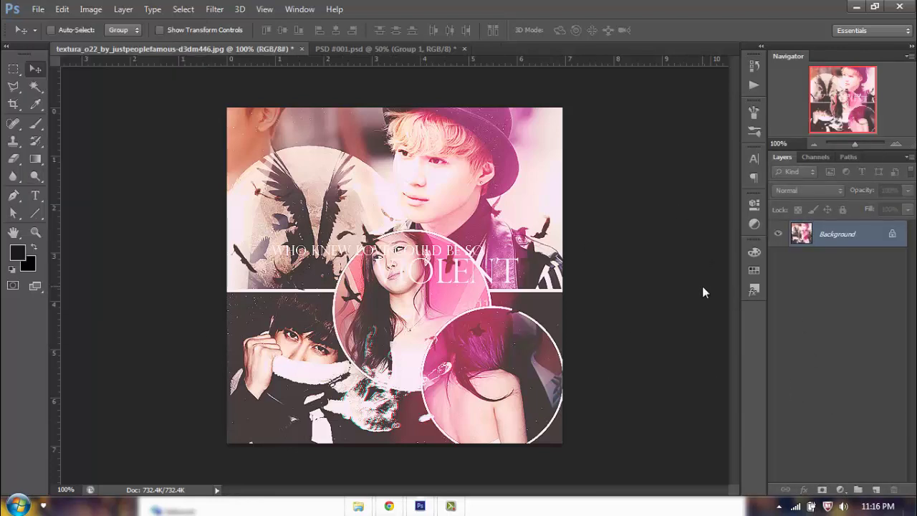